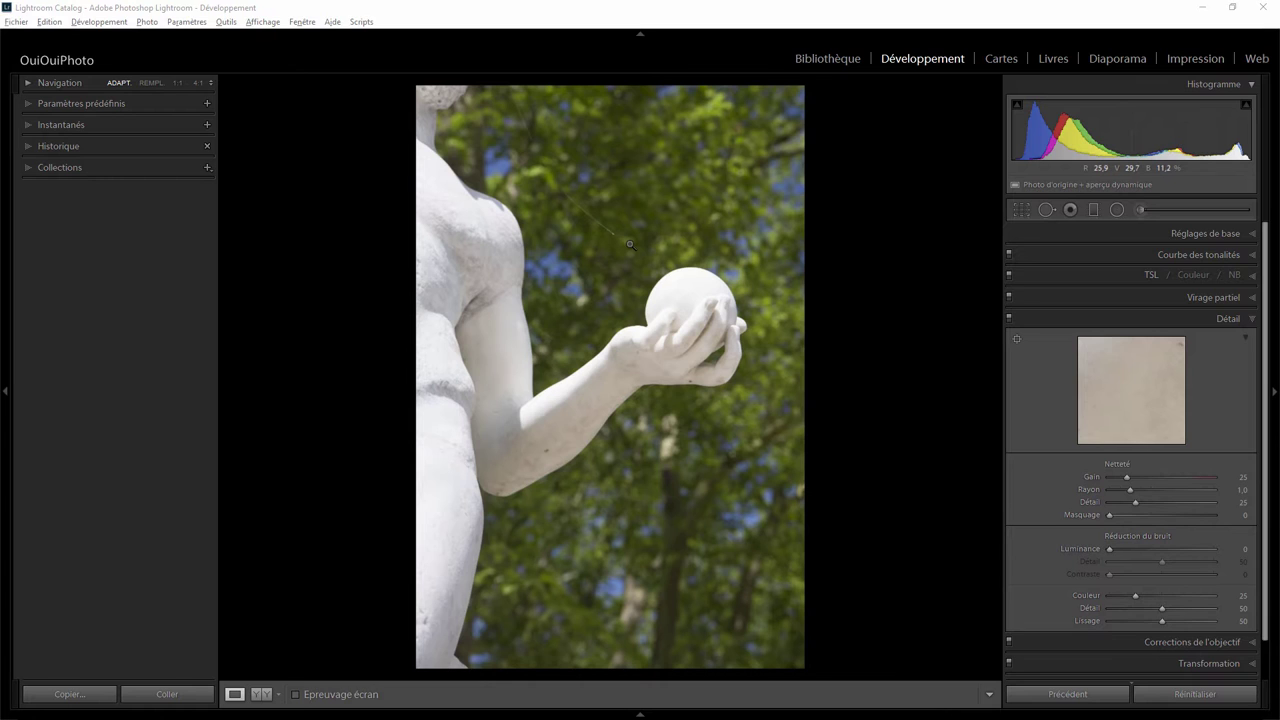
# Step: Tighten the crop from the lower-left corner, reposition the statue photo, and commit the crop
pyautogui.click(1020, 209)
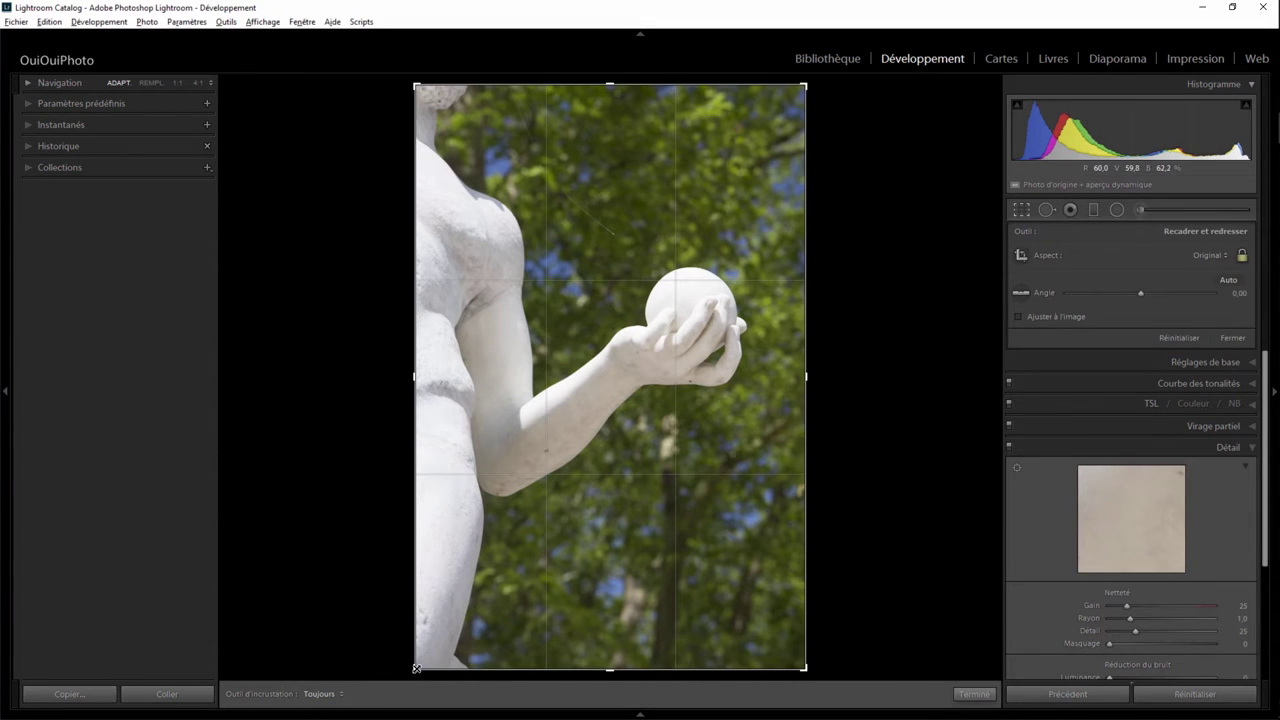
pyautogui.moveTo(418, 666); pyautogui.dragTo(421, 663)
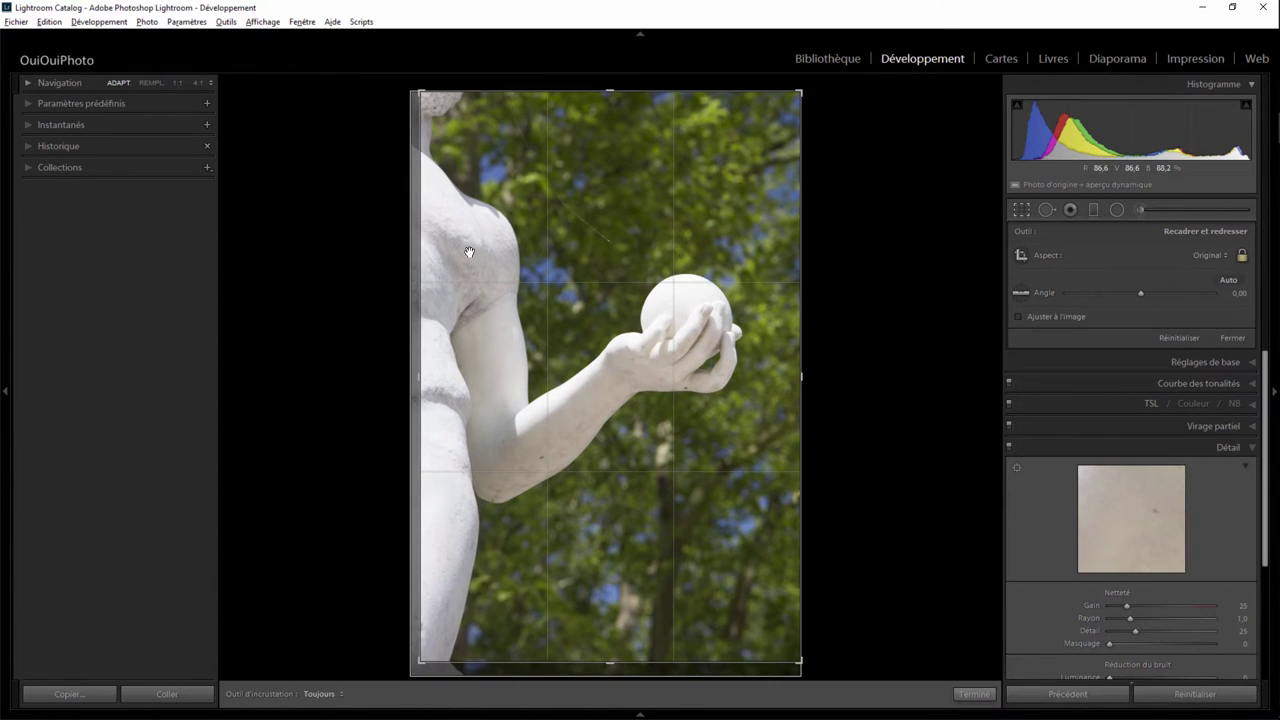
pyautogui.moveTo(469, 252); pyautogui.dragTo(478, 254)
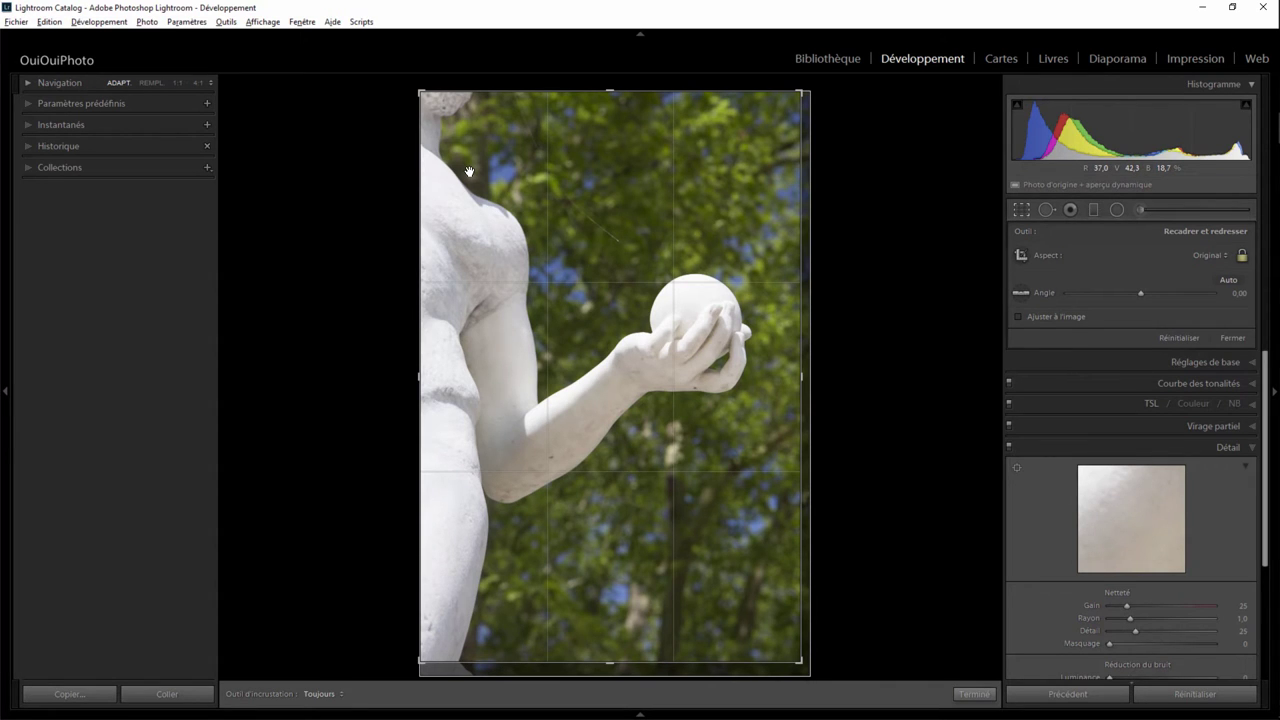
pyautogui.press('Return')
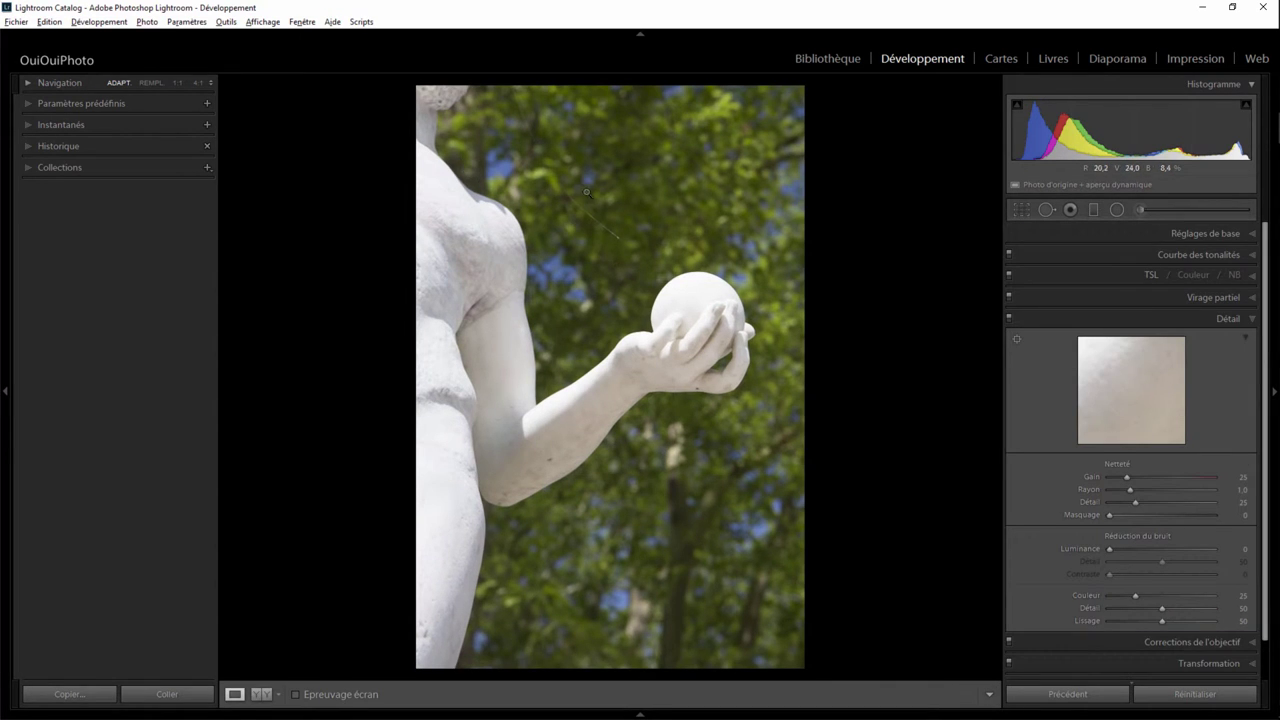
# Step: Lower Hautes lumières to −82, then zoom 1:1 onto the web strand above the stone ball
pyautogui.click(1247, 235)
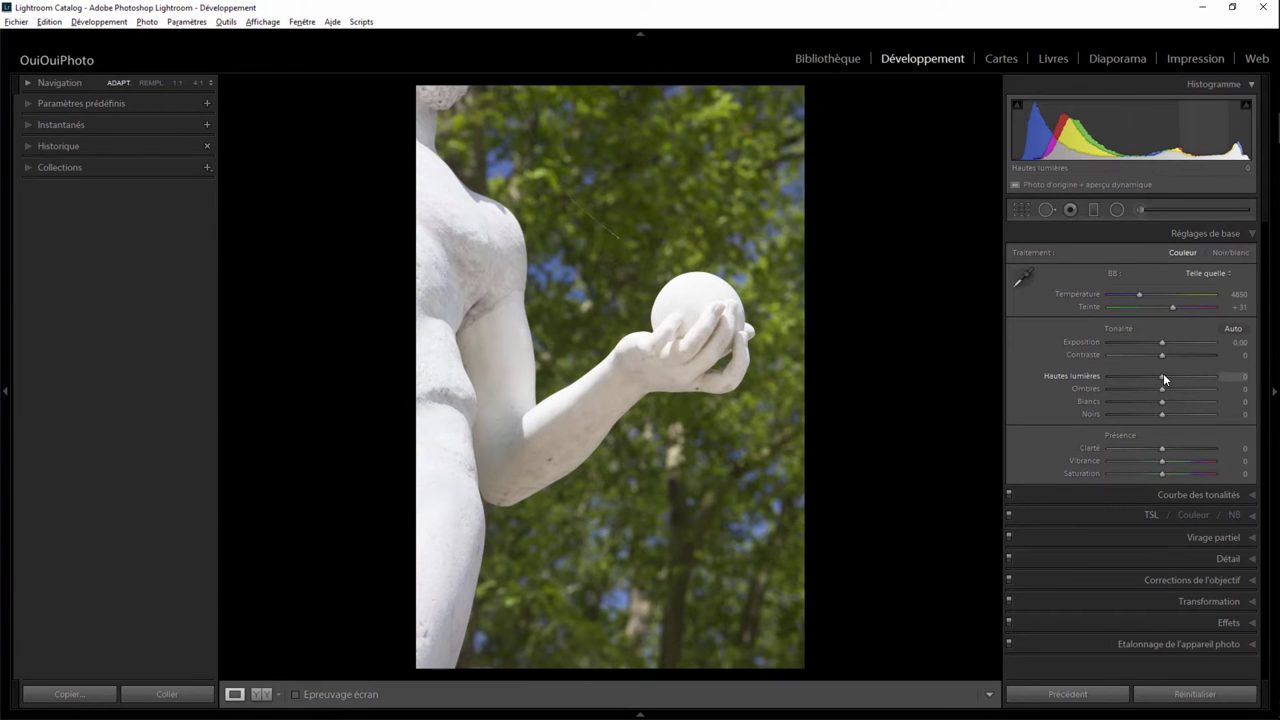
pyautogui.moveTo(1162, 375); pyautogui.dragTo(1120, 376)
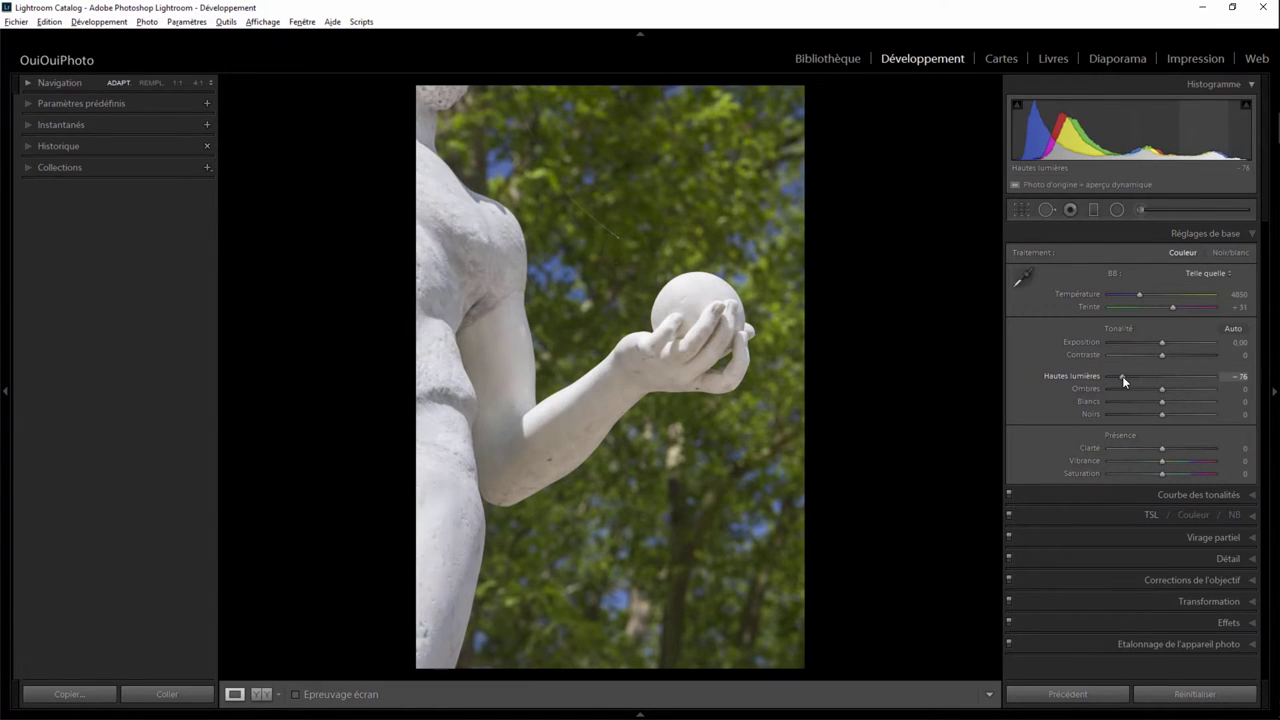
pyautogui.click(600, 245)
pyautogui.moveTo(573, 225); pyautogui.dragTo(315, 63)
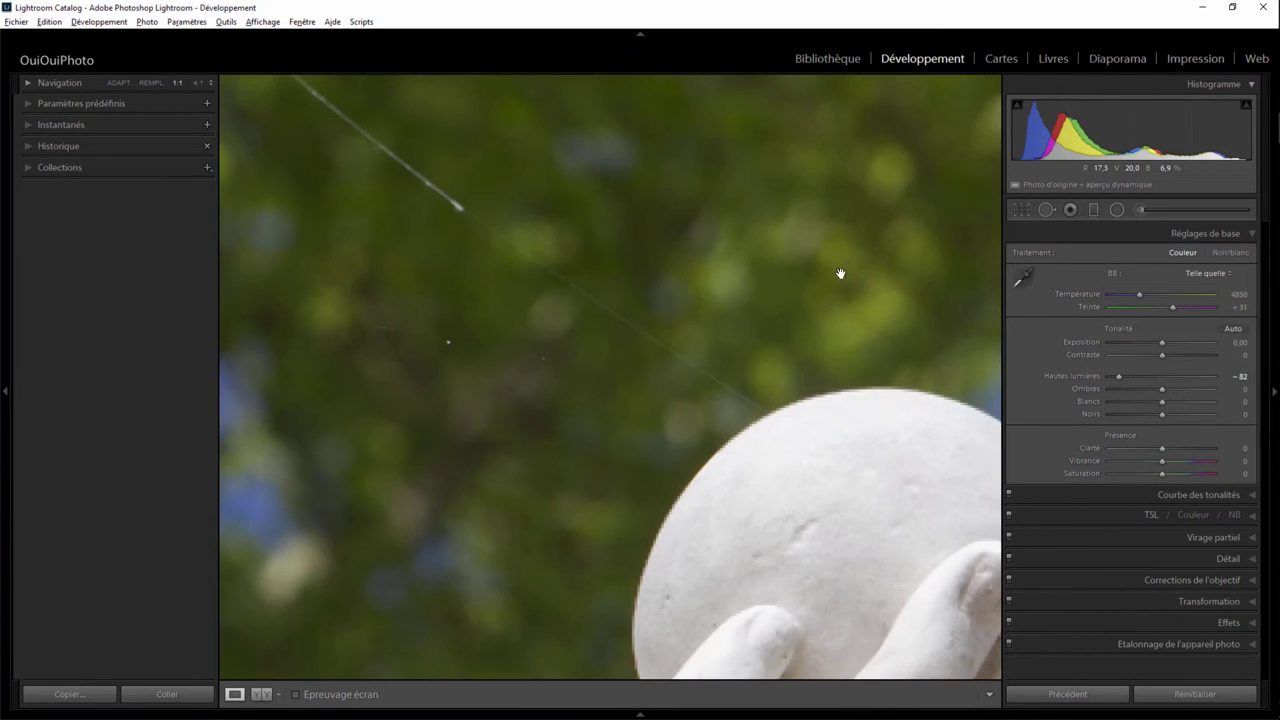
# Step: Heal the first web strands with Spot Removal, cycling to better source areas
pyautogui.click(1046, 210)
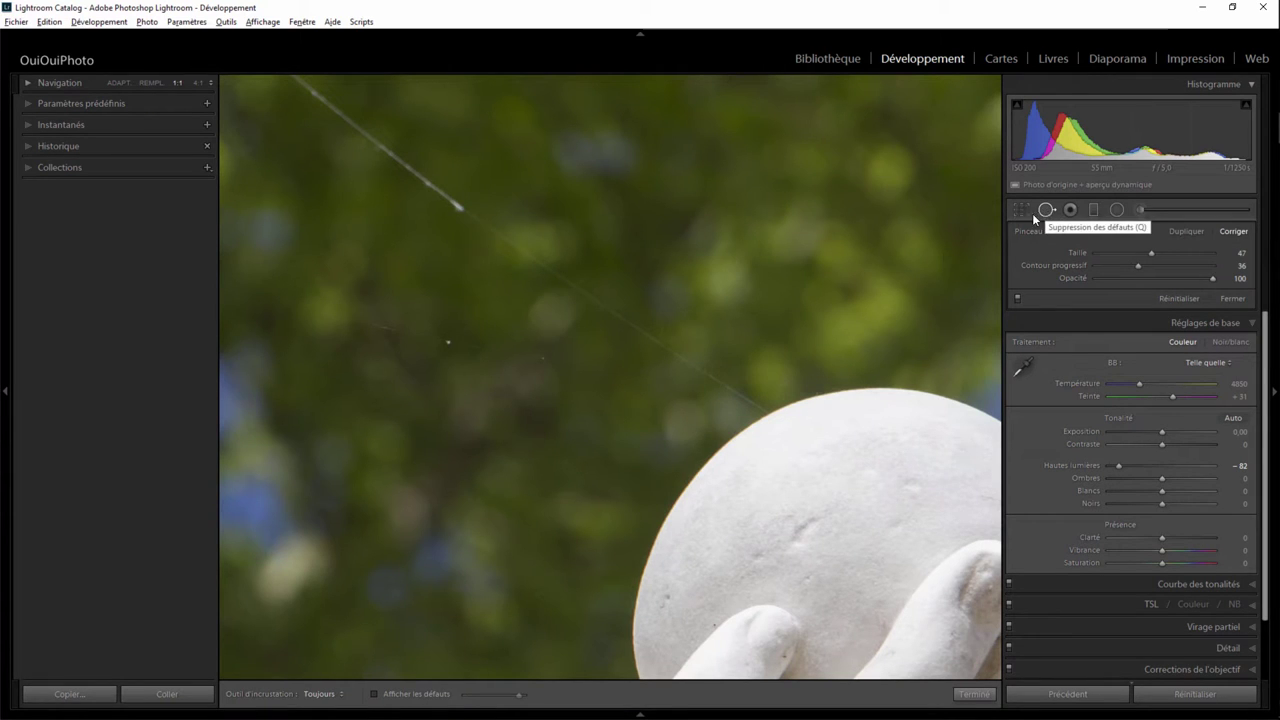
pyautogui.moveTo(741, 394); pyautogui.dragTo(556, 280)
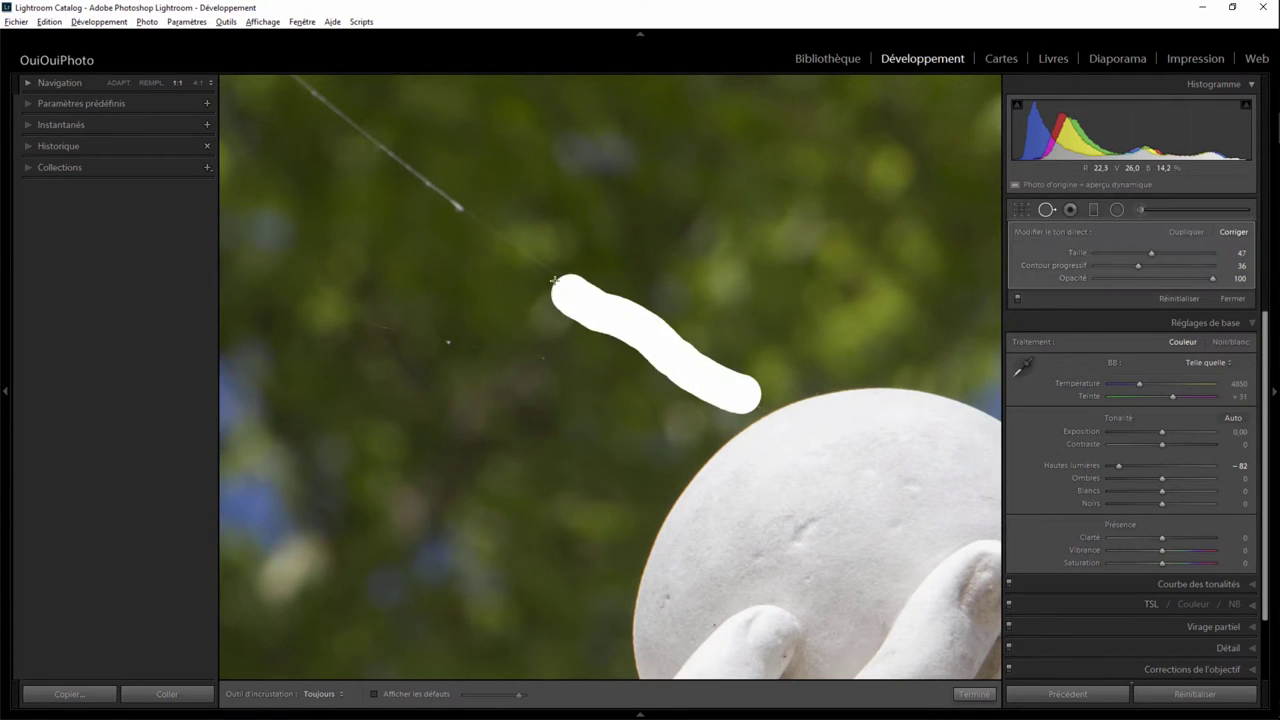
pyautogui.moveTo(322, 322); pyautogui.dragTo(598, 371)
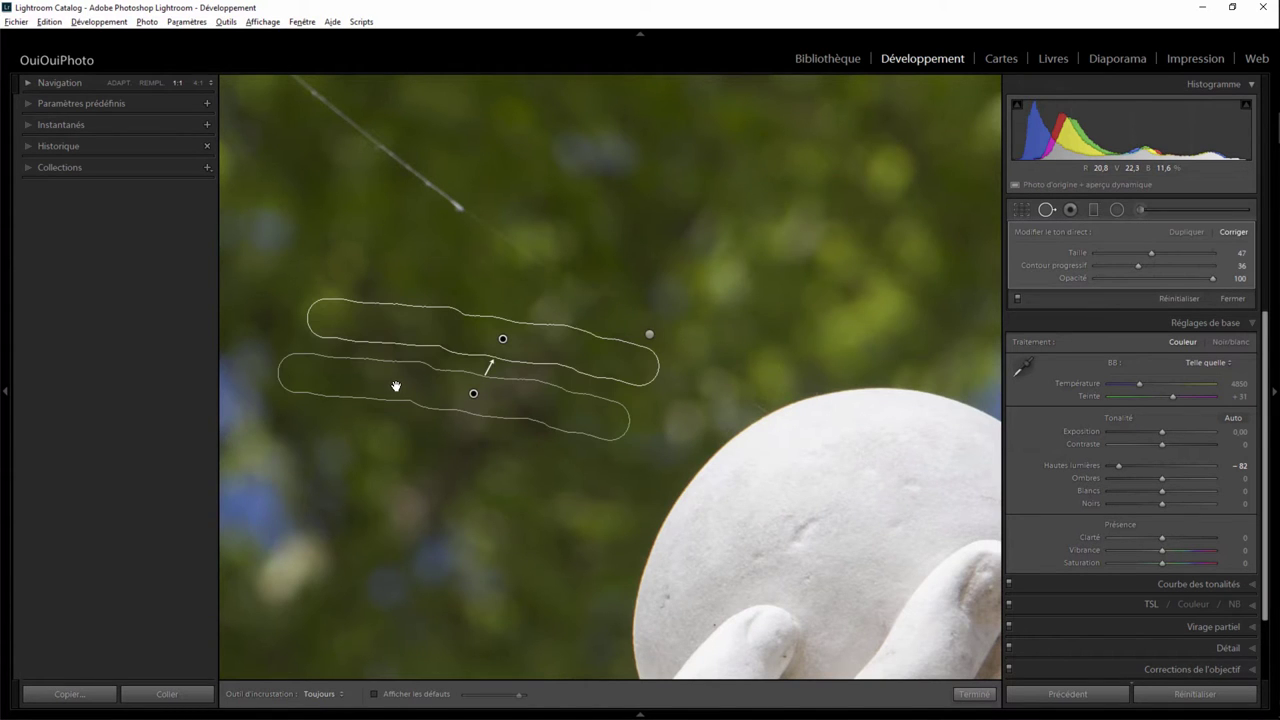
pyautogui.moveTo(391, 220); pyautogui.dragTo(562, 462)
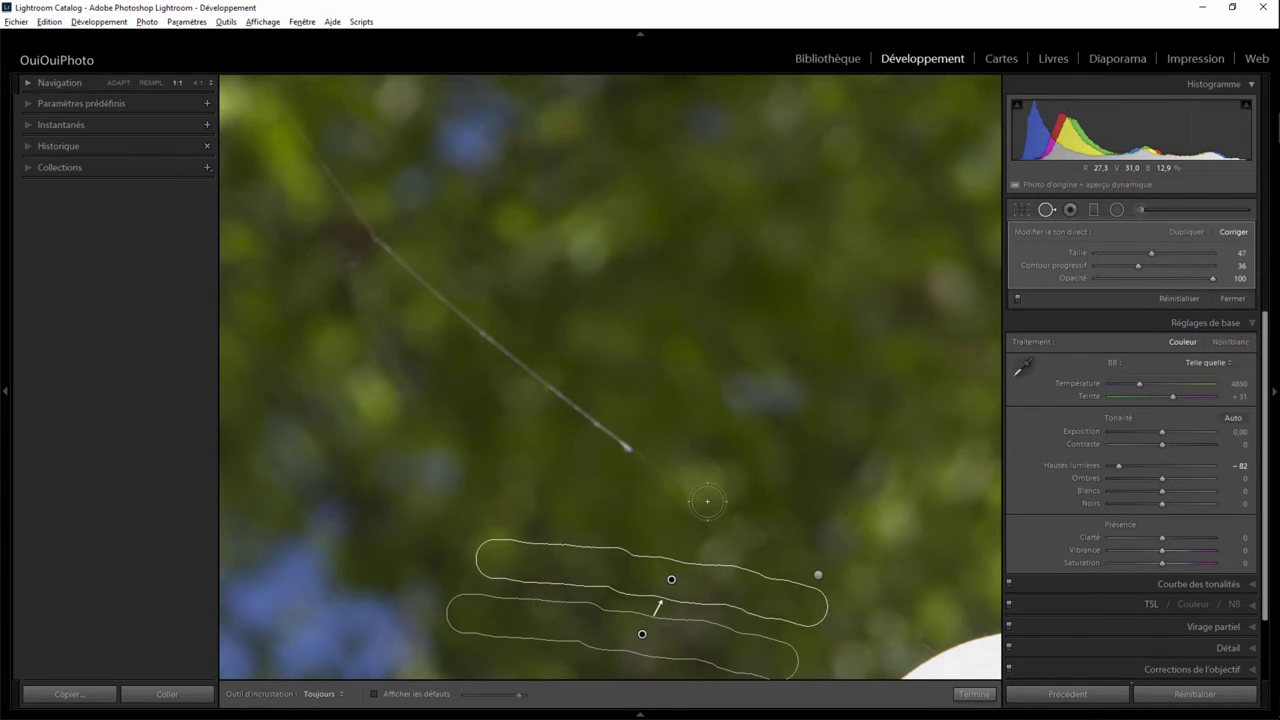
pyautogui.moveTo(708, 502)
pyautogui.mouseDown()
pyautogui.moveTo(551, 408)
pyautogui.moveTo(502, 337)
pyautogui.moveTo(462, 311)
pyautogui.mouseUp()
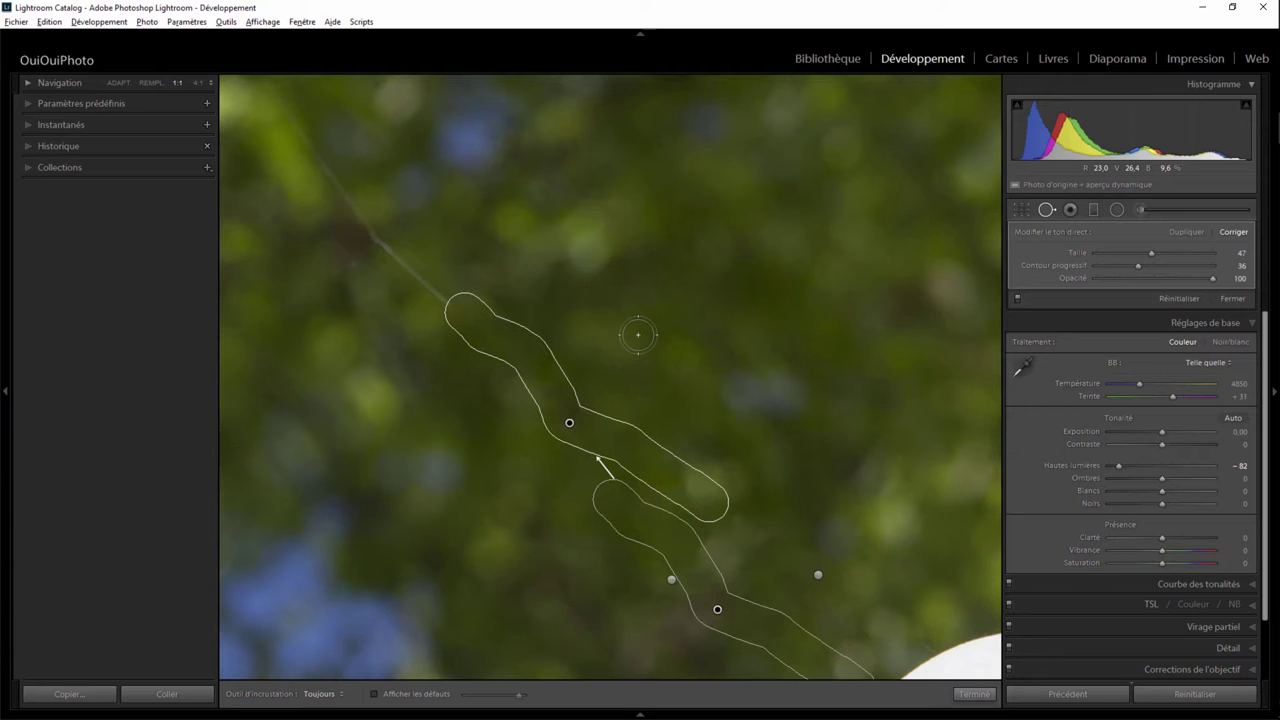
pyautogui.press('/')
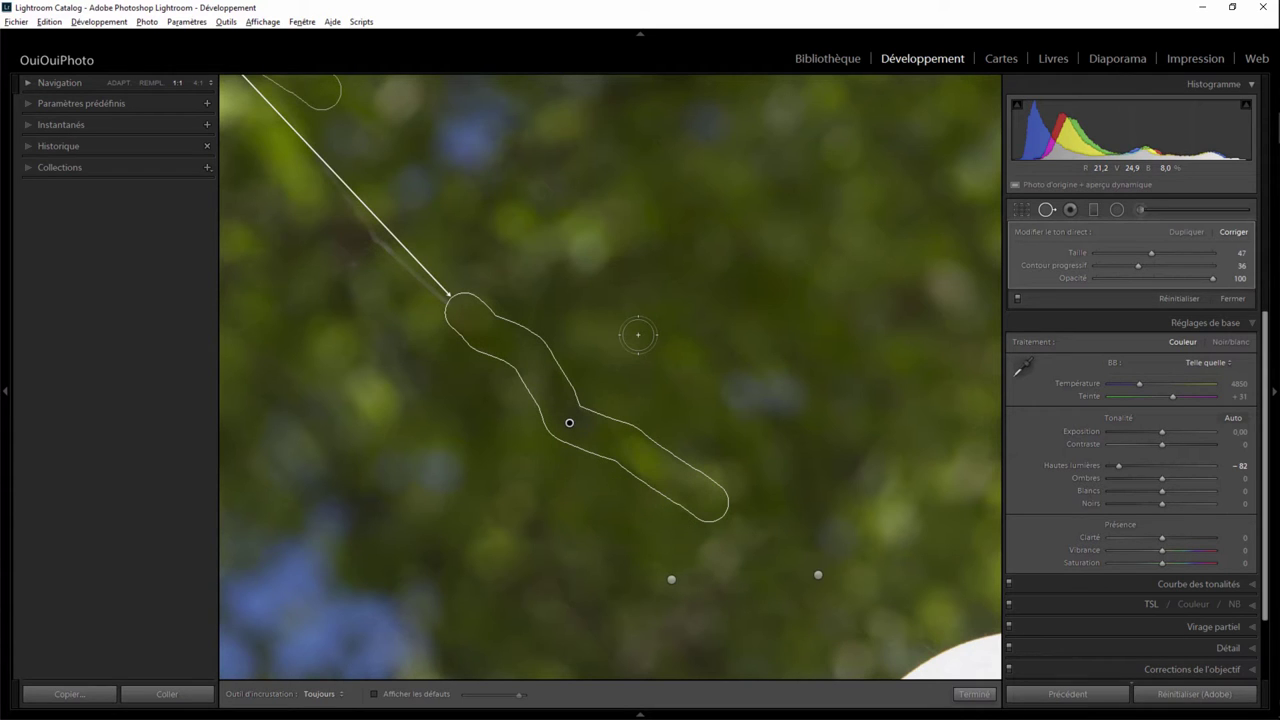
pyautogui.press('/')
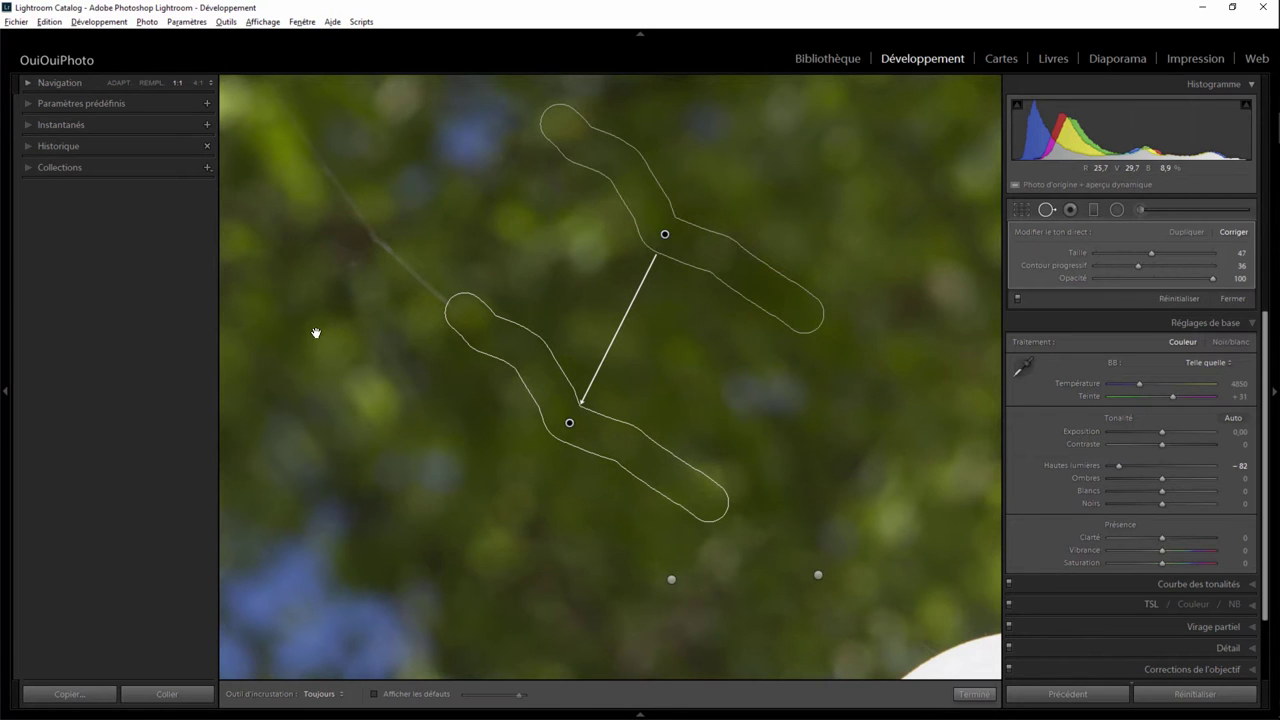
# Step: Heal the remaining threads near the ball, top edge, and statue's shoulder, then click Terminé
pyautogui.moveTo(314, 331); pyautogui.dragTo(669, 589)
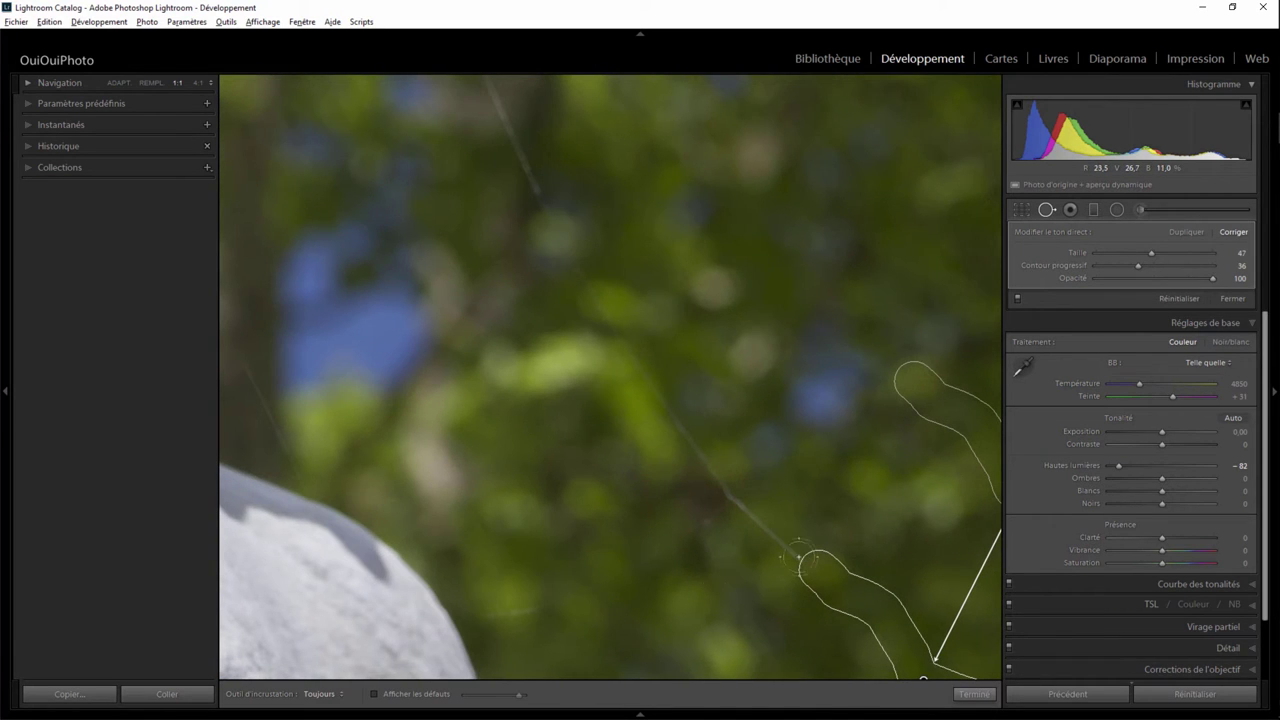
pyautogui.moveTo(800, 557); pyautogui.dragTo(590, 288)
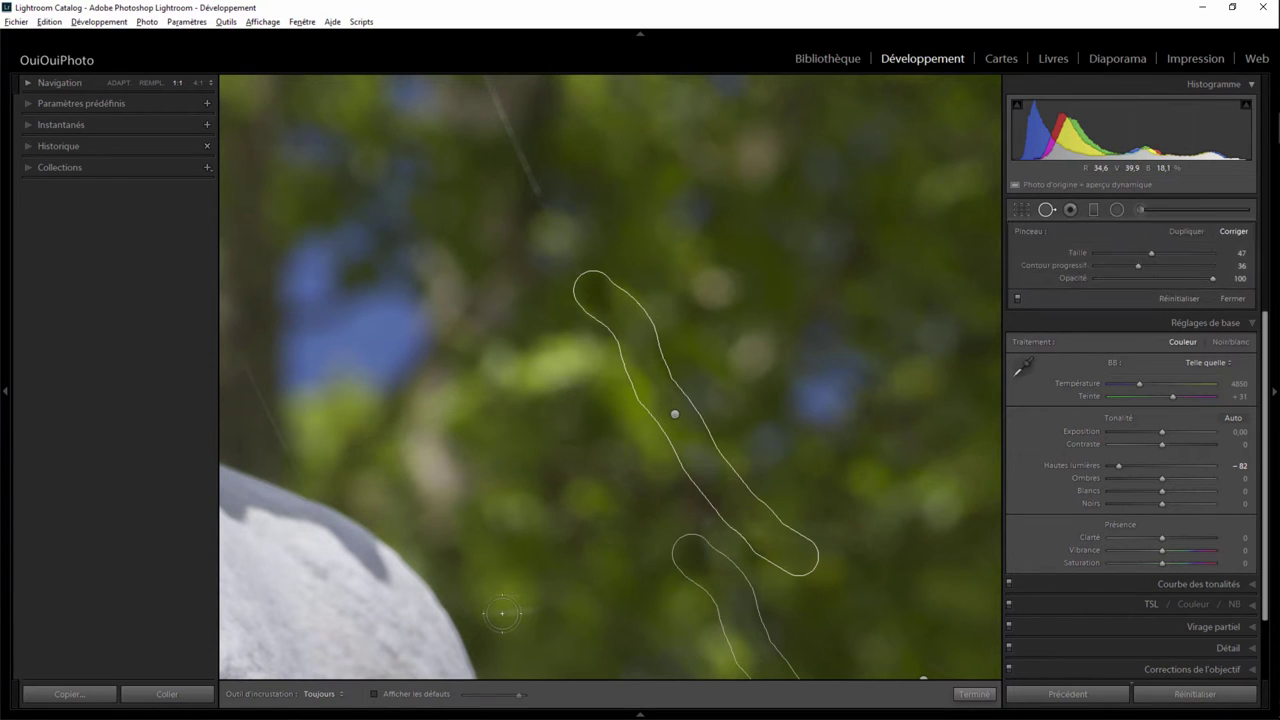
pyautogui.moveTo(501, 612); pyautogui.dragTo(713, 518)
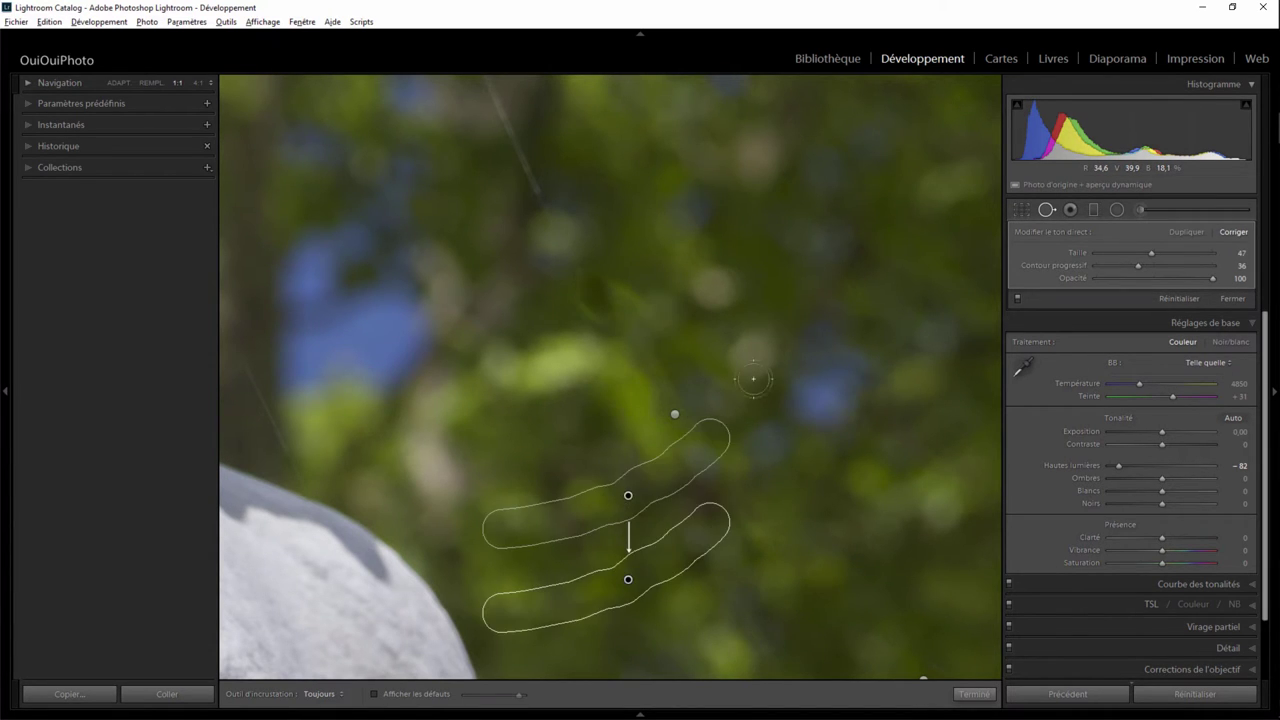
pyautogui.moveTo(626, 209); pyautogui.dragTo(811, 477)
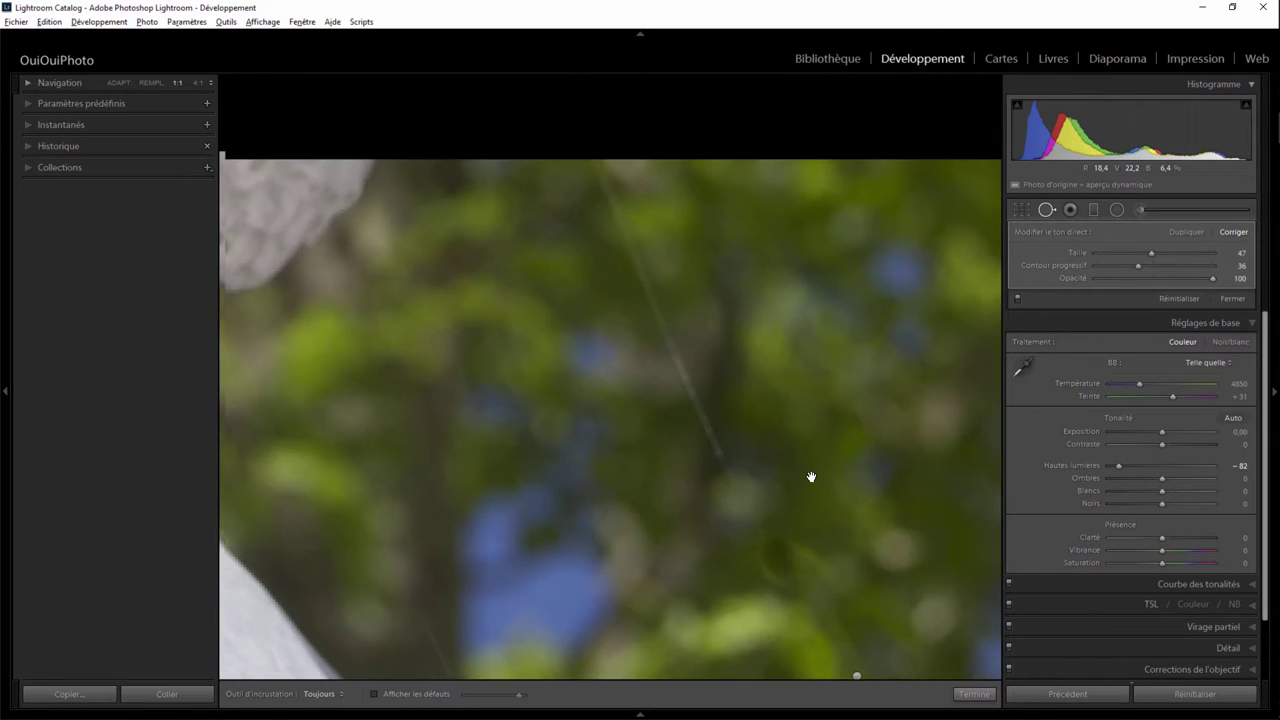
pyautogui.moveTo(754, 517); pyautogui.dragTo(583, 162)
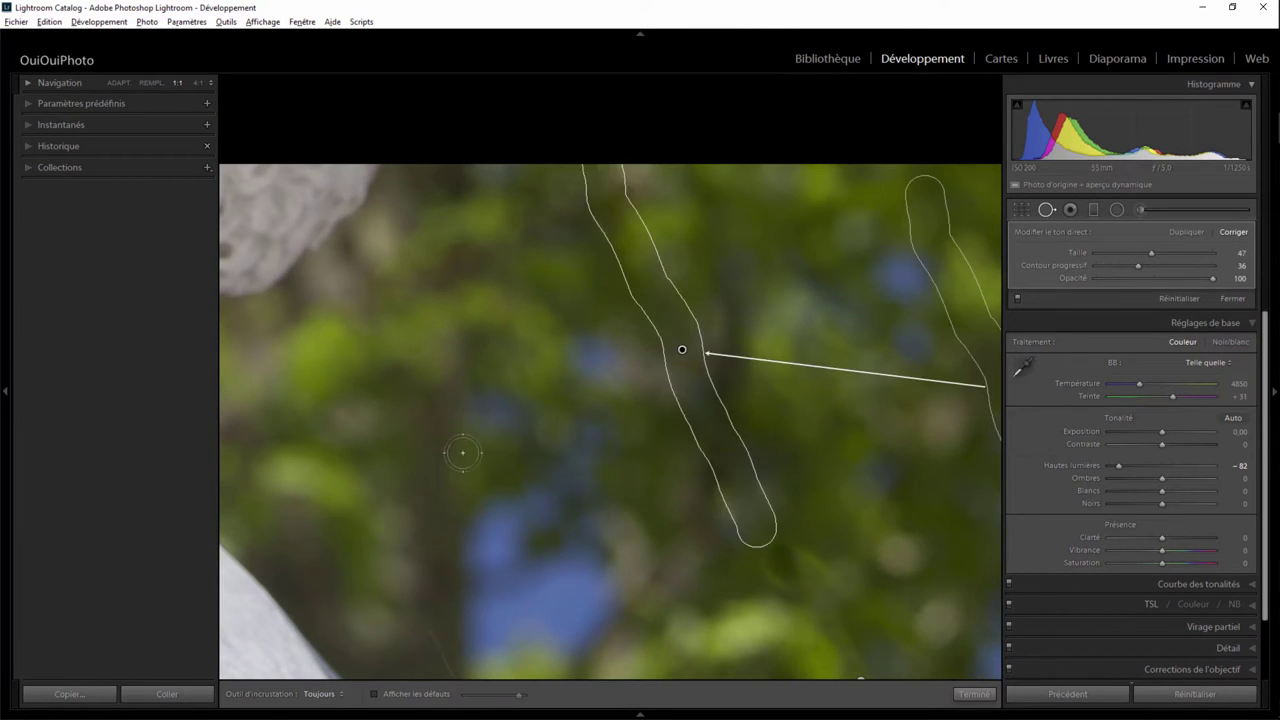
pyautogui.moveTo(477, 491); pyautogui.dragTo(586, 212)
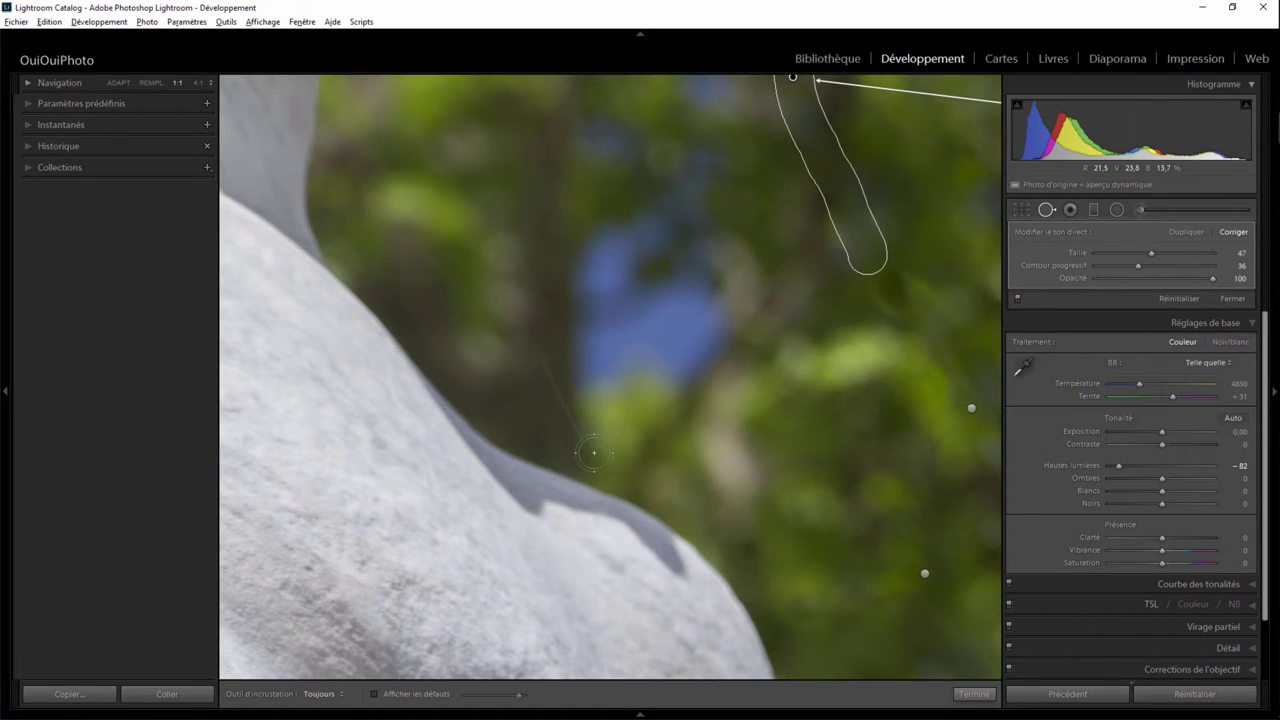
pyautogui.moveTo(598, 462); pyautogui.dragTo(540, 355)
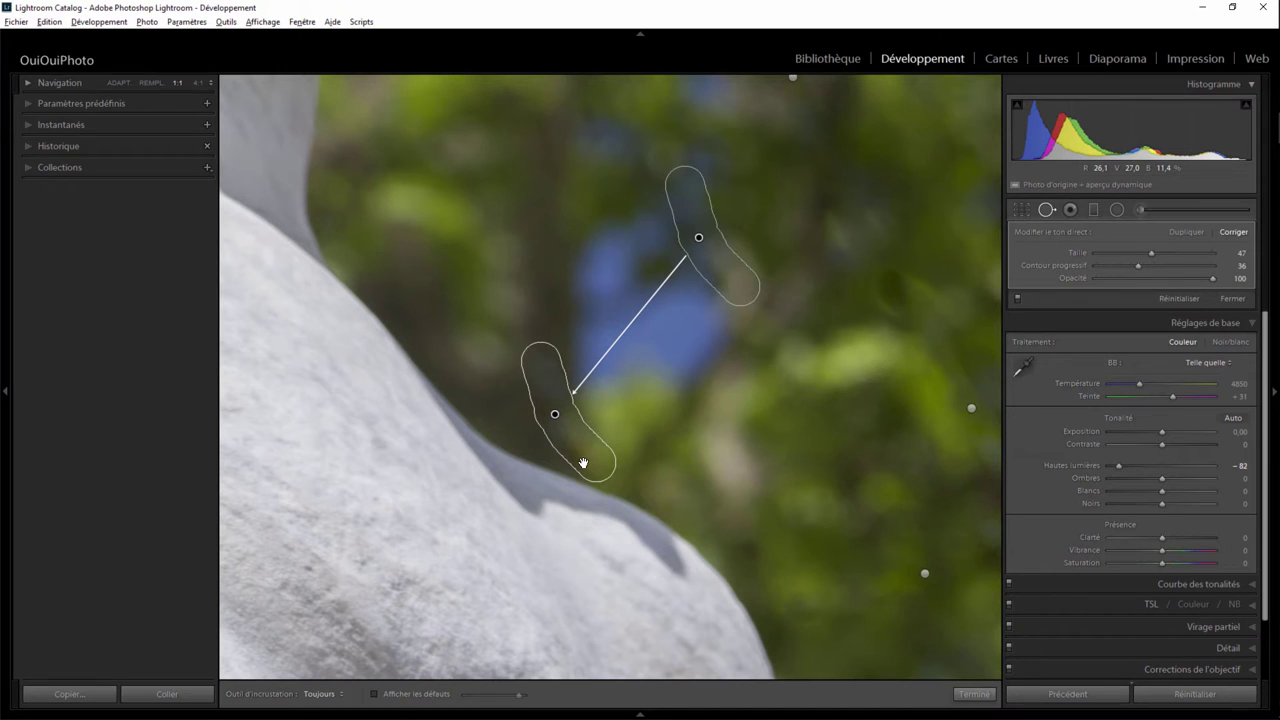
pyautogui.click(973, 694)
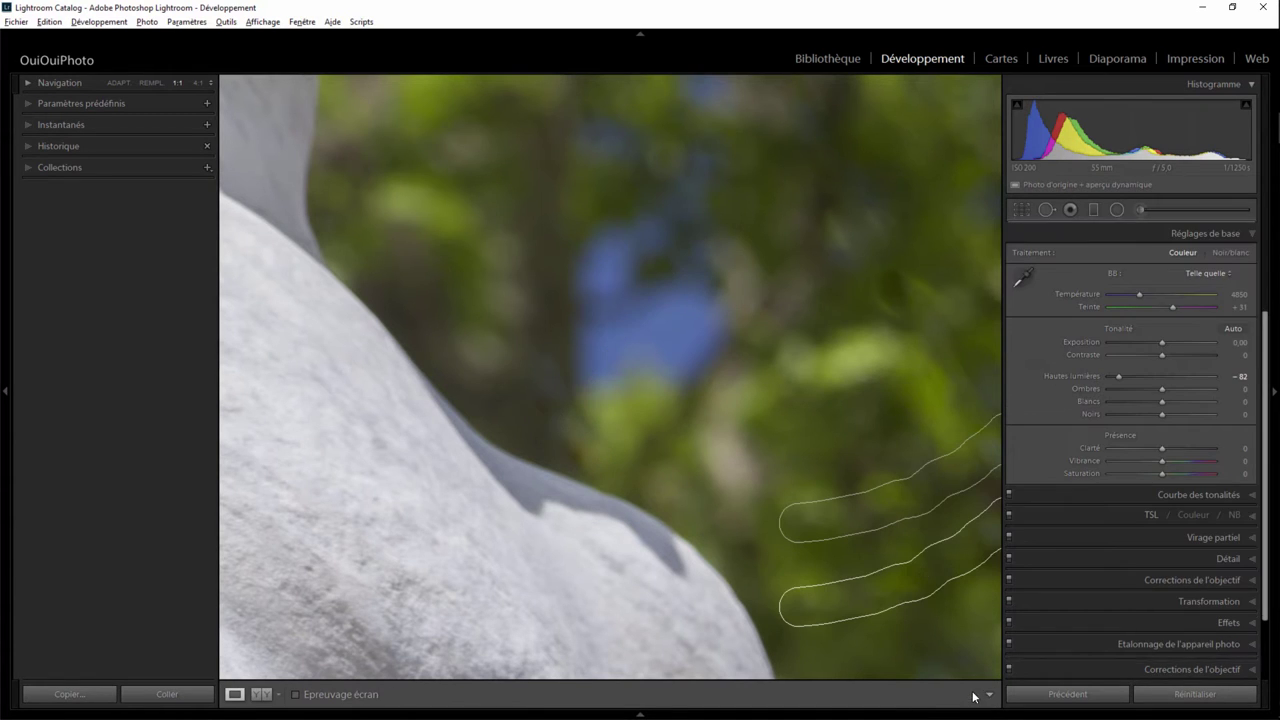
# Step: Fit the photo in view and send it to Photoshop via Modifier dans Adobe Photoshop
pyautogui.click(117, 83)
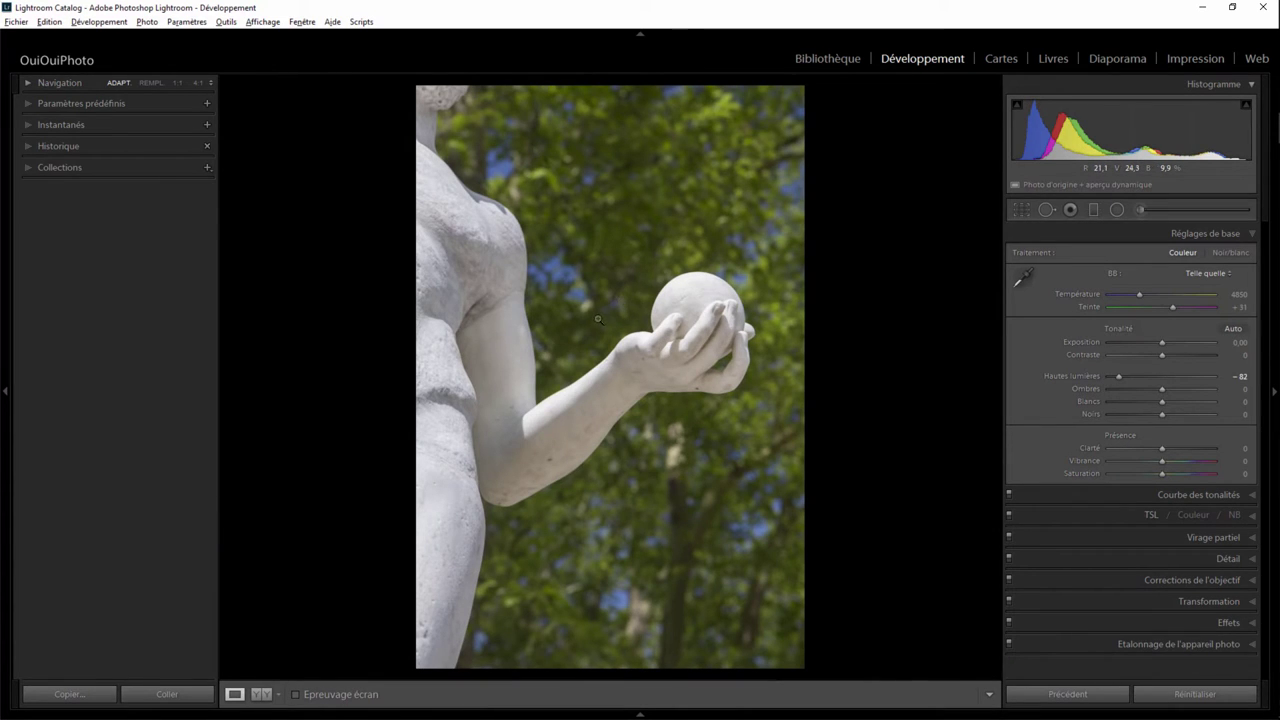
pyautogui.rightClick(567, 269)
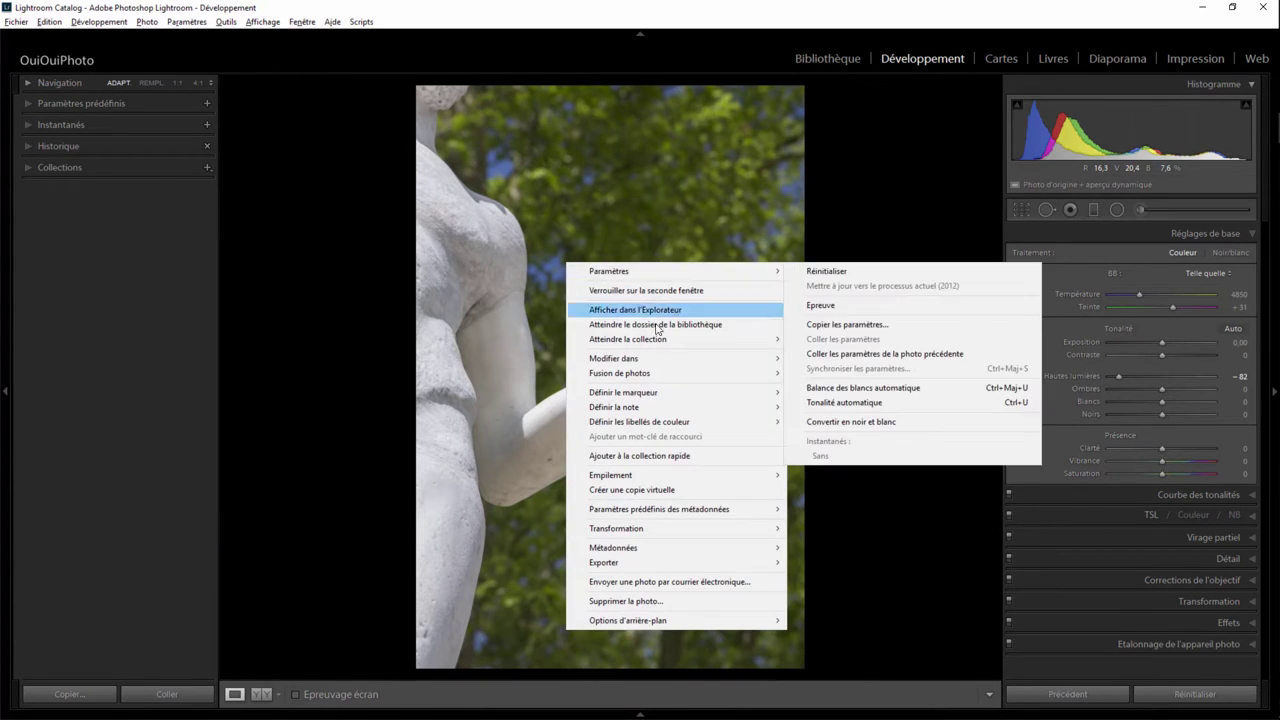
pyautogui.moveTo(614, 358)
pyautogui.click(843, 359)
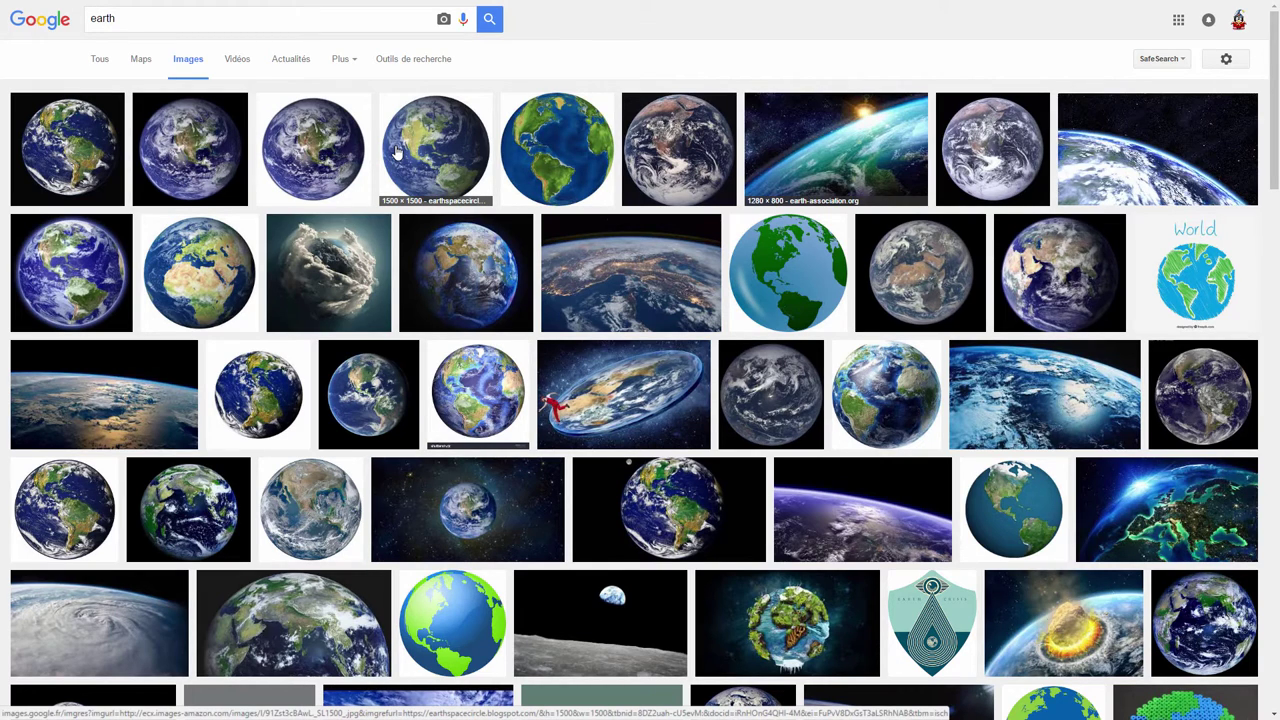
# Step: Open the fifth earth result full size and copy the globe image
pyautogui.click(566, 160)
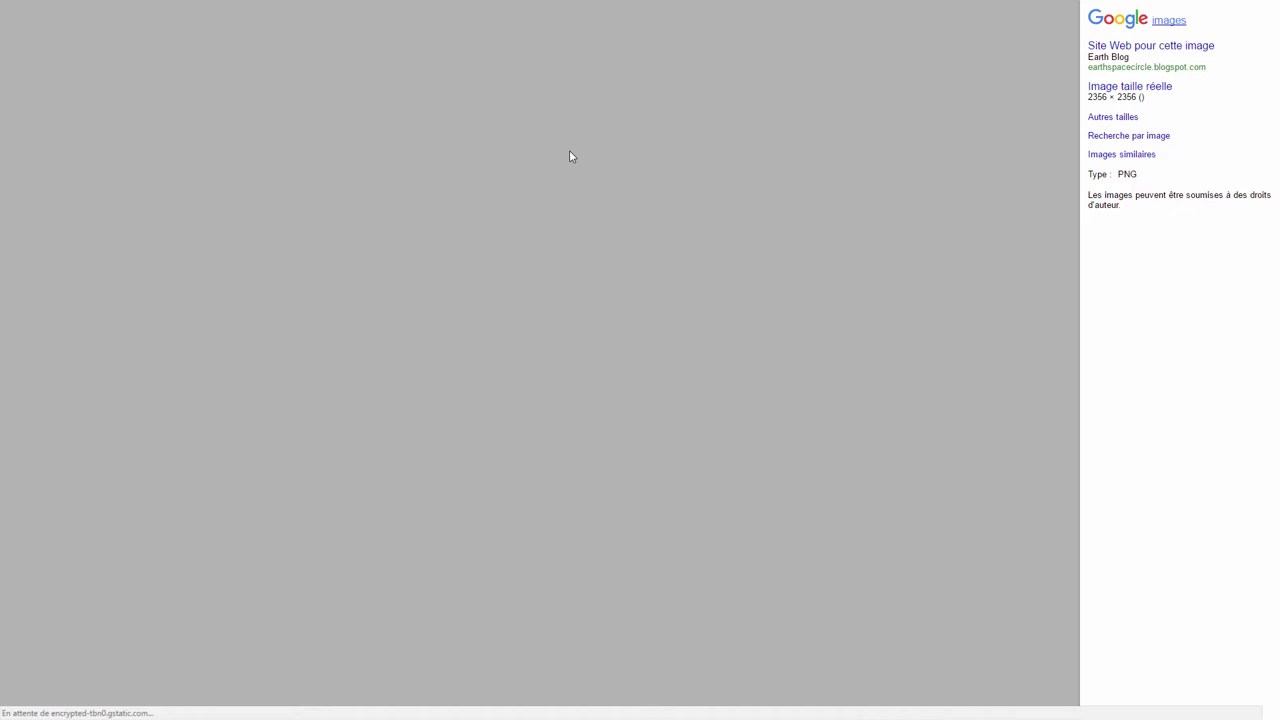
pyautogui.rightClick(580, 304)
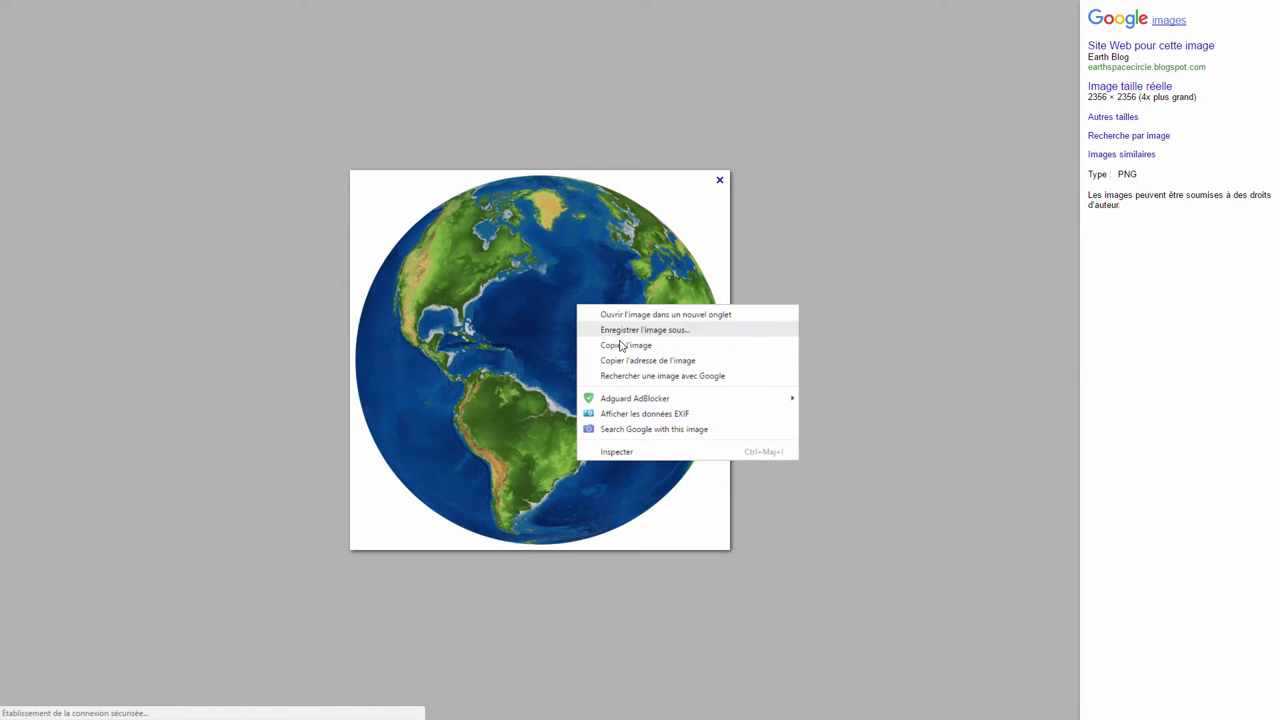
pyautogui.click(609, 341)
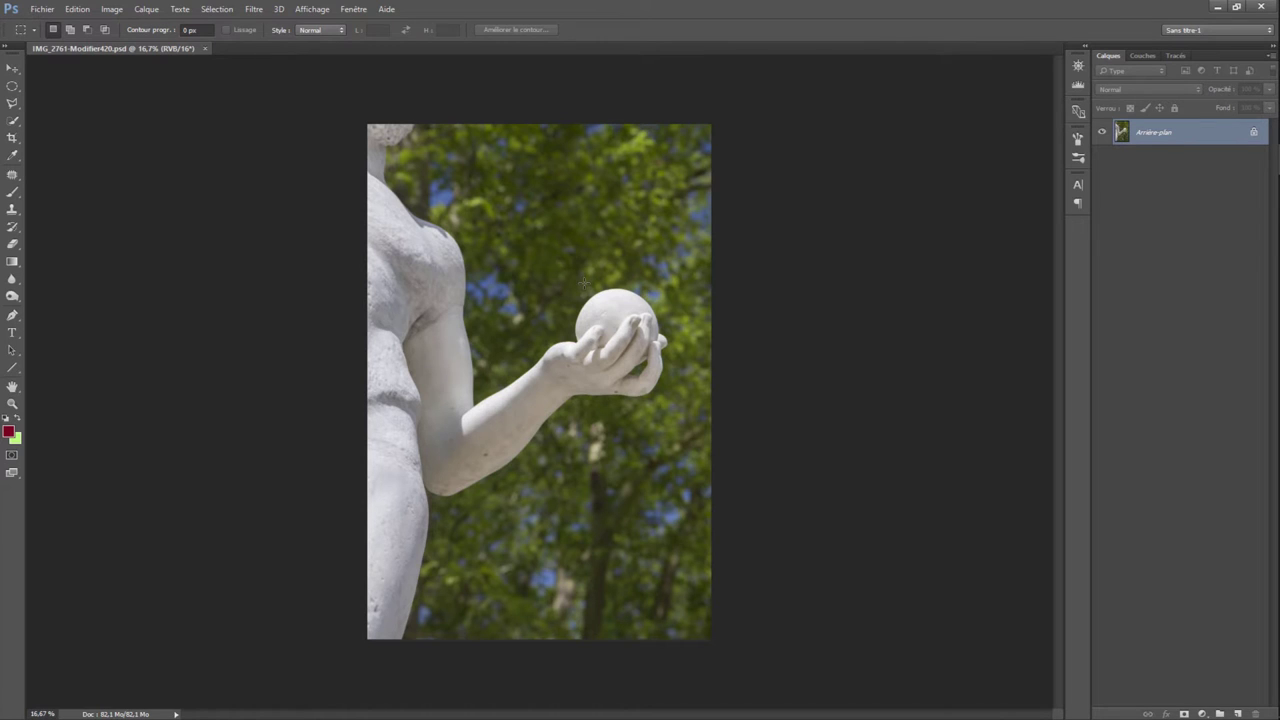
# Step: Paste the globe as a new layer and delete its black background with the Magic Wand
pyautogui.hotkey('ctrl', 'v')
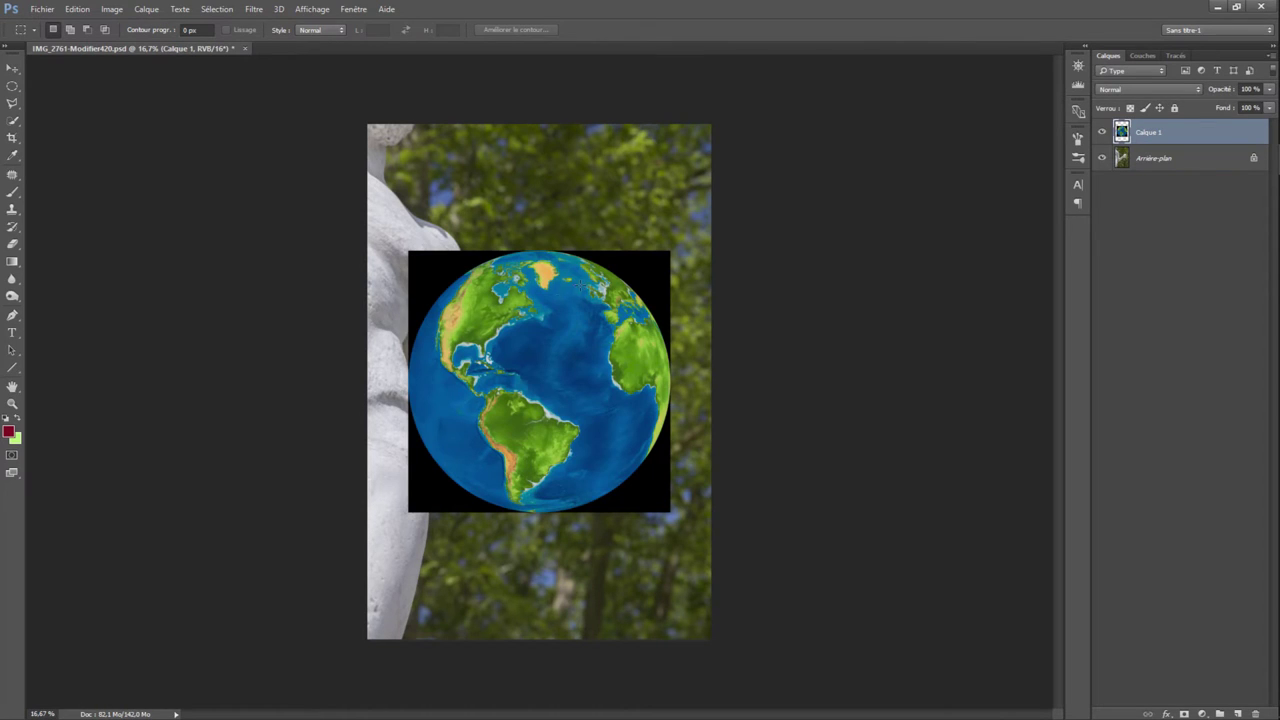
pyautogui.click(15, 121)
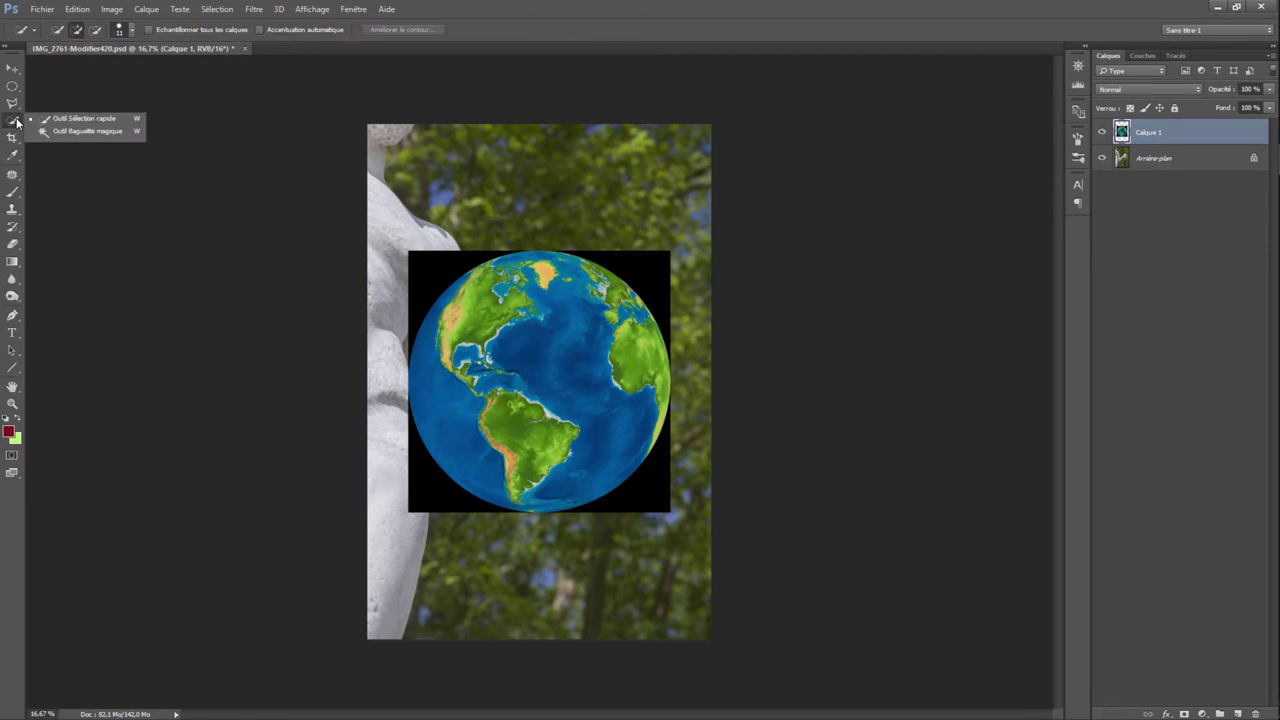
pyautogui.click(60, 131)
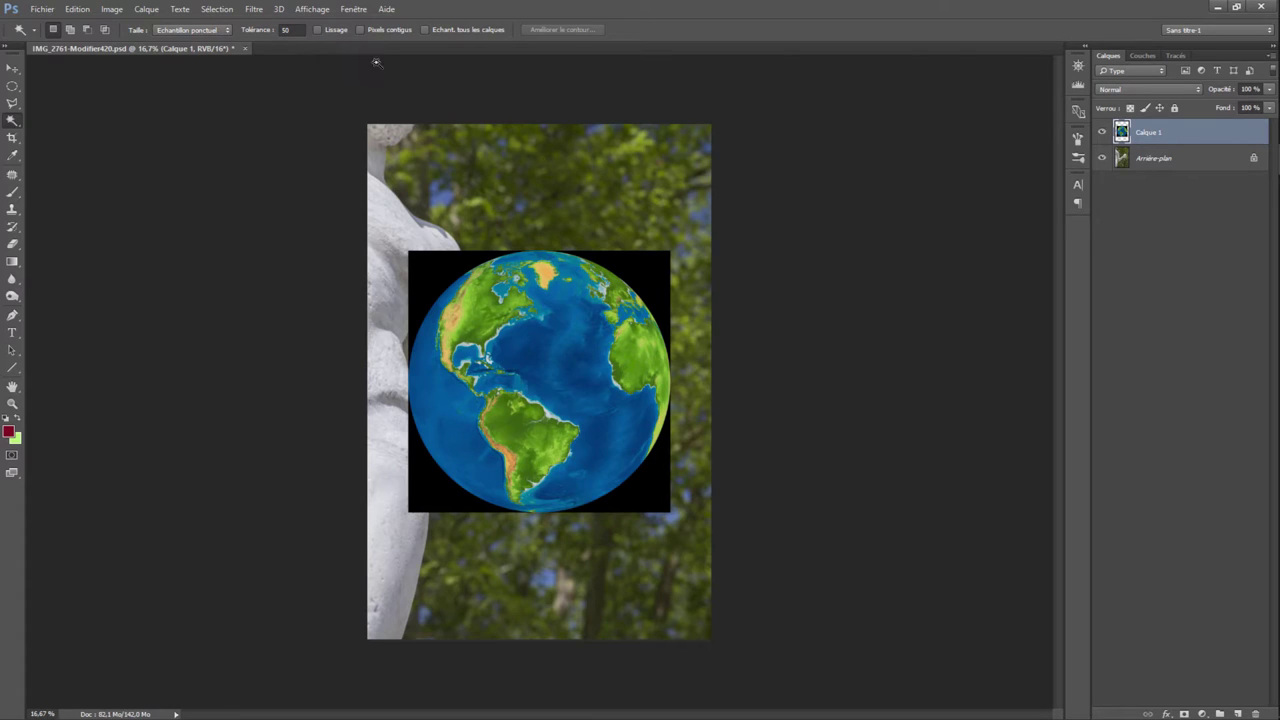
pyautogui.click(430, 270)
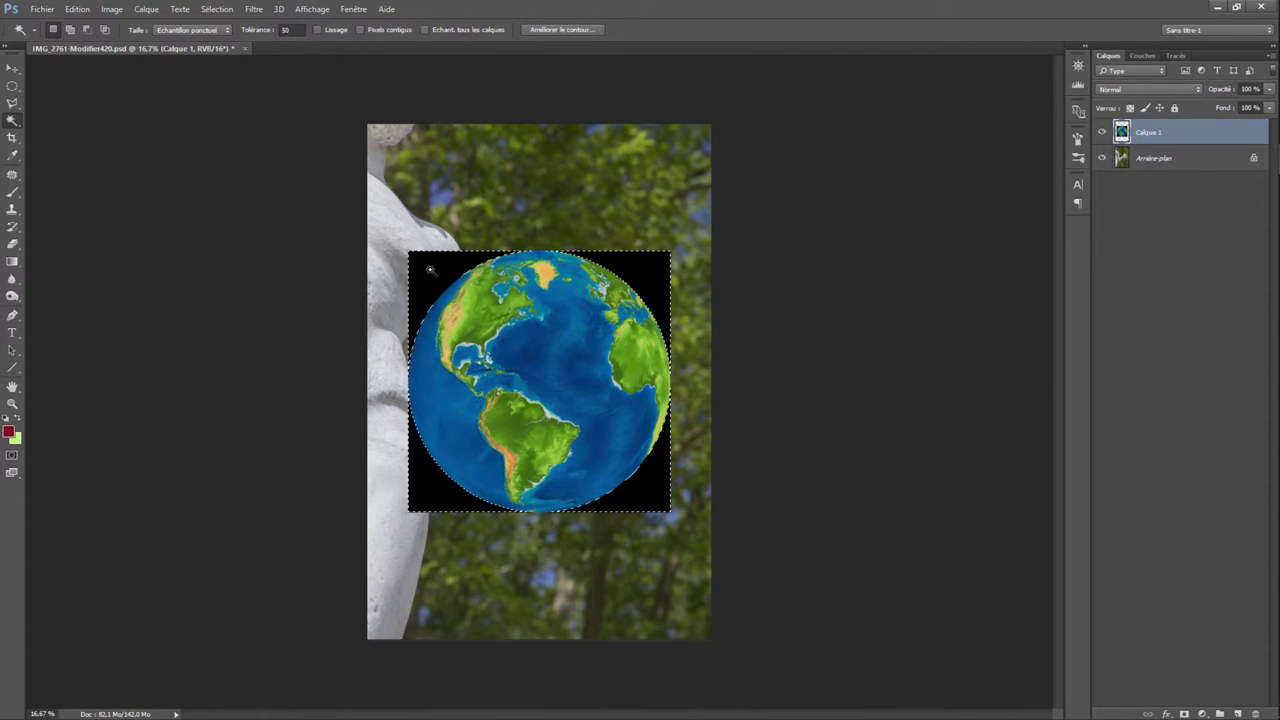
pyautogui.press('Delete')
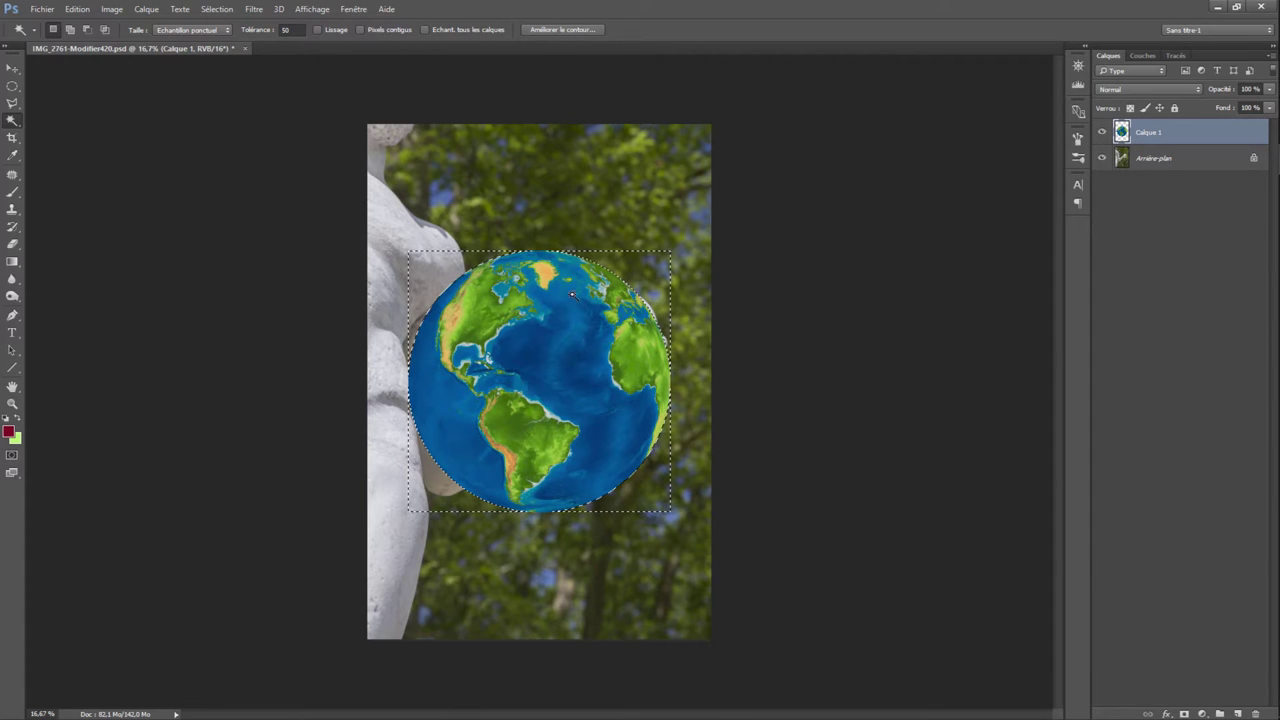
# Step: Deselect, set the globe layer to Incrustation, and move it over the statue's hand
pyautogui.click(12, 68)
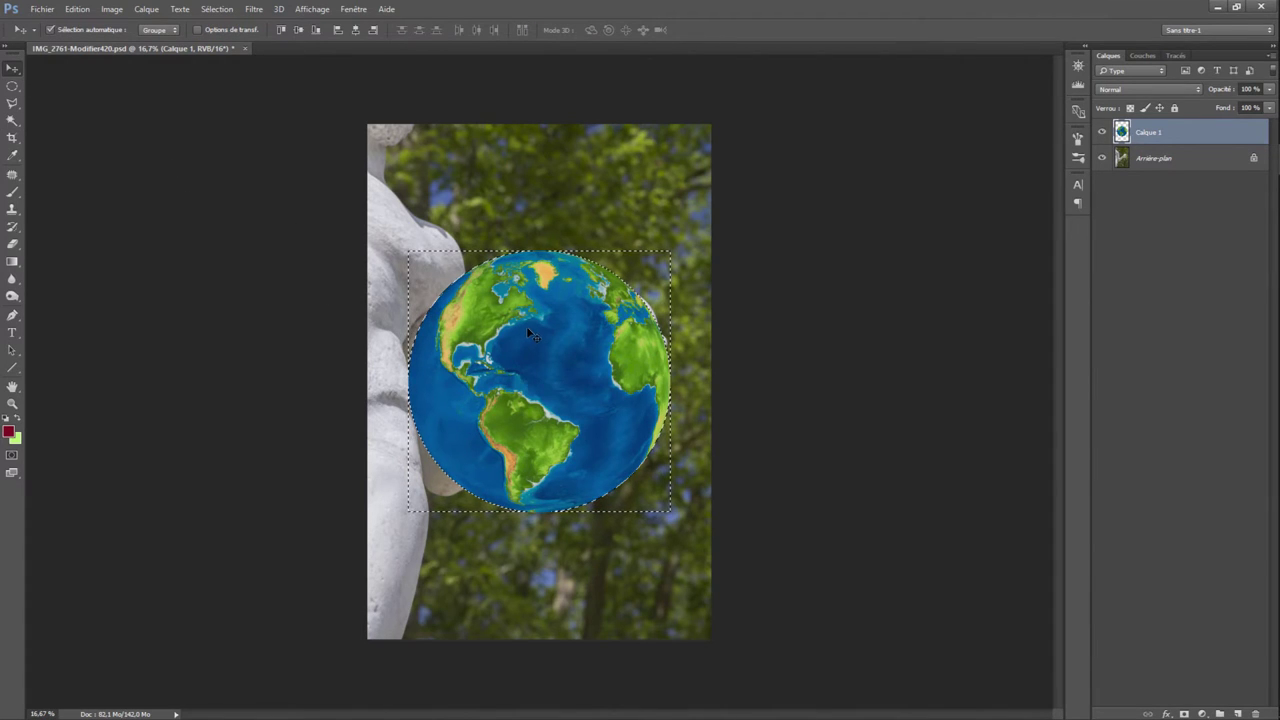
pyautogui.hotkey('ctrl', 'd')
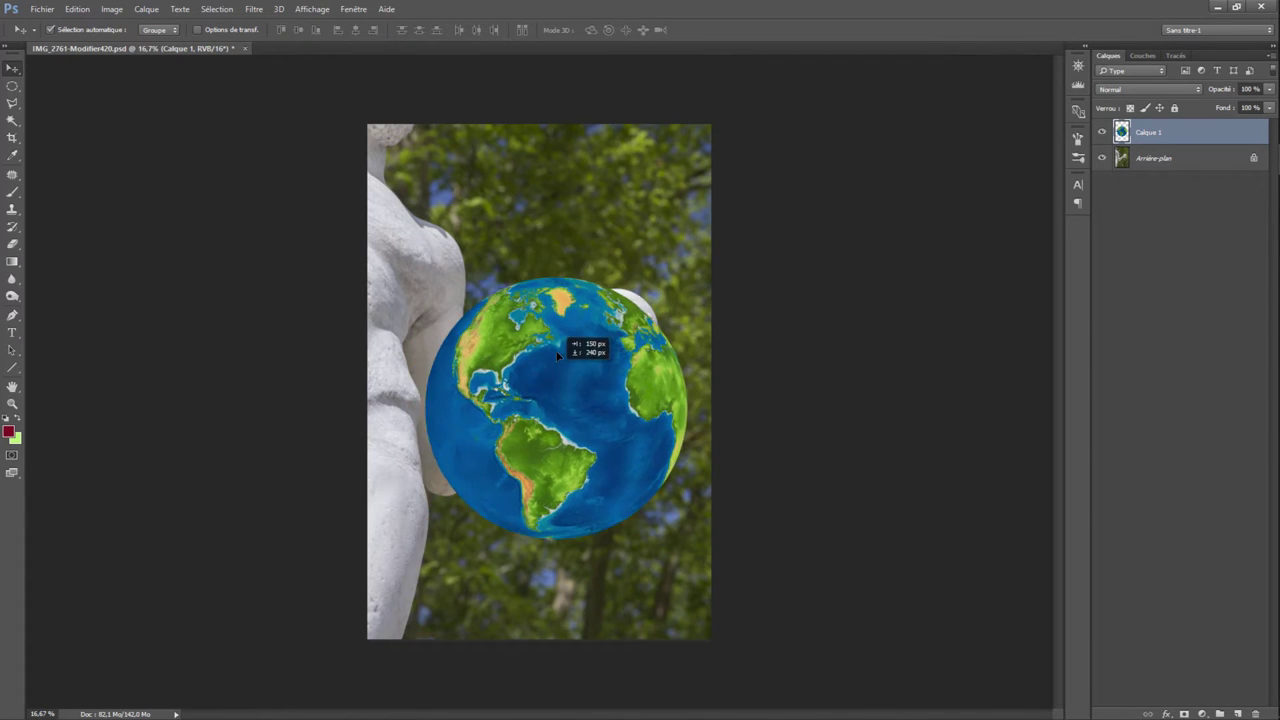
pyautogui.moveTo(541, 369)
pyautogui.mouseDown()
pyautogui.moveTo(566, 328)
pyautogui.moveTo(592, 440)
pyautogui.mouseUp()
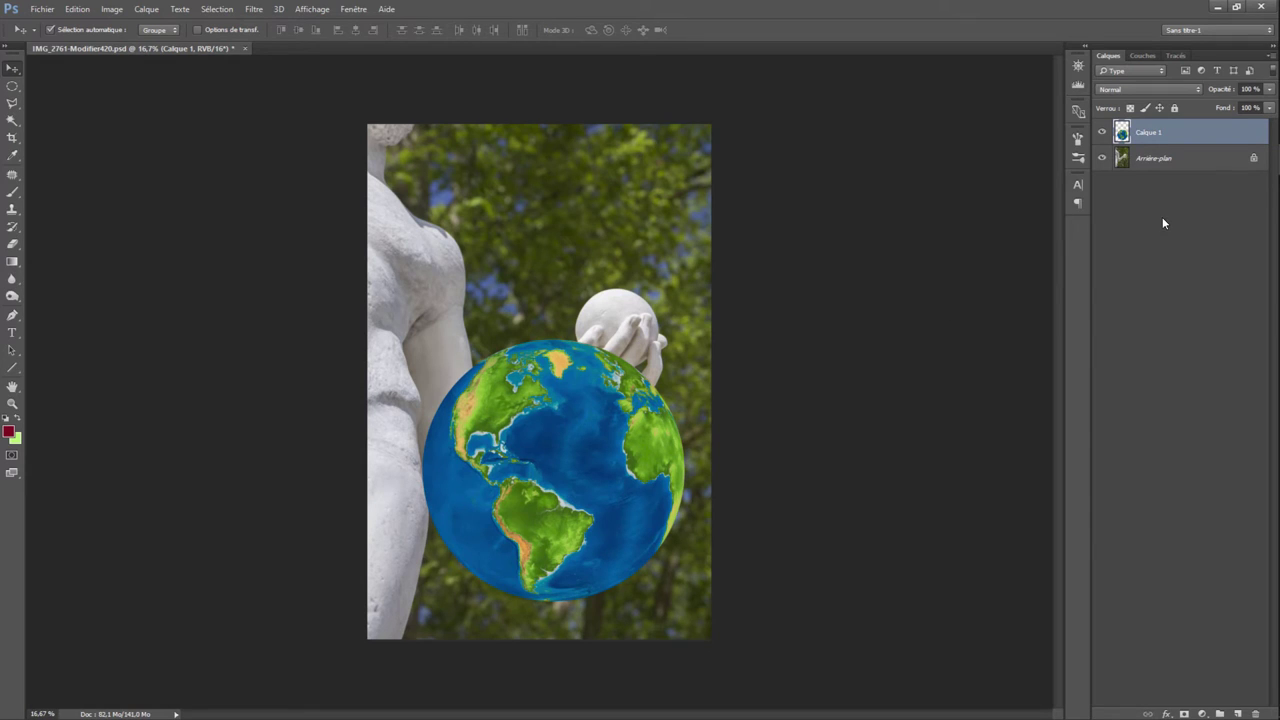
pyautogui.click(1142, 89)
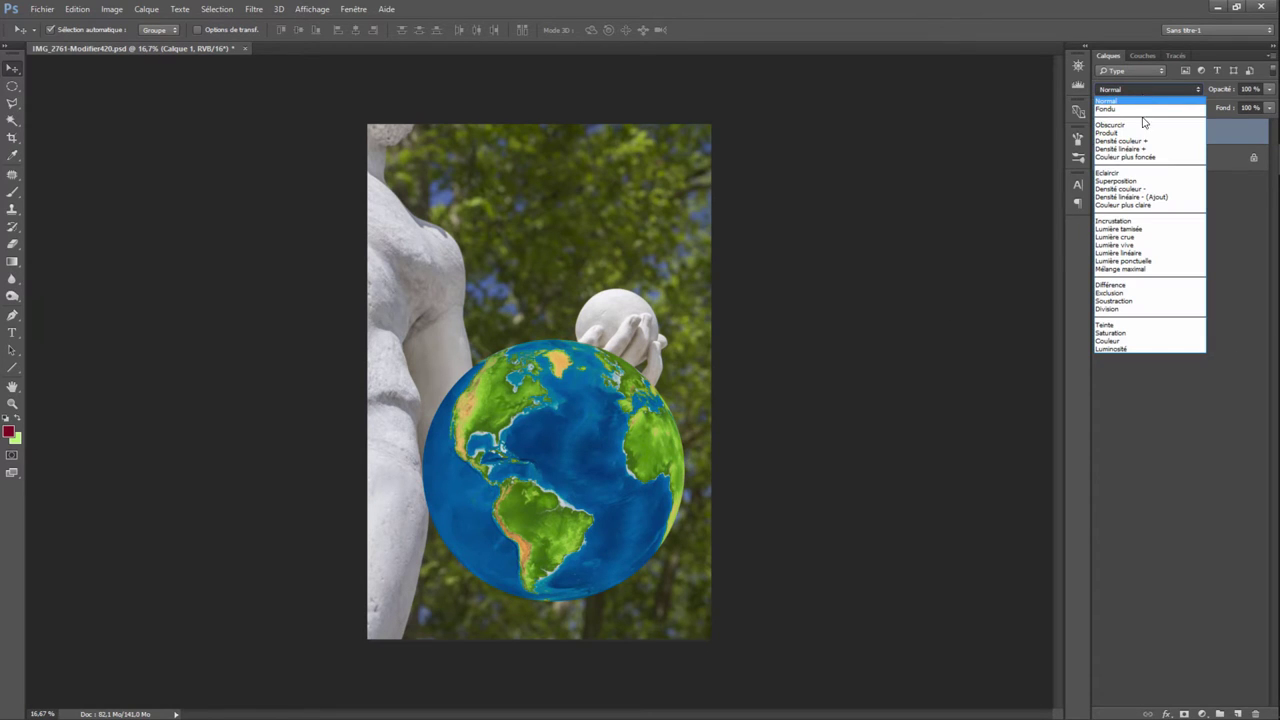
pyautogui.click(1117, 221)
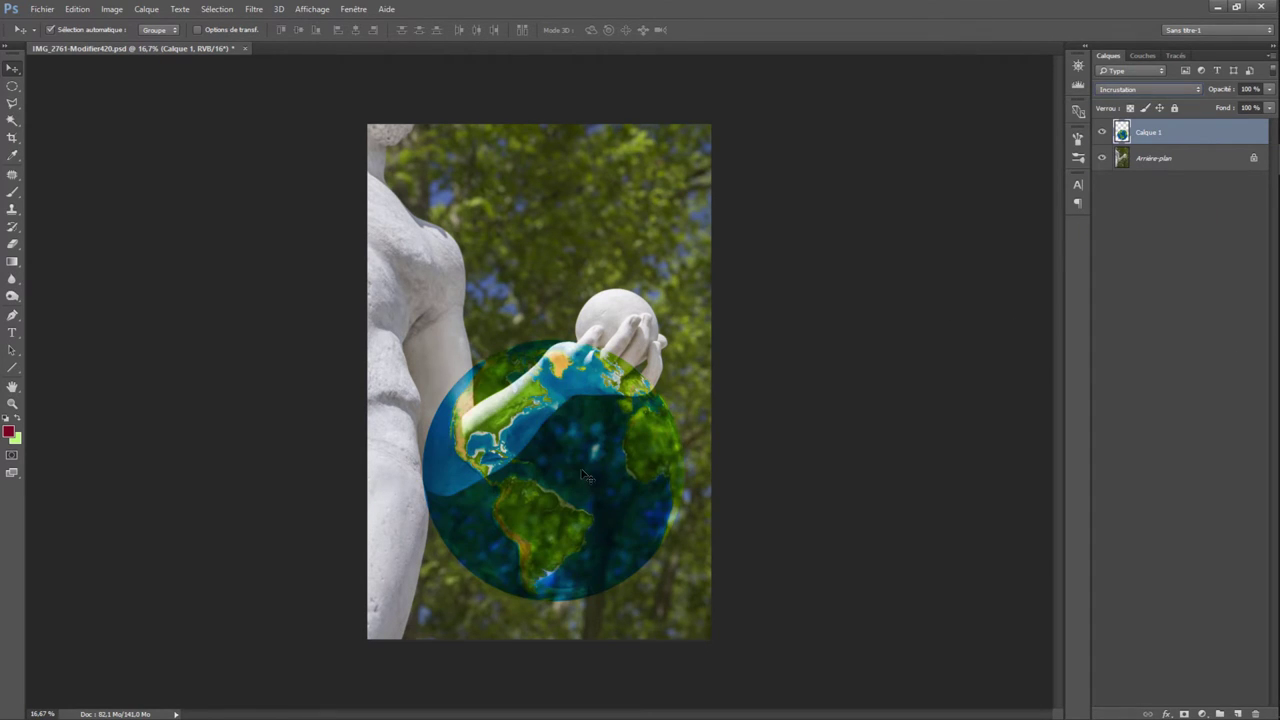
pyautogui.moveTo(585, 475); pyautogui.dragTo(587, 432)
pyautogui.moveTo(587, 378); pyautogui.dragTo(549, 368)
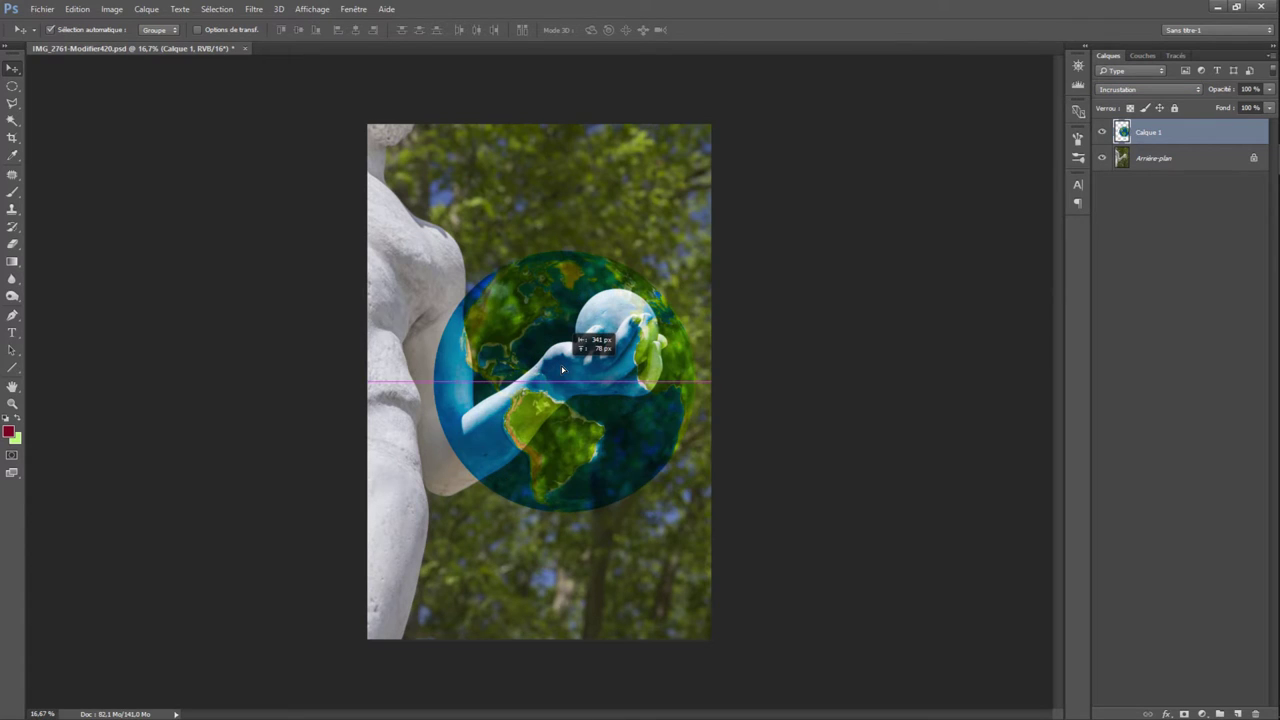
# Step: Scale the globe with Homothétie to about 36% onto the statue's hand and commit
pyautogui.click(77, 9)
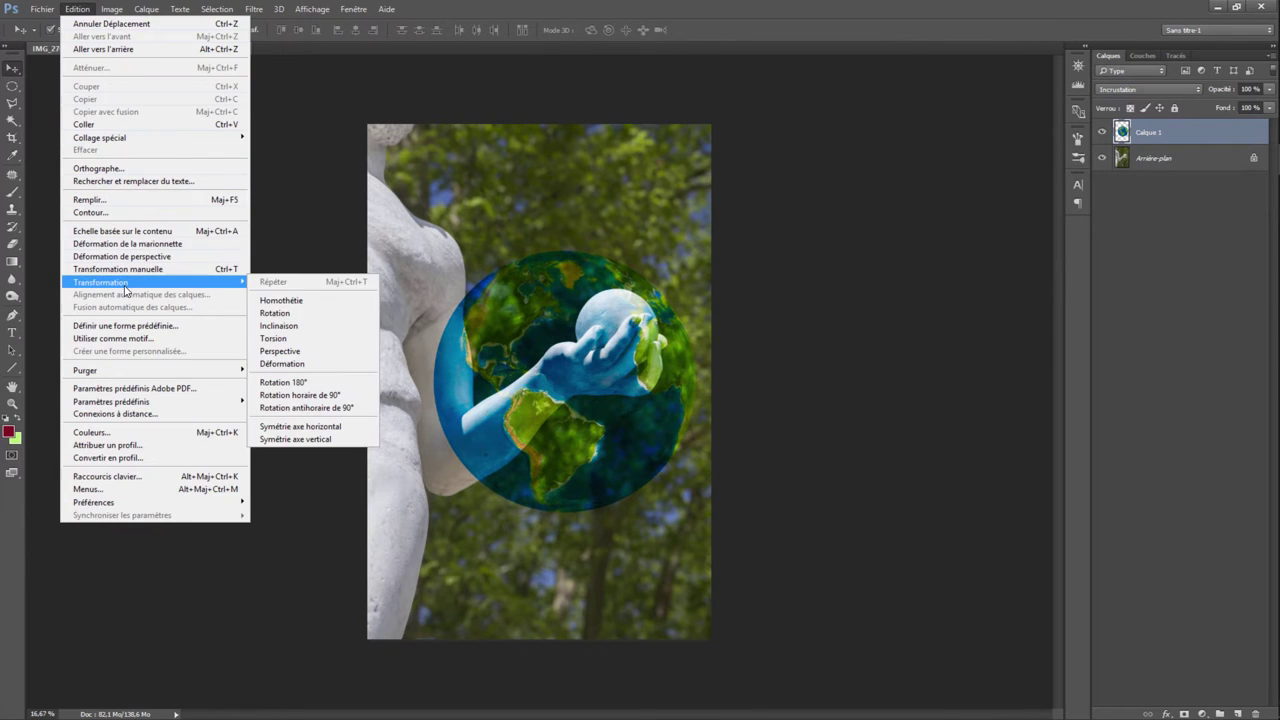
pyautogui.click(294, 306)
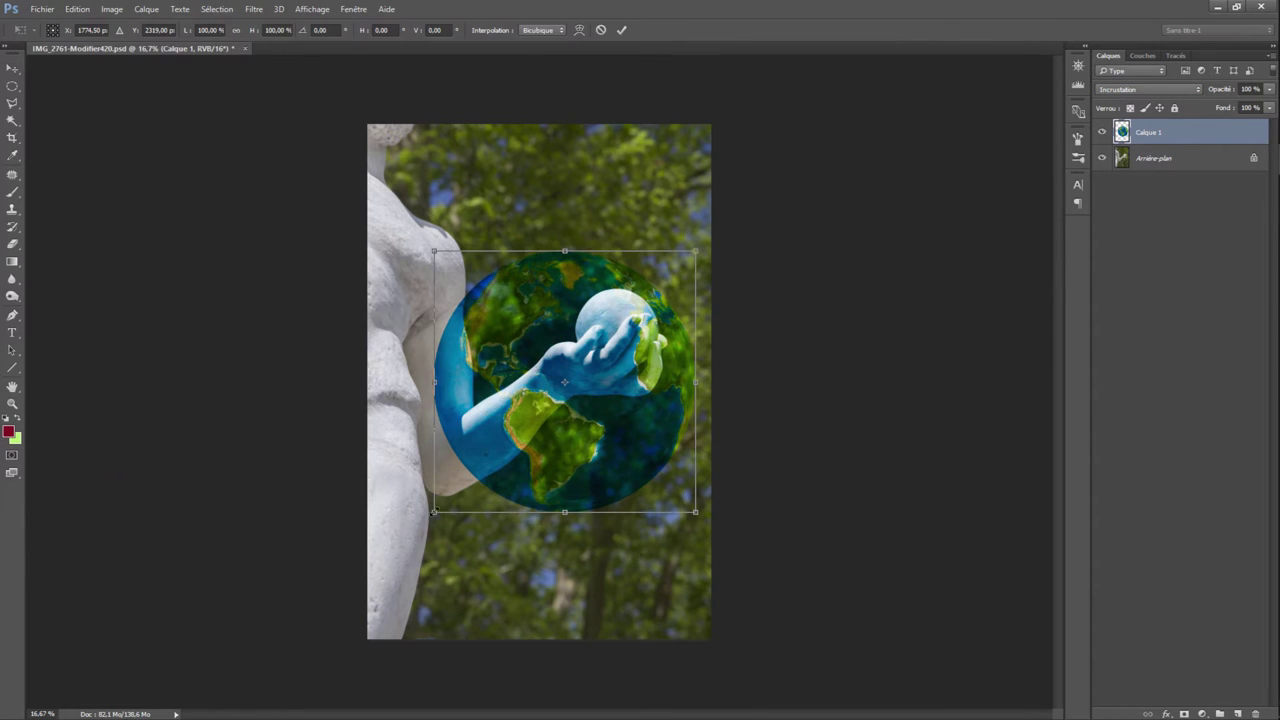
pyautogui.moveTo(434, 512); pyautogui.dragTo(599, 346)
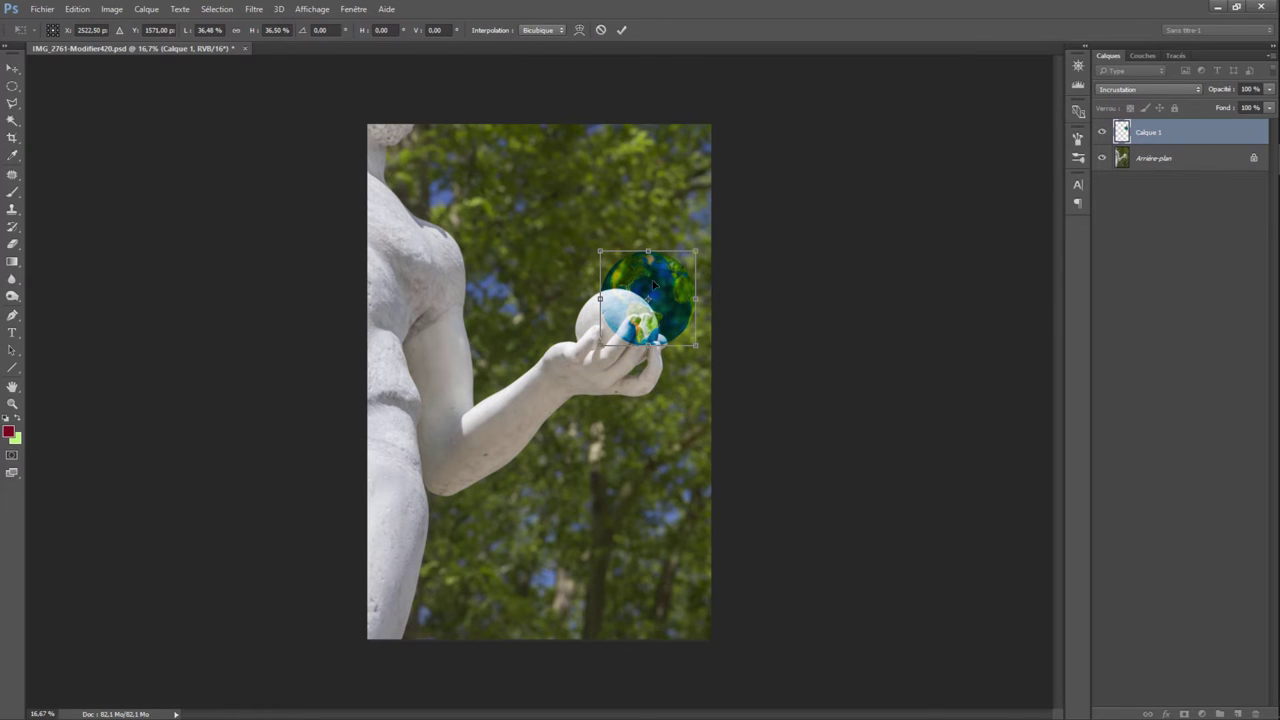
pyautogui.moveTo(653, 285); pyautogui.dragTo(628, 317)
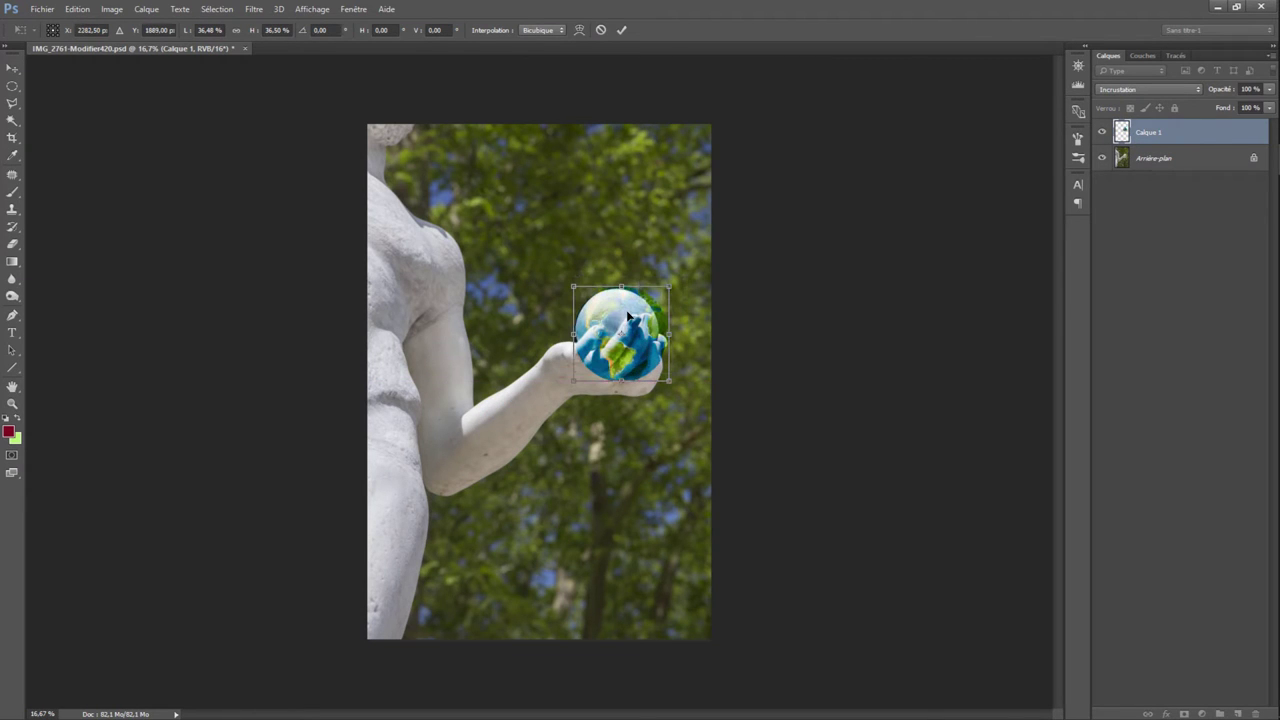
pyautogui.scroll(1, 628, 317)
pyautogui.scroll(2, 628, 317)
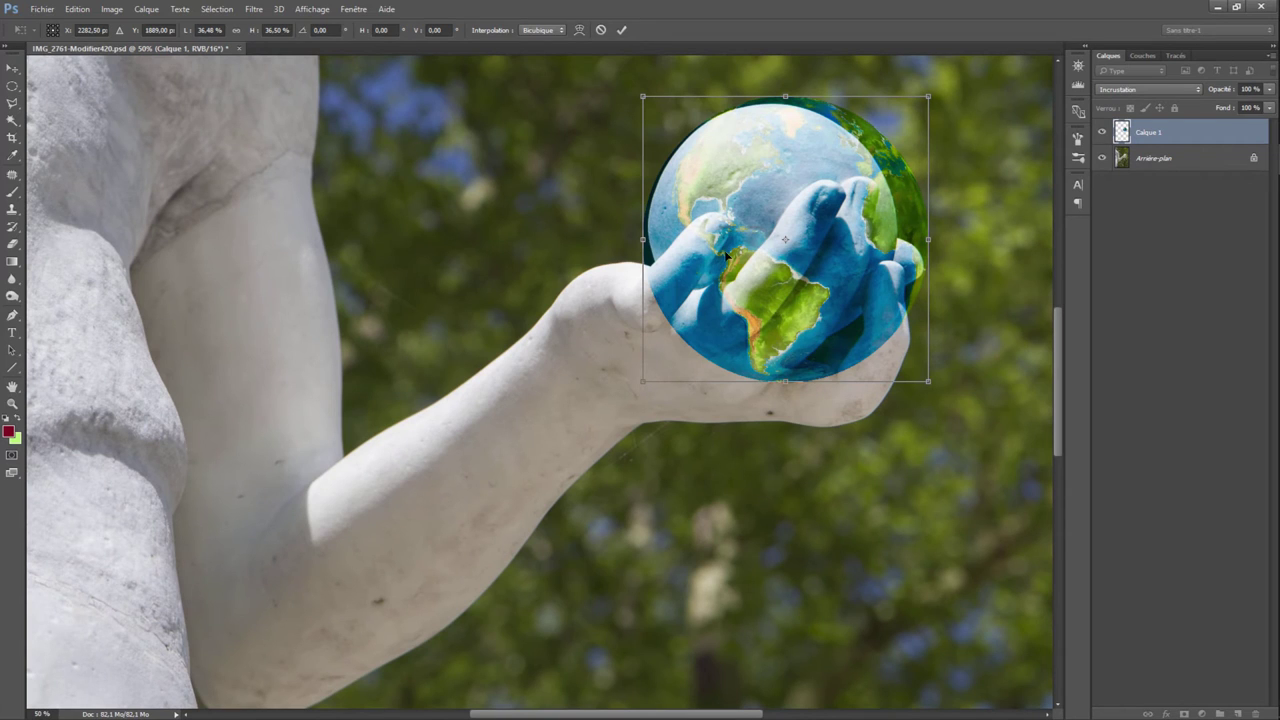
pyautogui.moveTo(783, 171); pyautogui.dragTo(764, 172)
pyautogui.moveTo(908, 241); pyautogui.dragTo(898, 241)
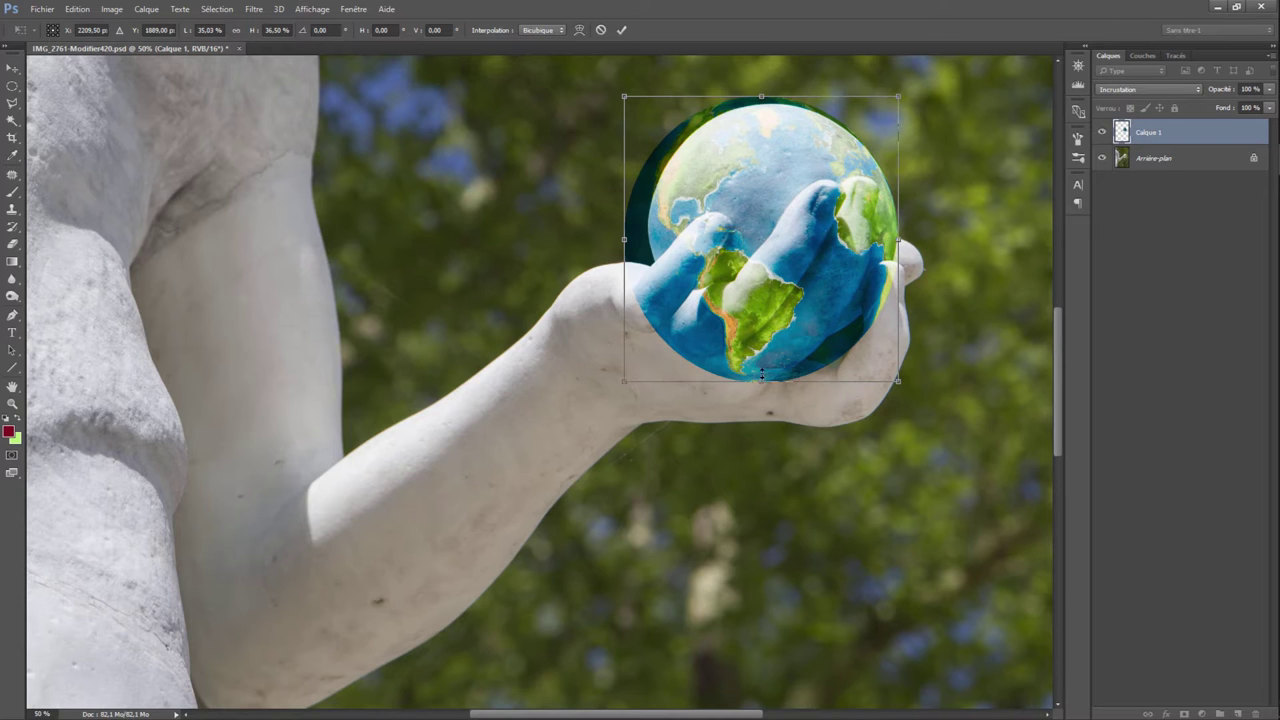
pyautogui.moveTo(761, 376); pyautogui.dragTo(758, 352)
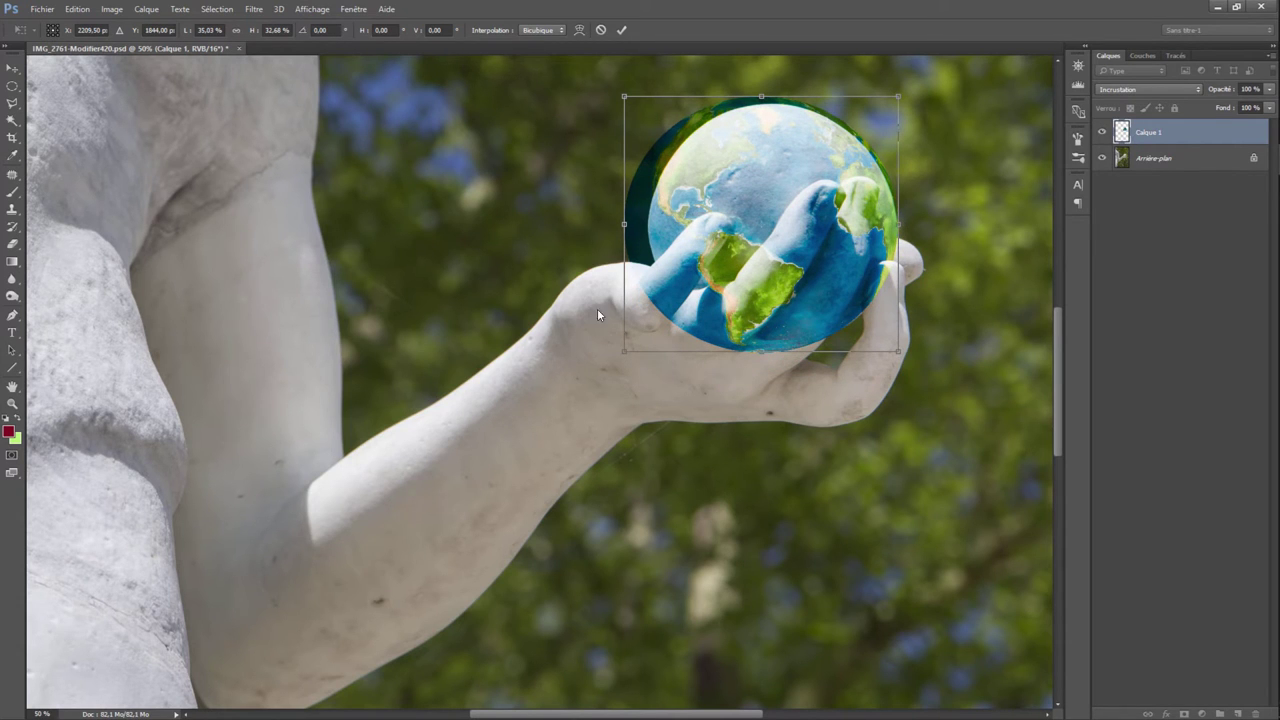
pyautogui.moveTo(626, 224); pyautogui.dragTo(649, 224)
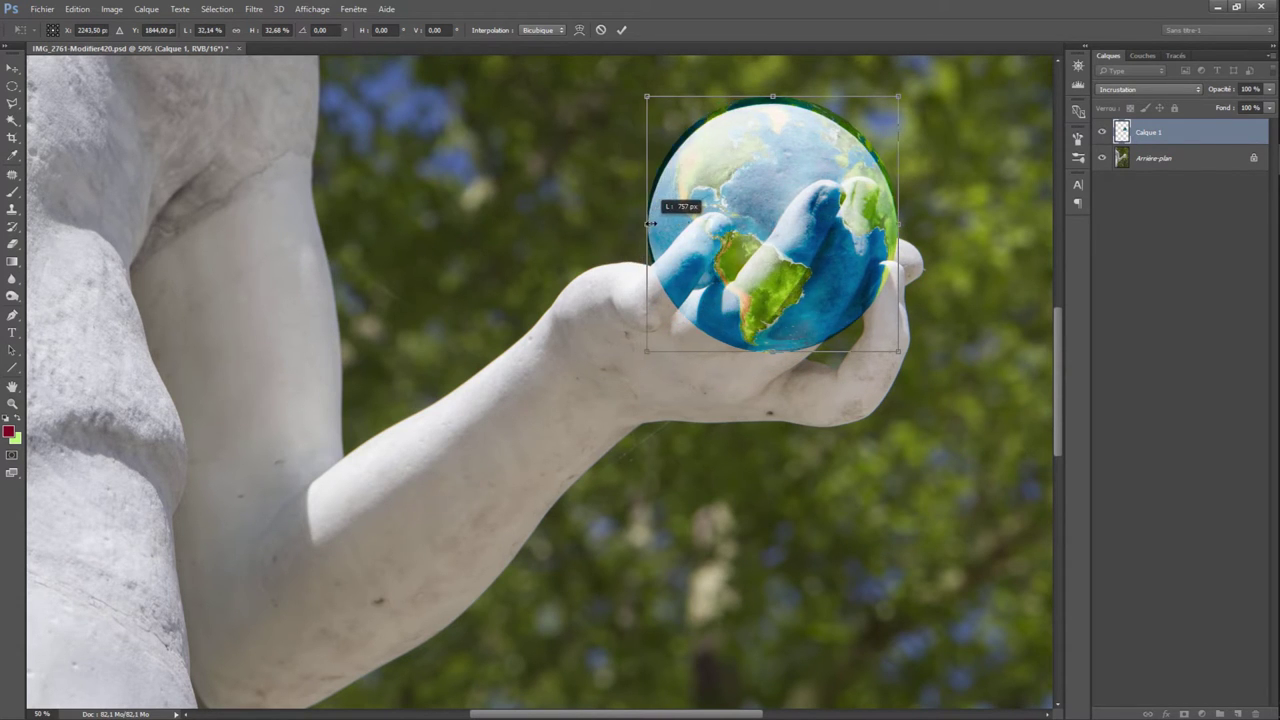
pyautogui.moveTo(774, 97); pyautogui.dragTo(774, 106)
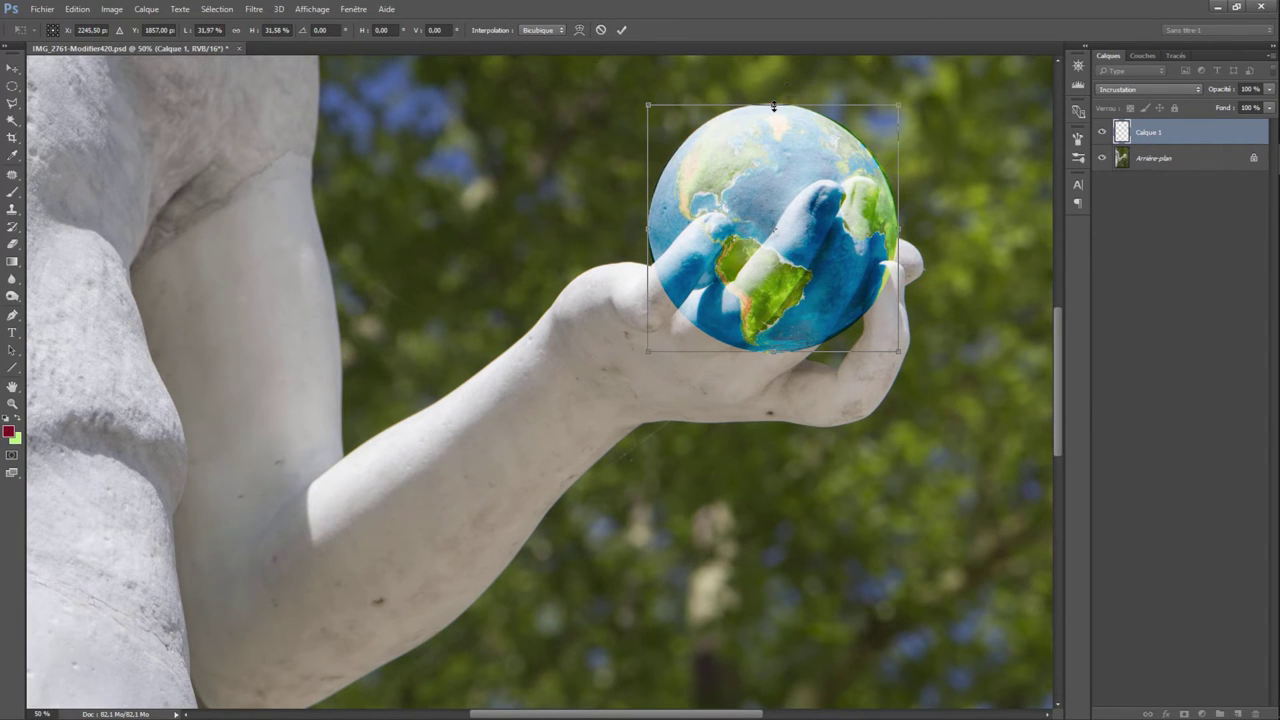
pyautogui.press('Return')
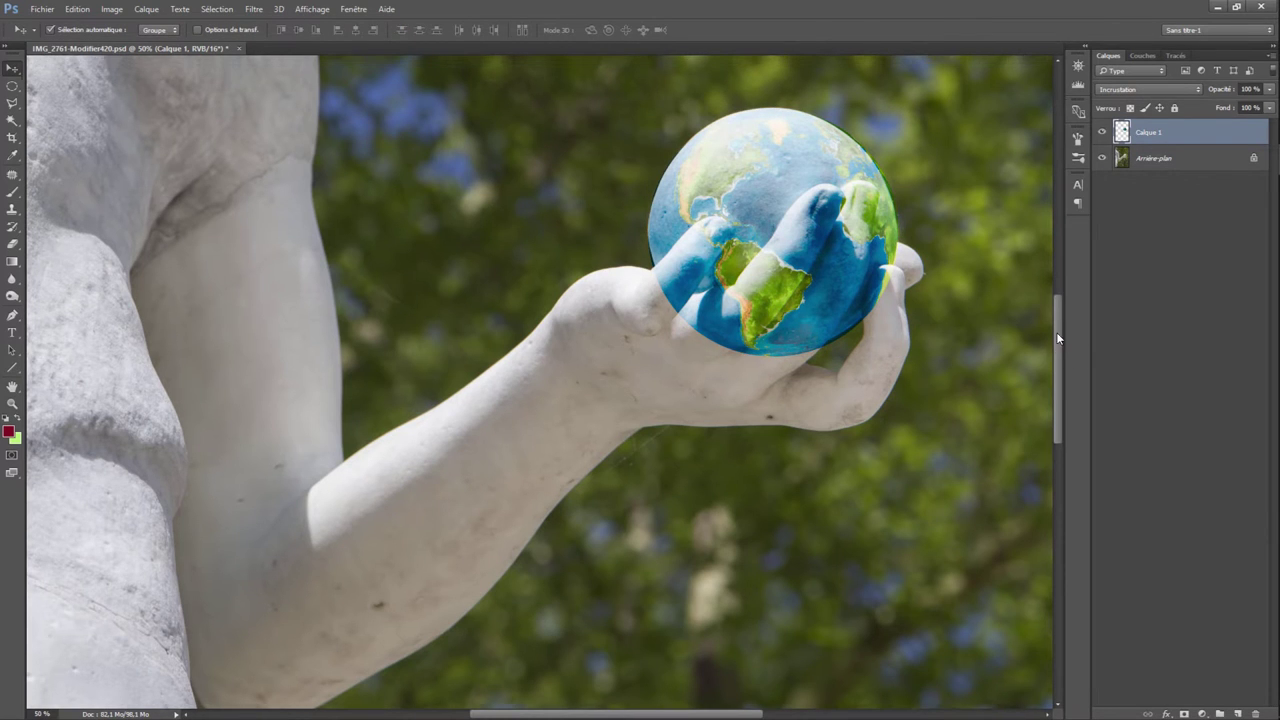
# Step: Enlarge the view on the globe and hand to check the fit
pyautogui.moveTo(1055, 346); pyautogui.dragTo(1053, 320)
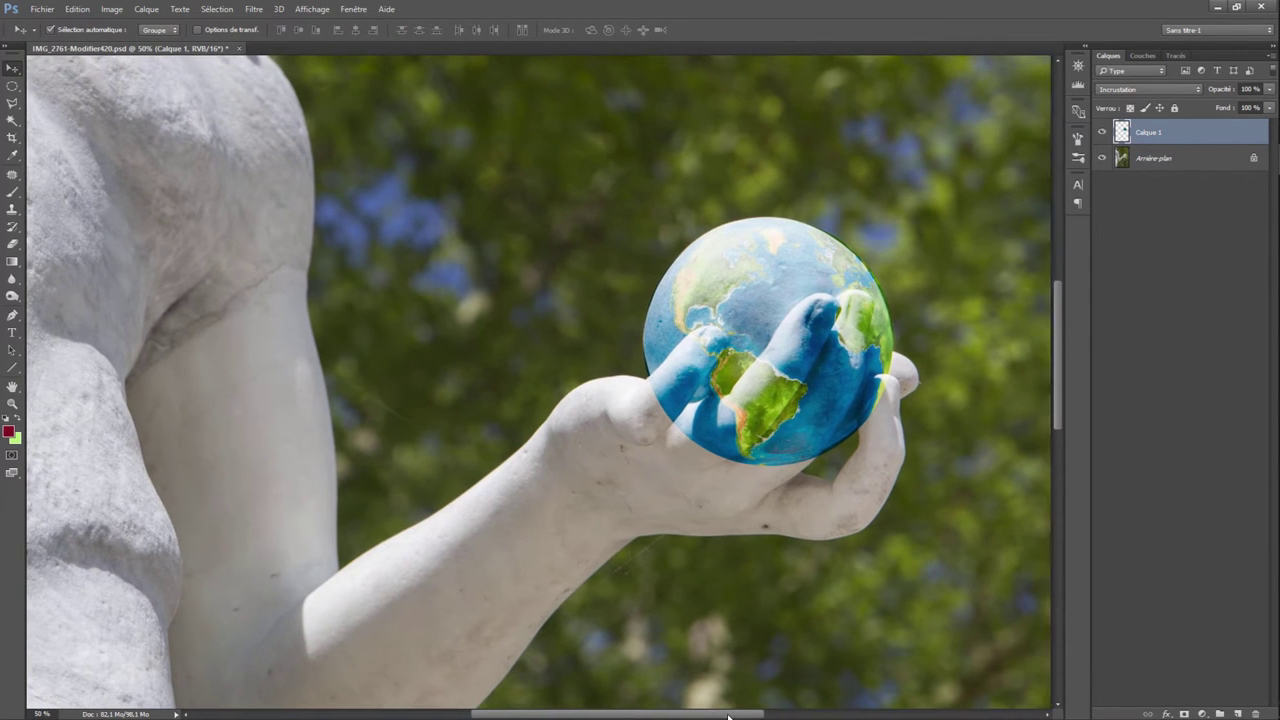
pyautogui.moveTo(708, 712); pyautogui.dragTo(782, 711)
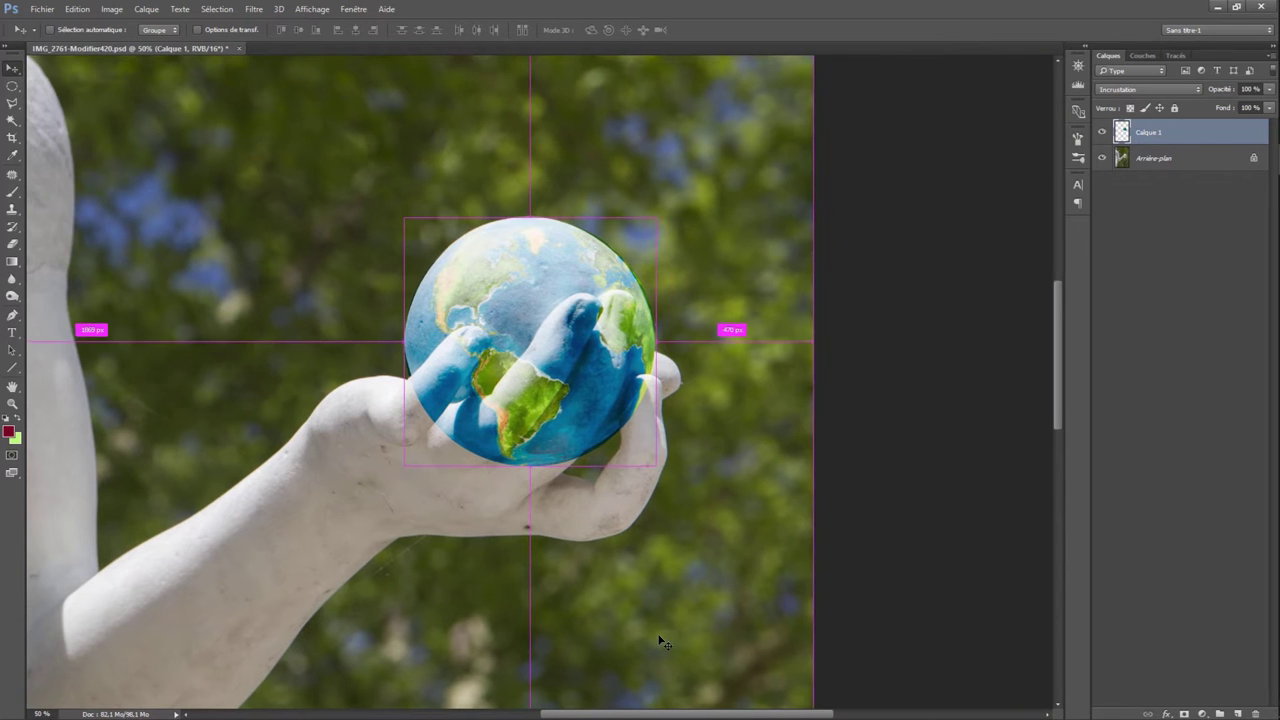
pyautogui.hotkey('ctrl', '1')
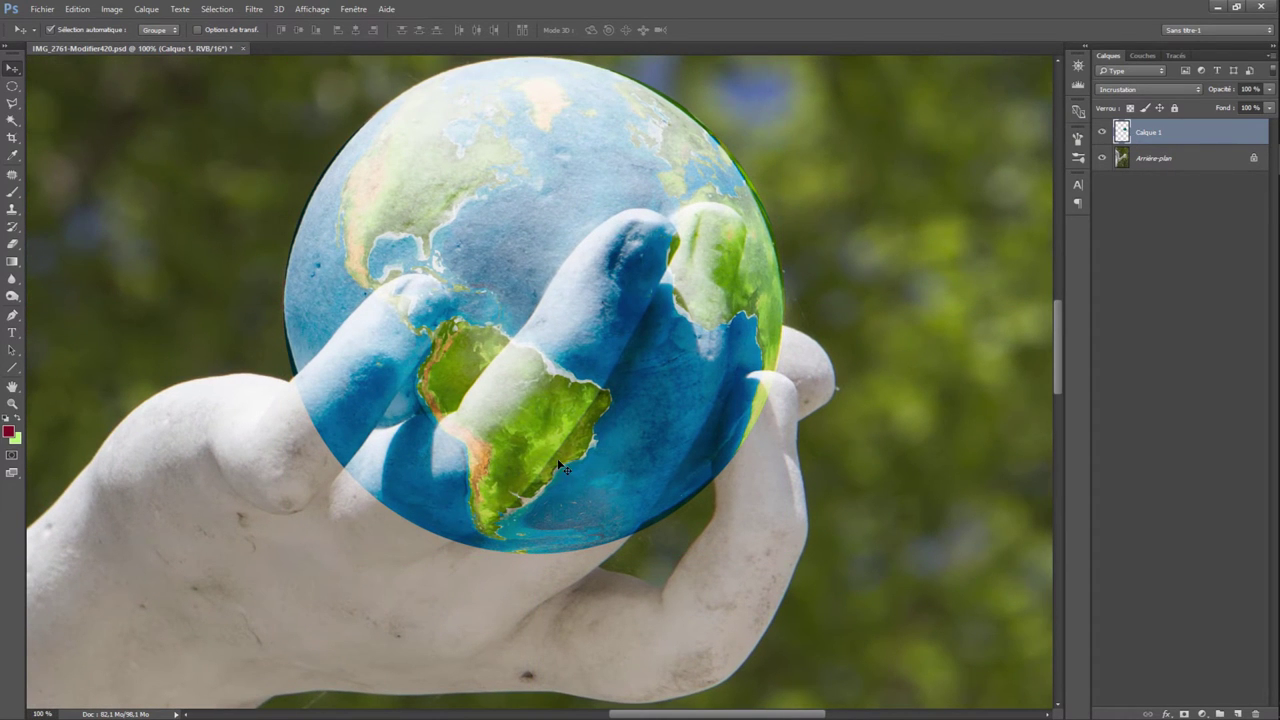
pyautogui.moveTo(1058, 367); pyautogui.dragTo(1057, 351)
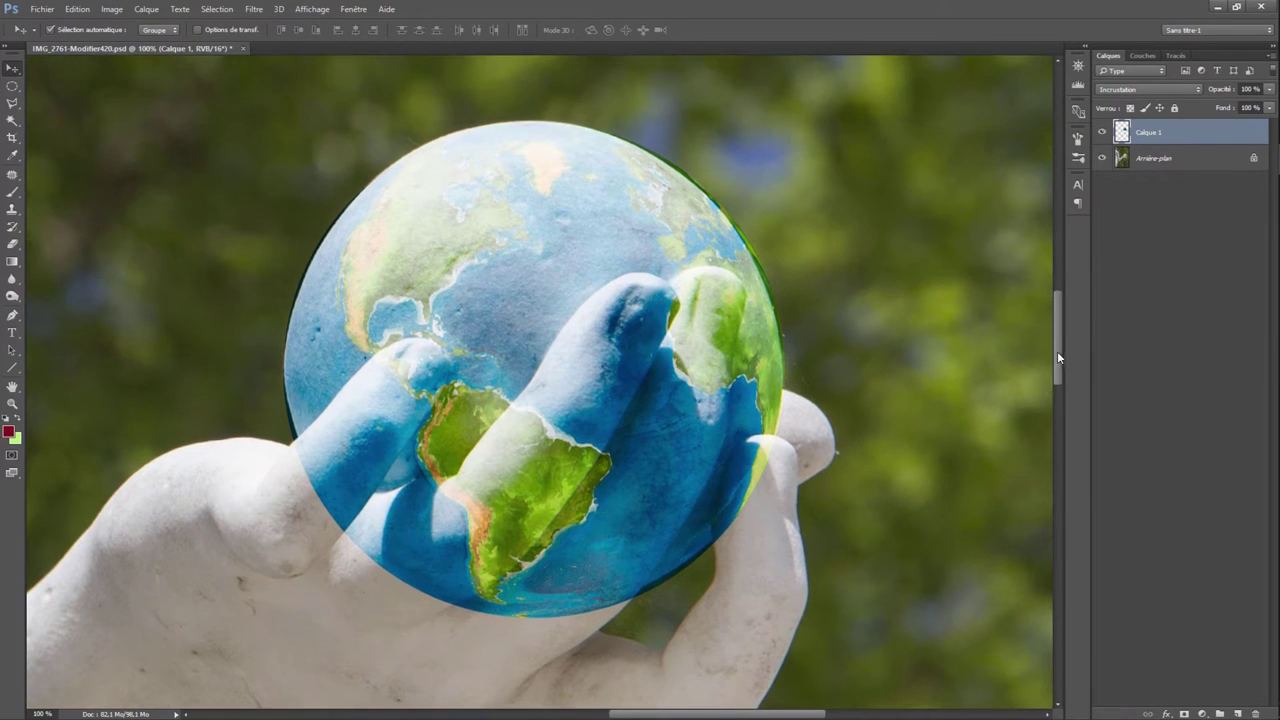
pyautogui.click(78, 9)
pyautogui.moveTo(100, 282)
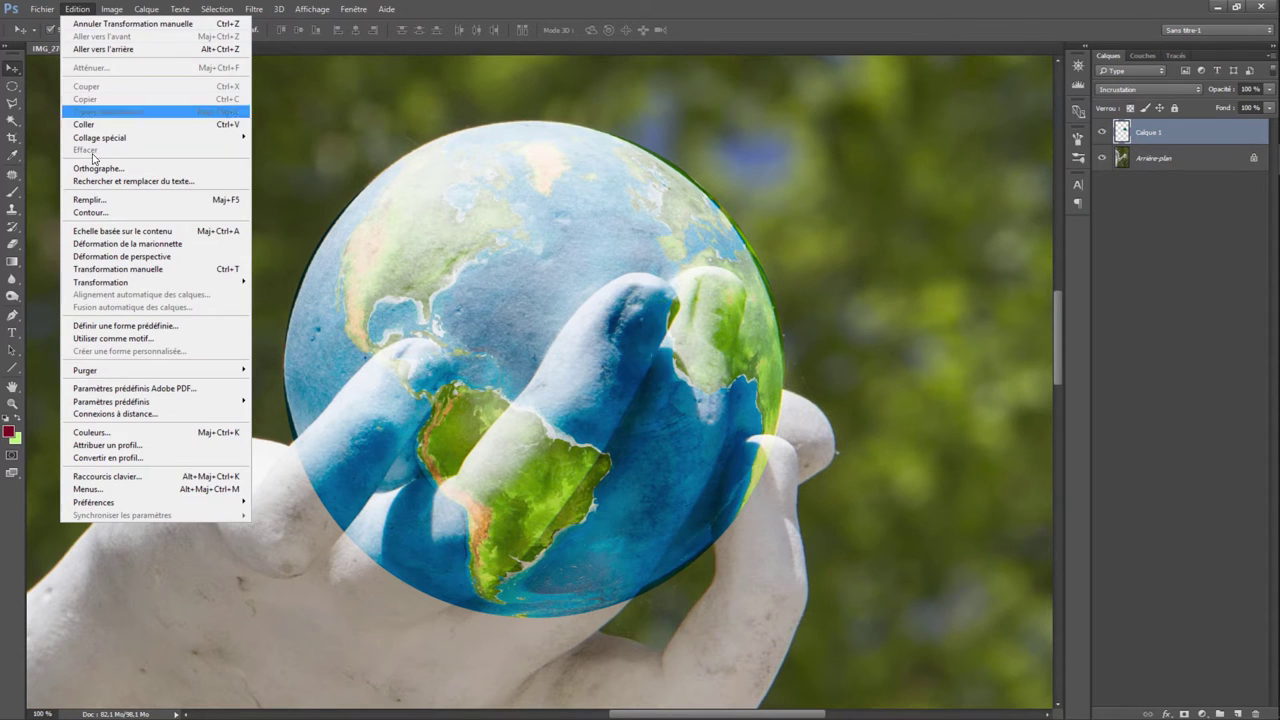
# Step: Warp the globe's corners and left edge to hug the stone ball, then commit
pyautogui.click(311, 362)
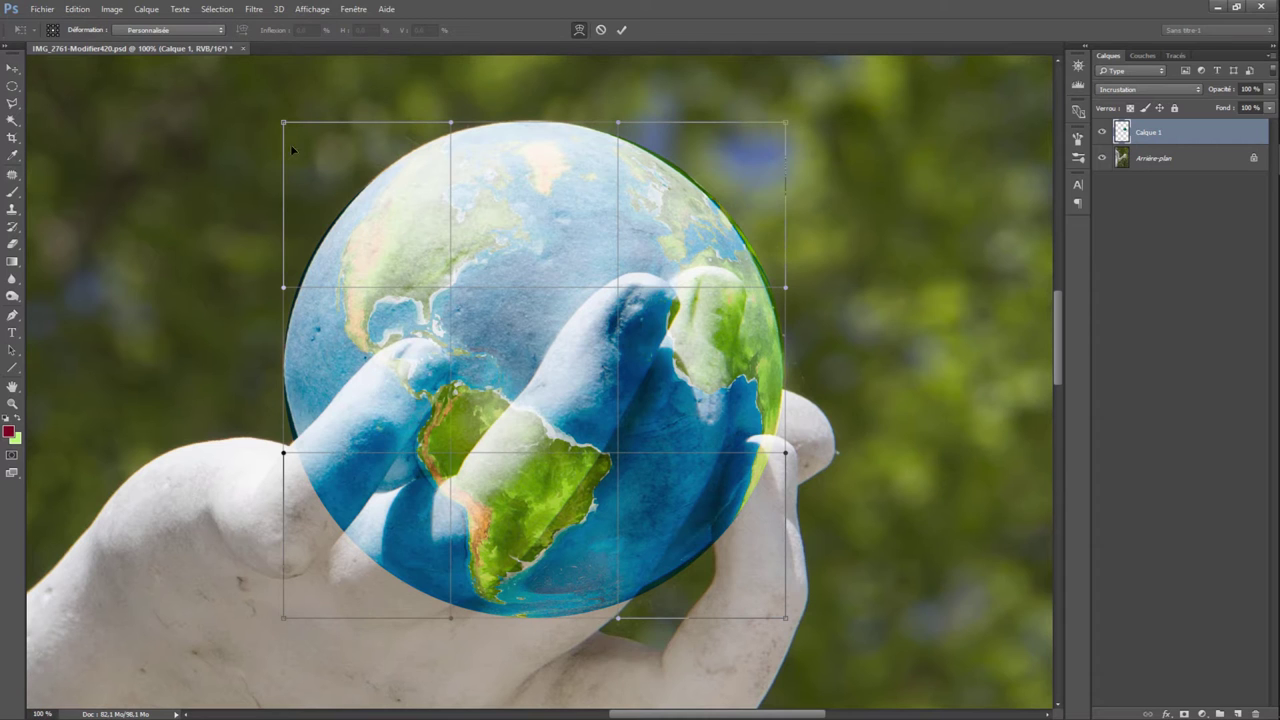
pyautogui.moveTo(286, 124)
pyautogui.mouseDown()
pyautogui.moveTo(211, 156)
pyautogui.moveTo(302, 110)
pyautogui.moveTo(293, 115)
pyautogui.mouseUp()
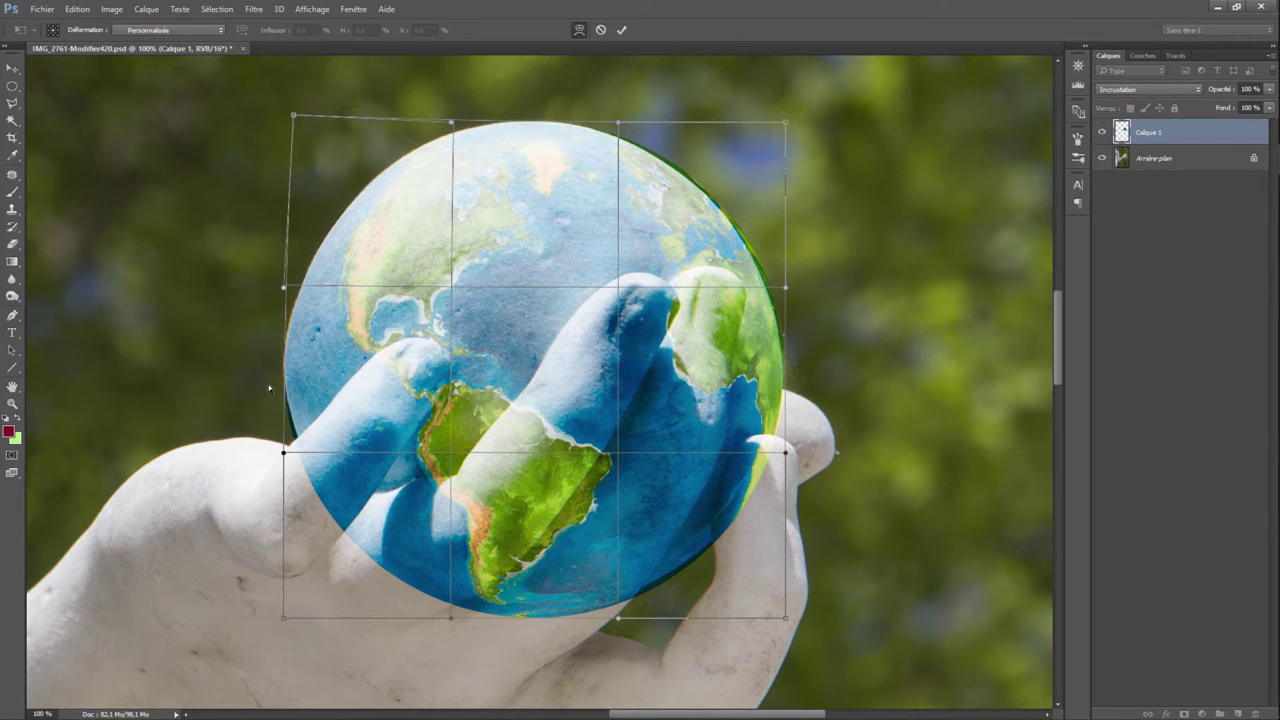
pyautogui.moveTo(289, 620); pyautogui.dragTo(301, 614)
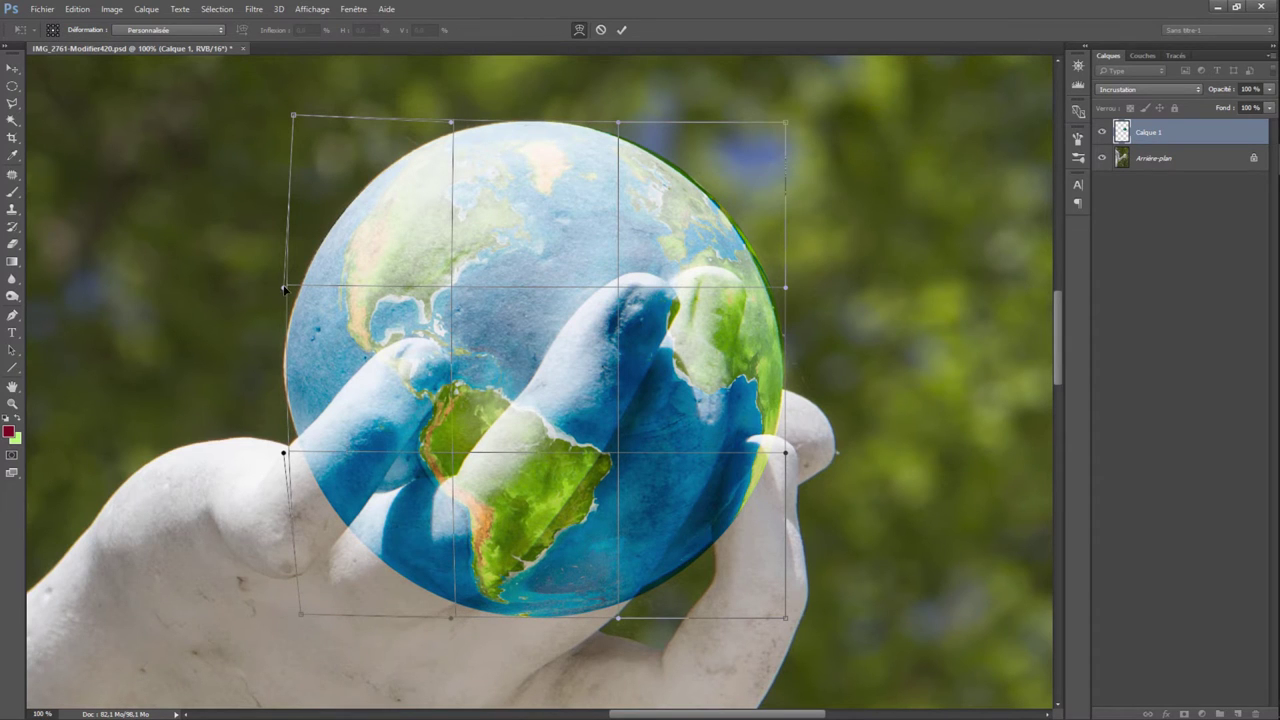
pyautogui.moveTo(283, 289); pyautogui.dragTo(279, 289)
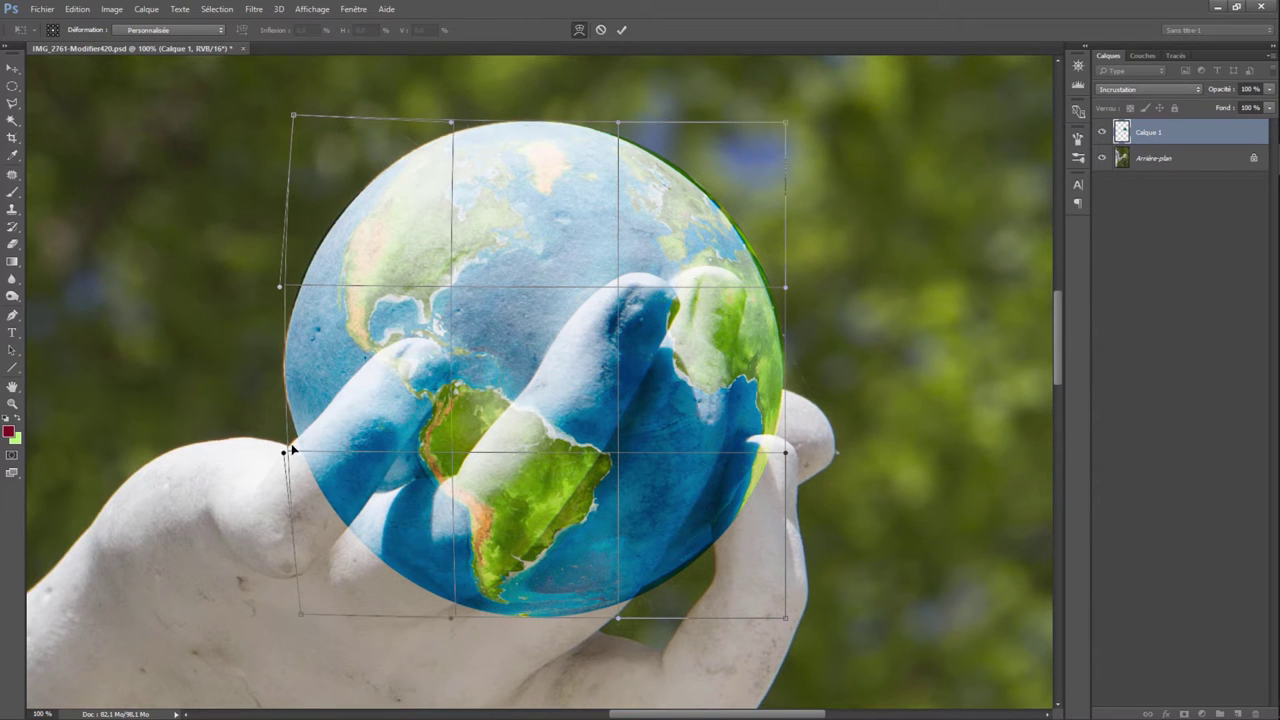
pyautogui.moveTo(283, 455); pyautogui.dragTo(278, 451)
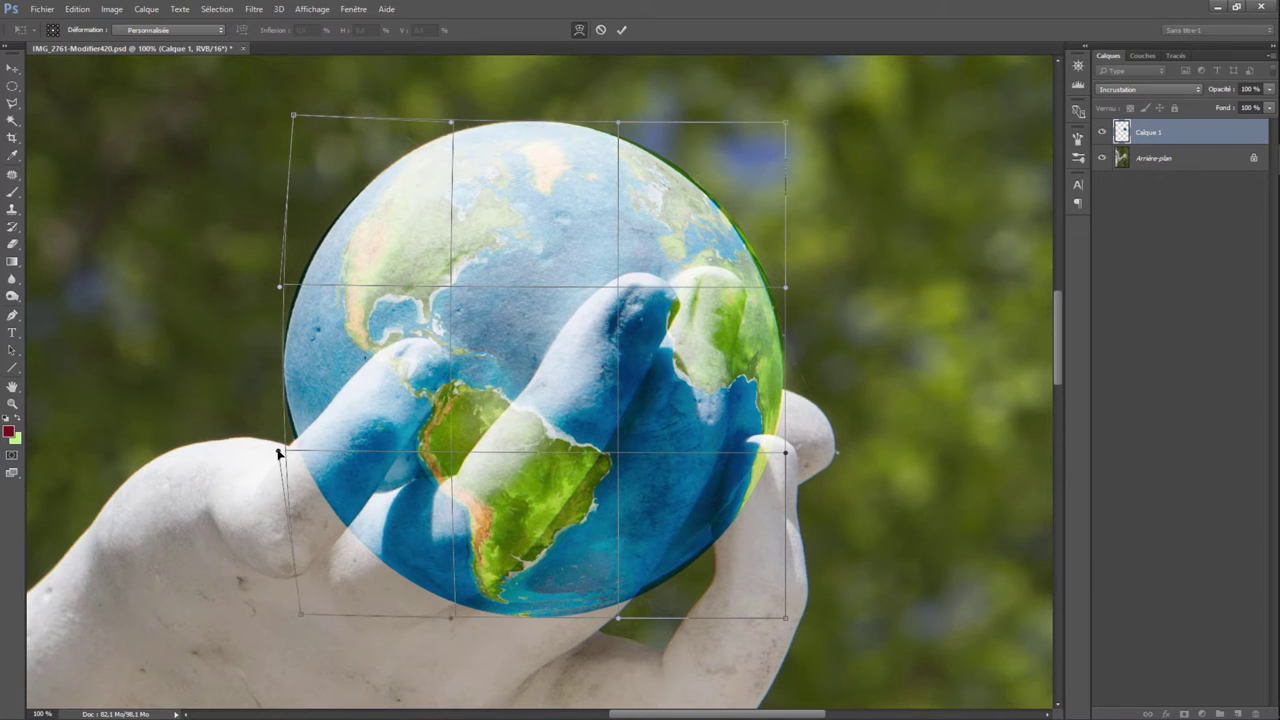
pyautogui.moveTo(302, 618); pyautogui.dragTo(309, 604)
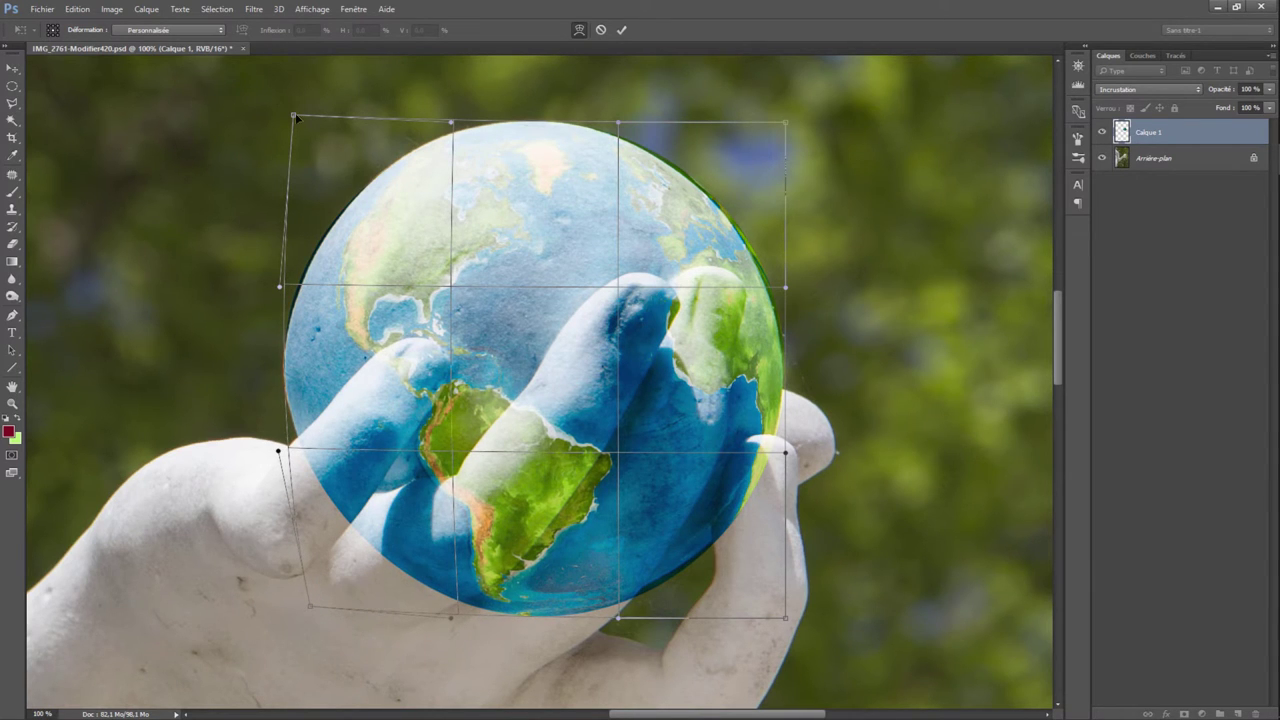
pyautogui.moveTo(295, 117); pyautogui.dragTo(305, 113)
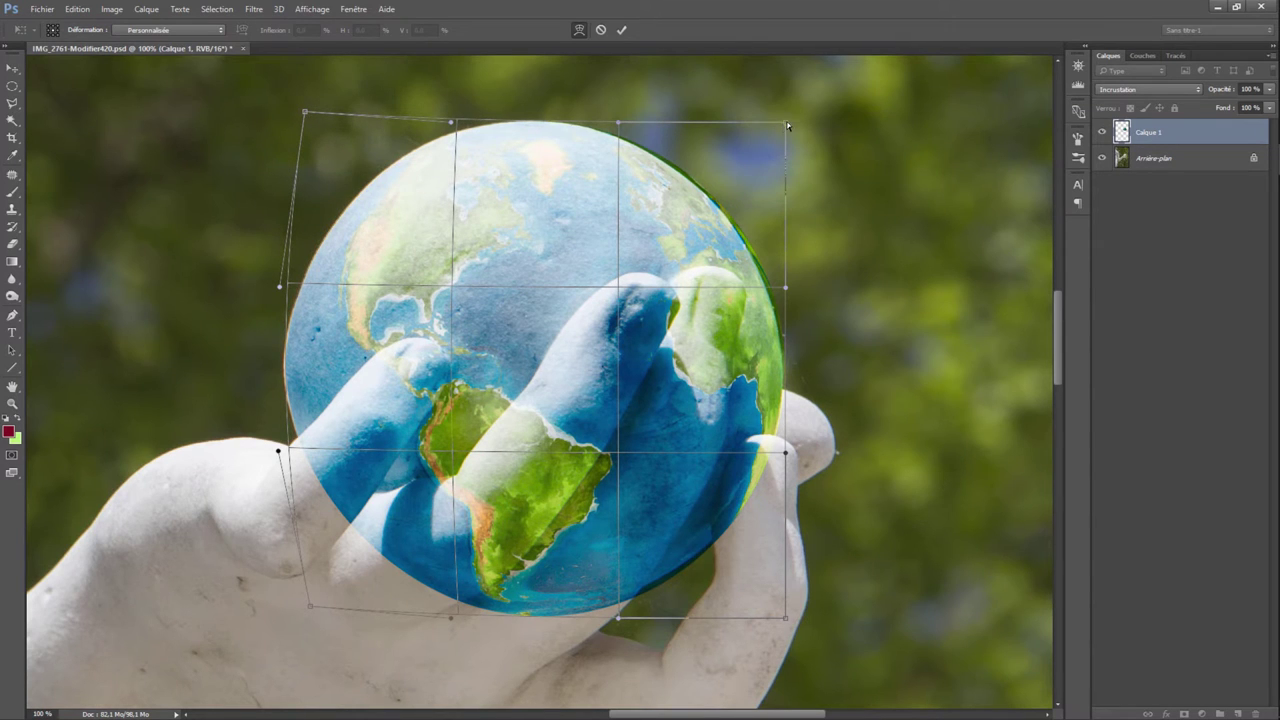
pyautogui.moveTo(787, 126); pyautogui.dragTo(775, 130)
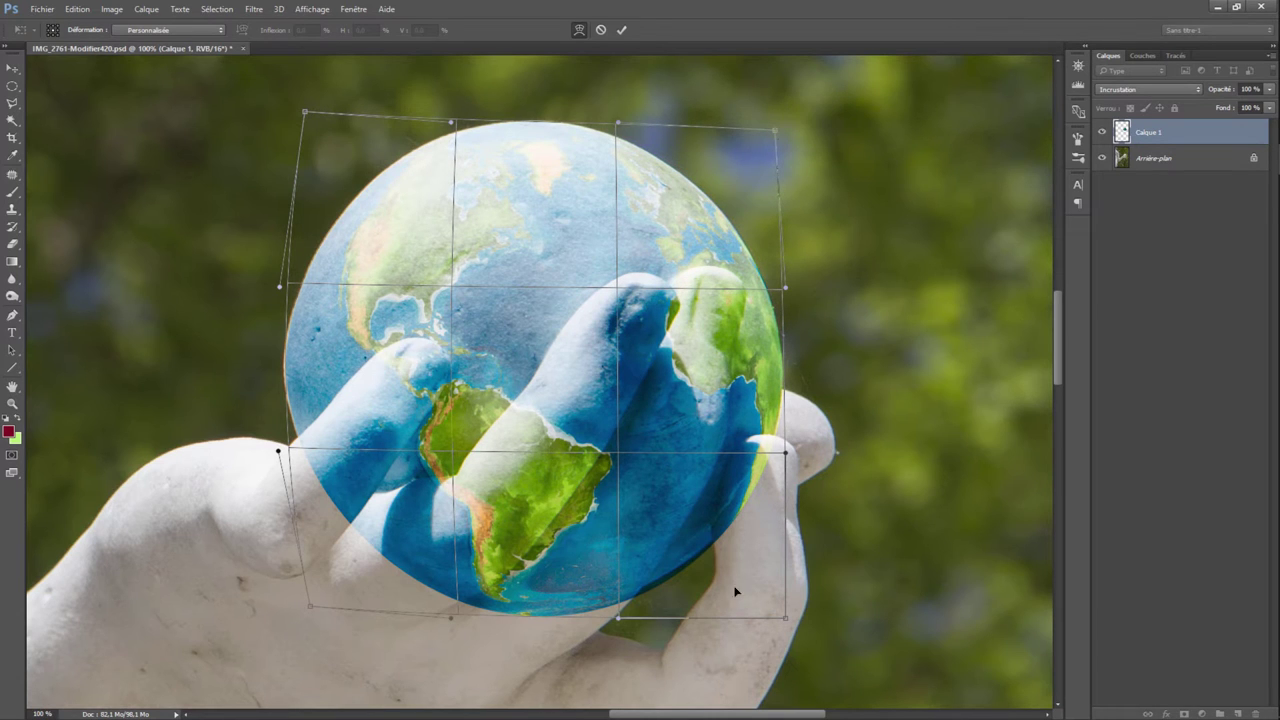
pyautogui.moveTo(783, 618); pyautogui.dragTo(802, 590)
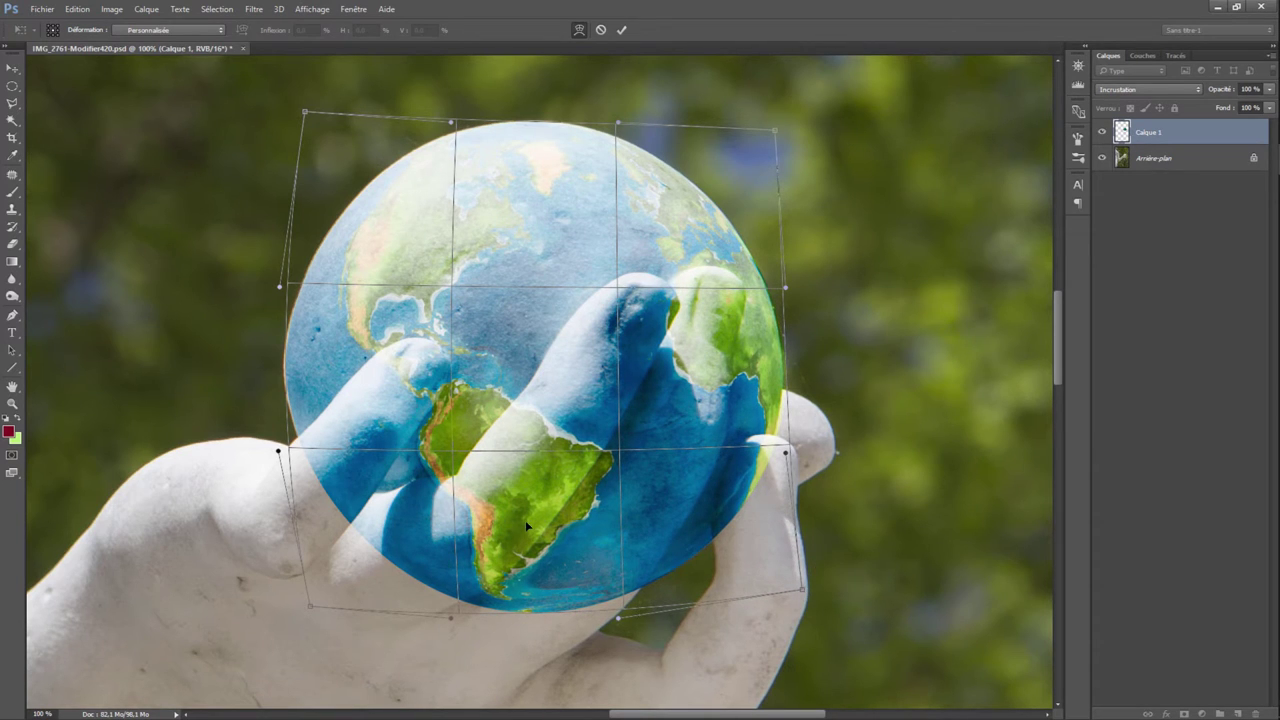
pyautogui.press('Return')
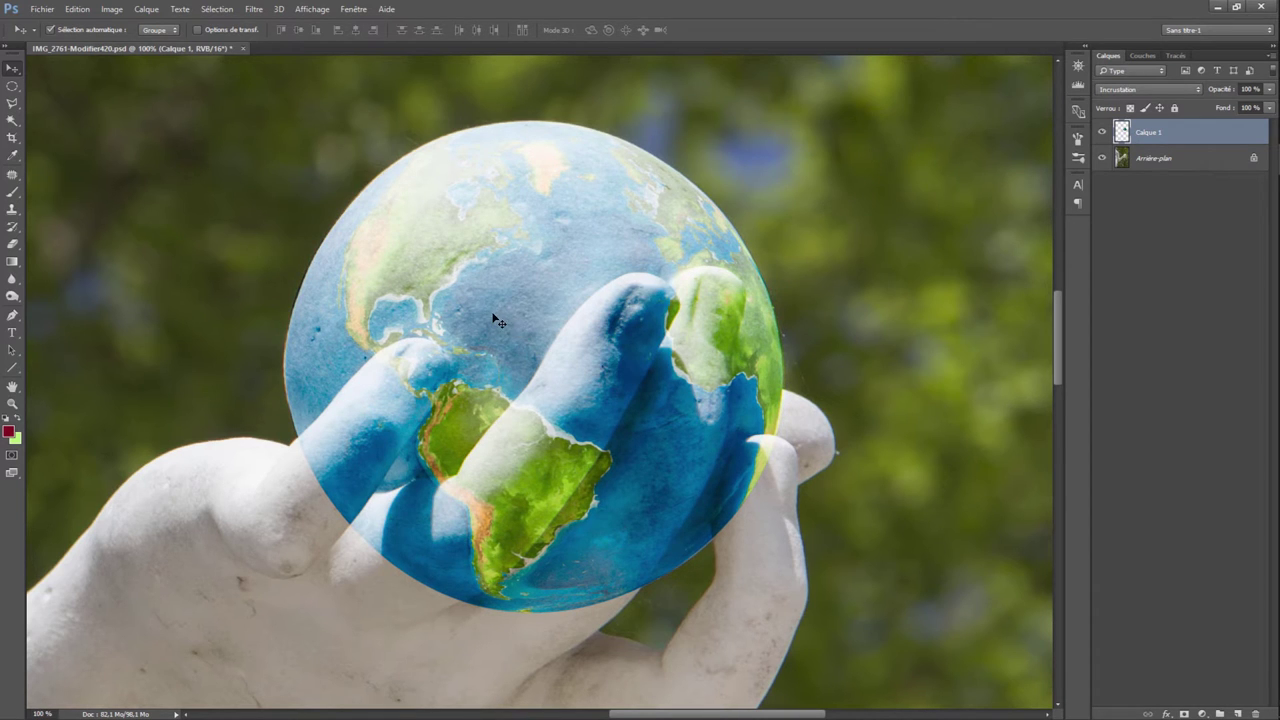
# Step: Hide Calque 1, set up the Quick Selection brush, and make Arrière-plan active
pyautogui.click(1102, 132)
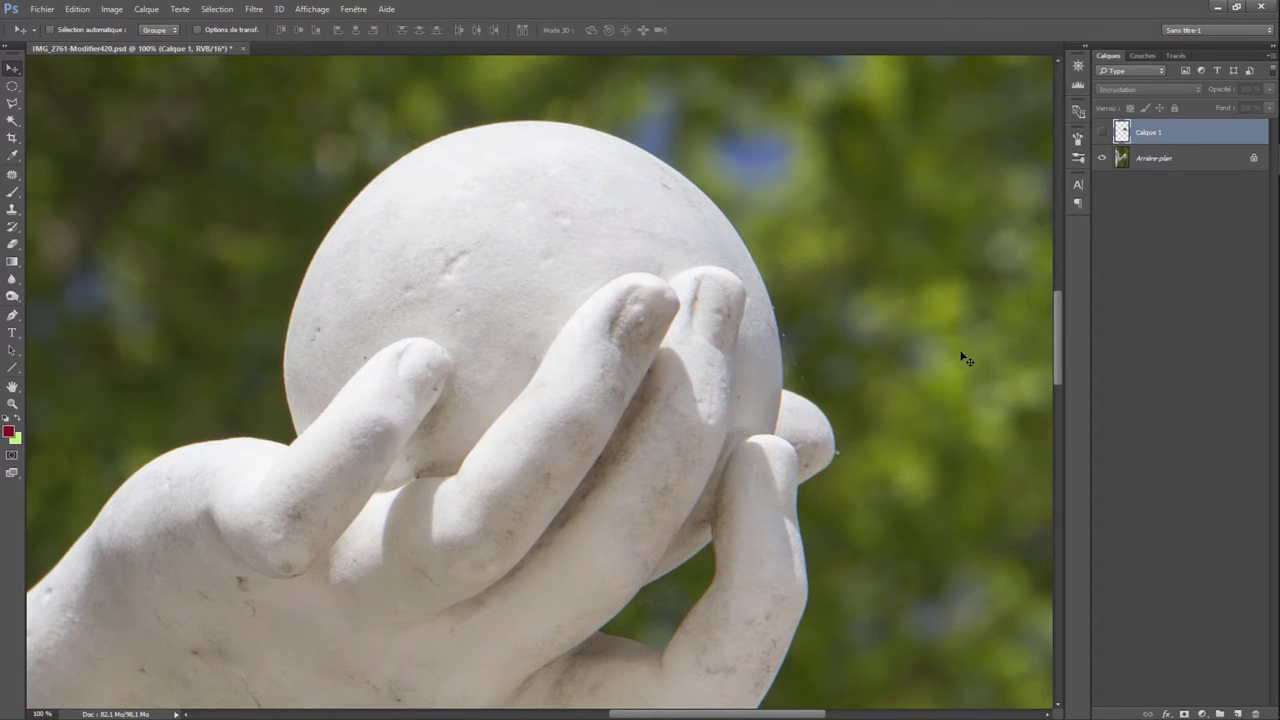
pyautogui.hotkey('ctrl', '-')
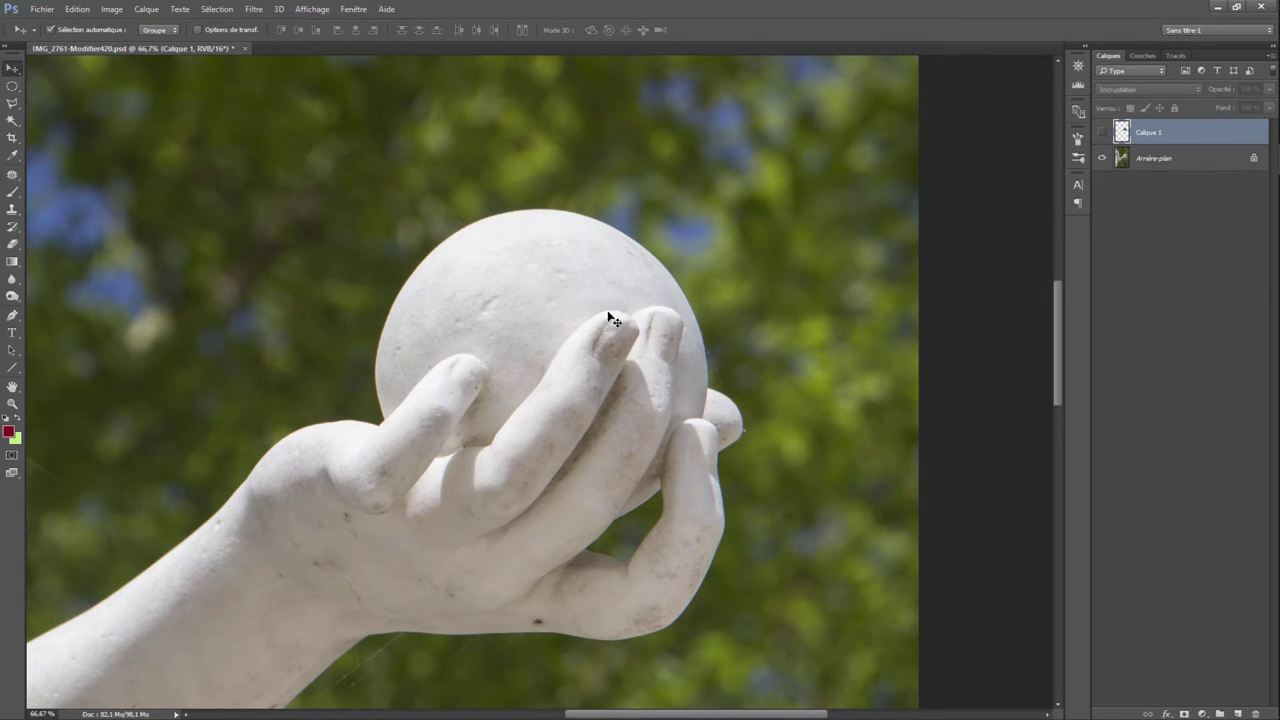
pyautogui.click(12, 120)
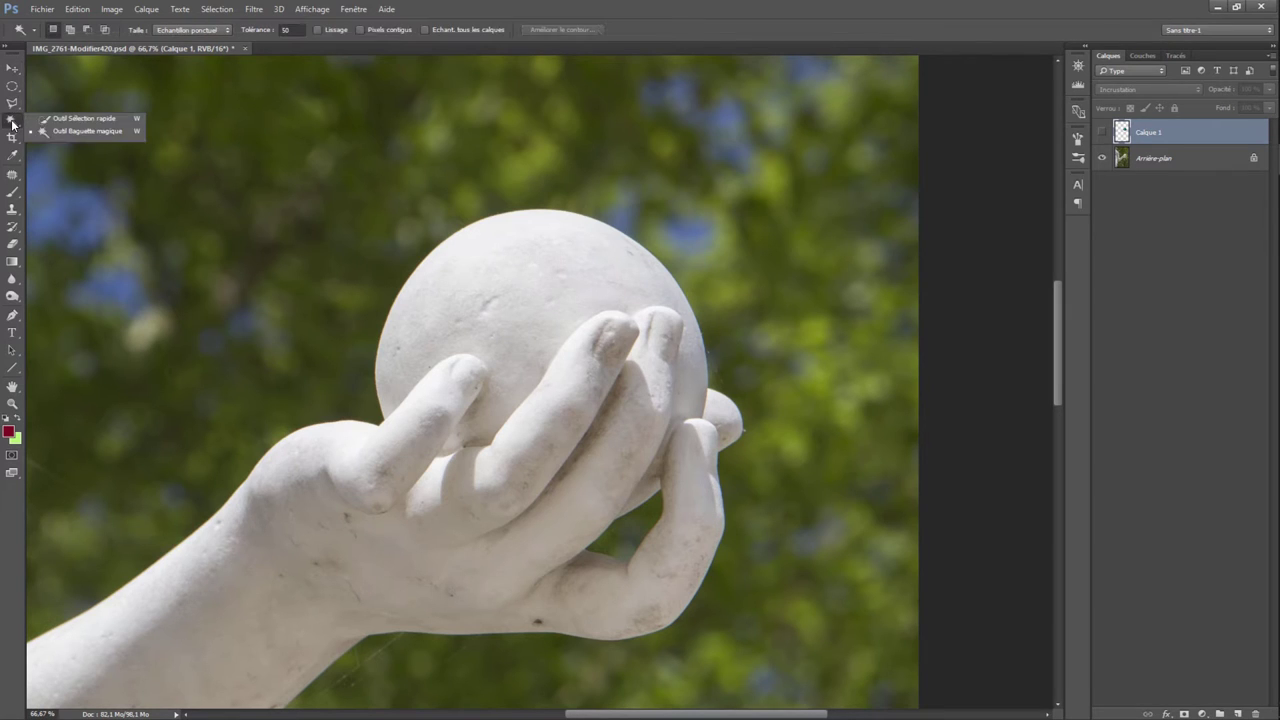
pyautogui.click(62, 120)
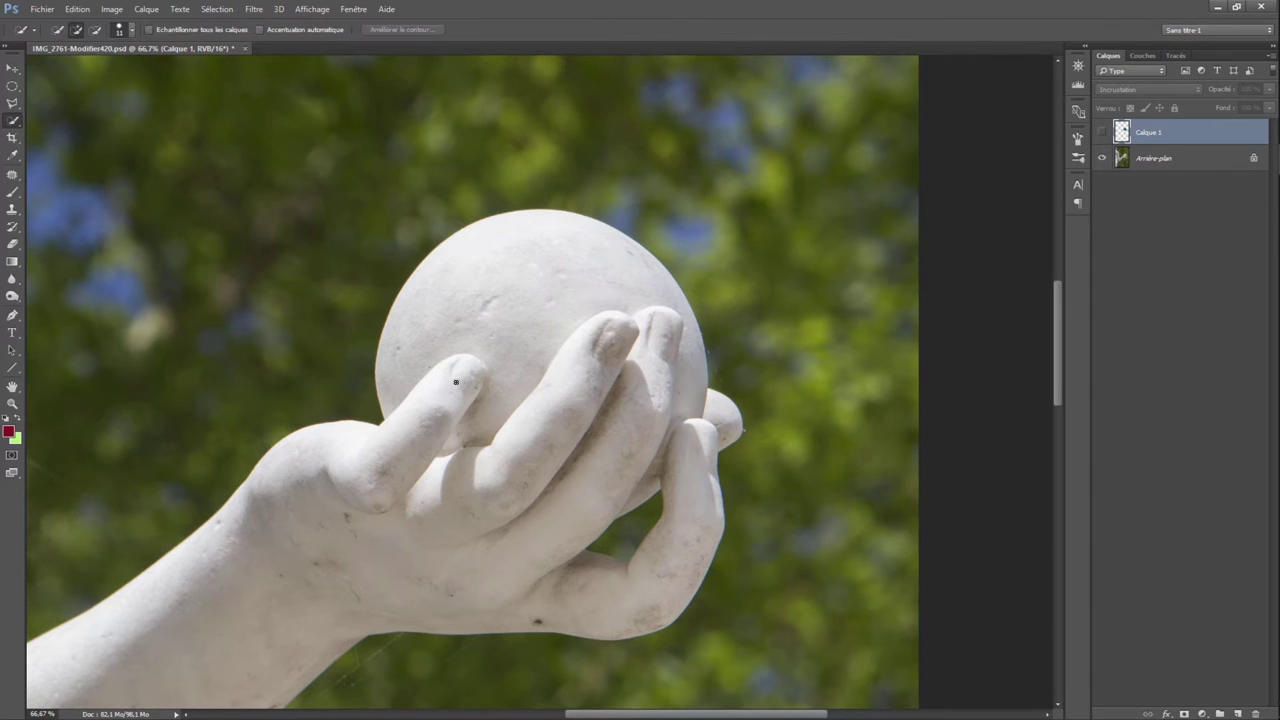
pyautogui.click(131, 33)
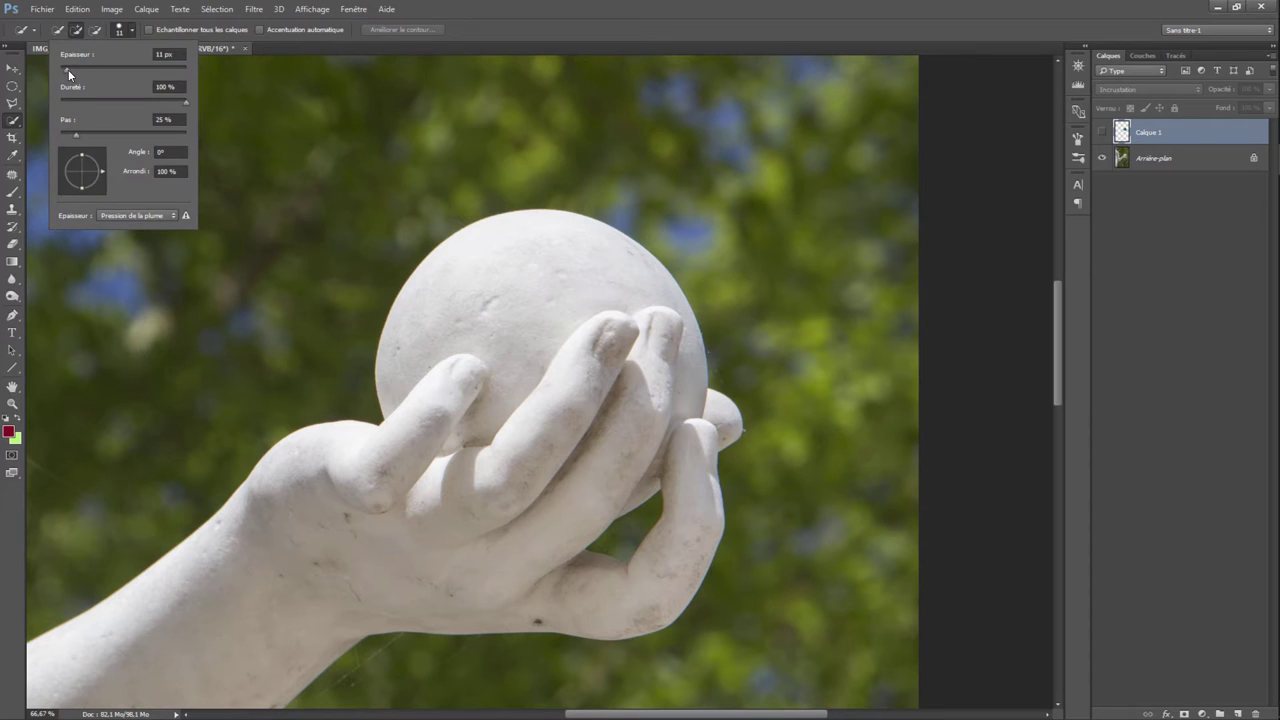
pyautogui.moveTo(68, 69); pyautogui.dragTo(81, 70)
pyautogui.click(481, 375)
pyautogui.moveTo(466, 371)
pyautogui.mouseDown()
pyautogui.moveTo(321, 471)
pyautogui.moveTo(329, 457)
pyautogui.mouseUp()
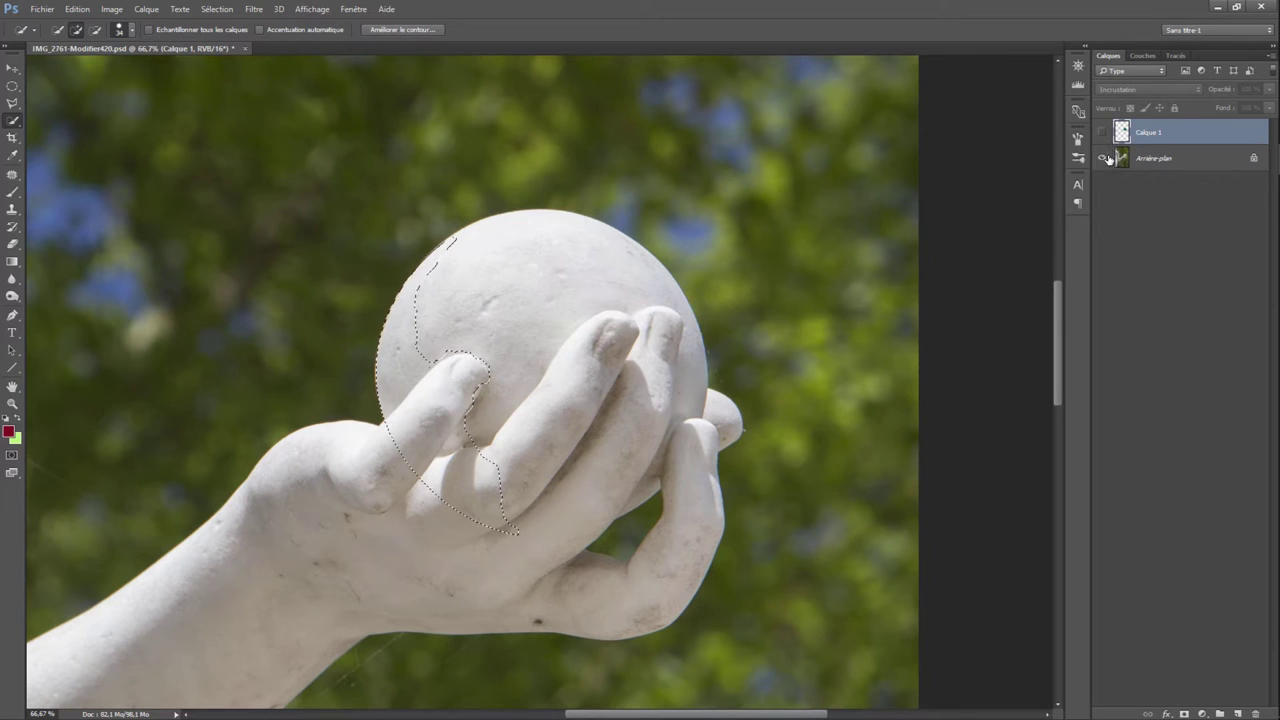
pyautogui.click(1172, 162)
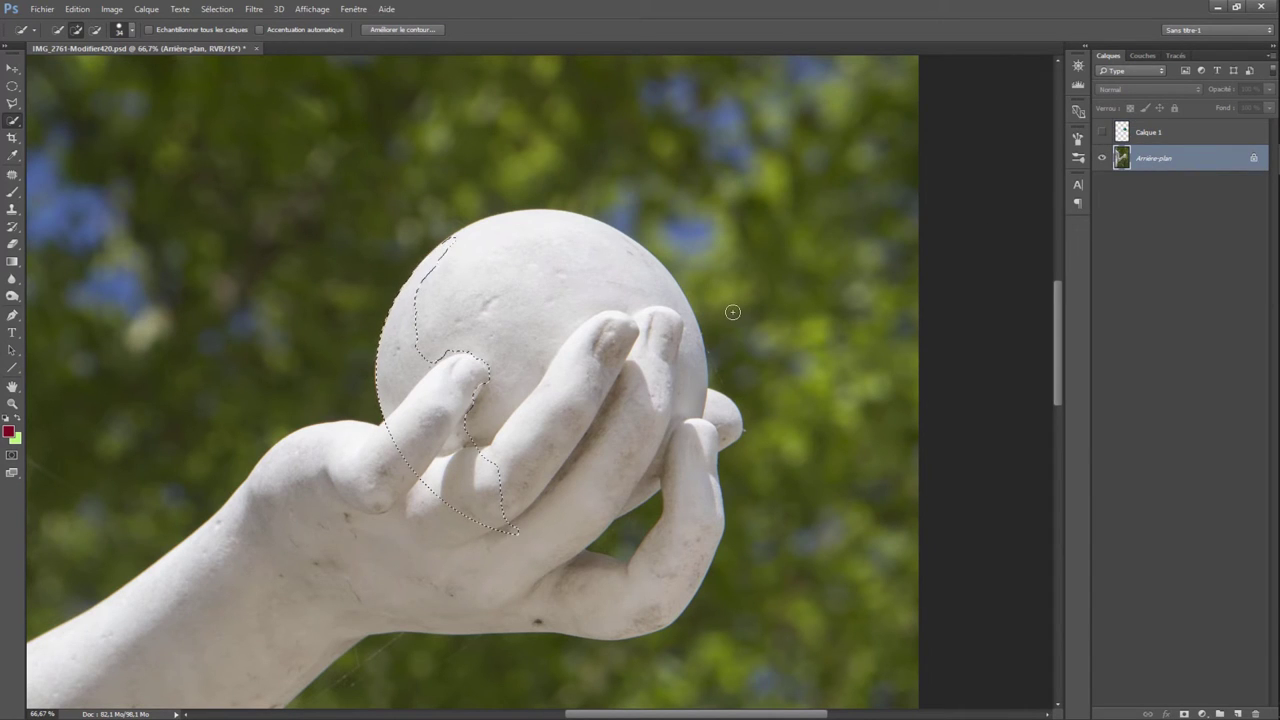
pyautogui.hotkey('ctrl', 'd')
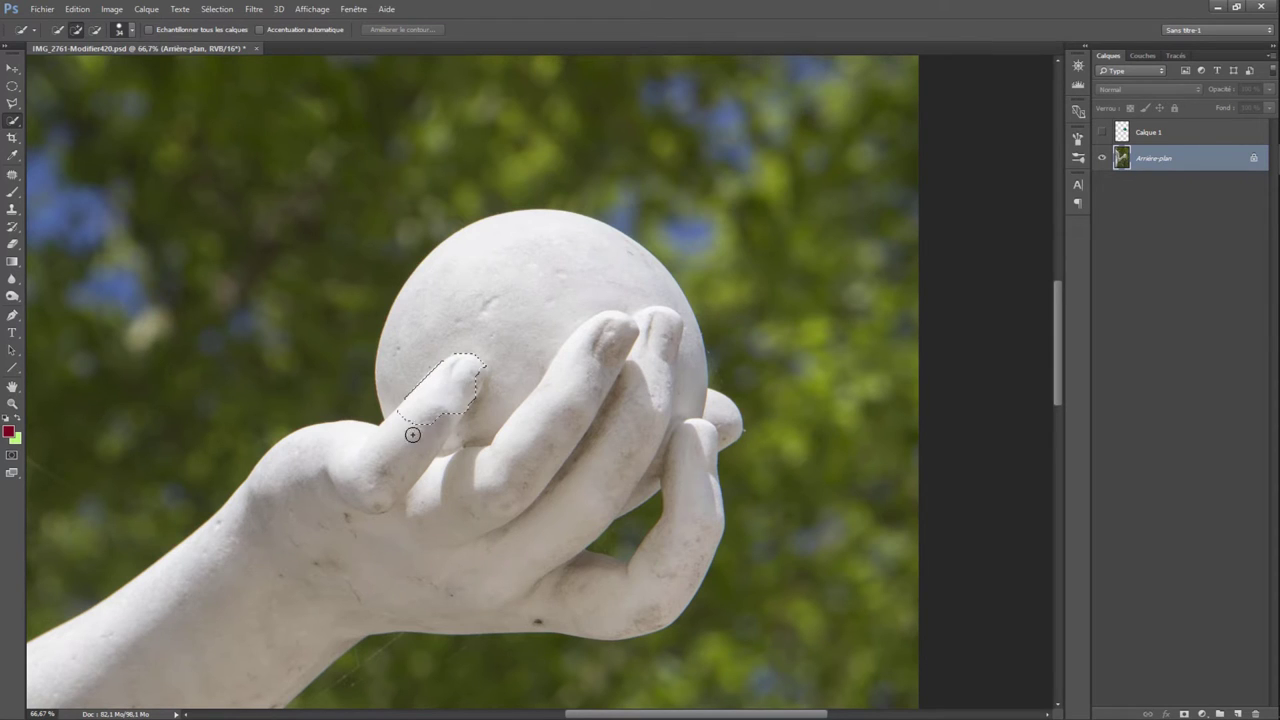
# Step: Select the statue's hand, subtracting the ball between the fingers and adding the fingertips
pyautogui.click(332, 507)
pyautogui.moveTo(422, 561); pyautogui.dragTo(483, 560)
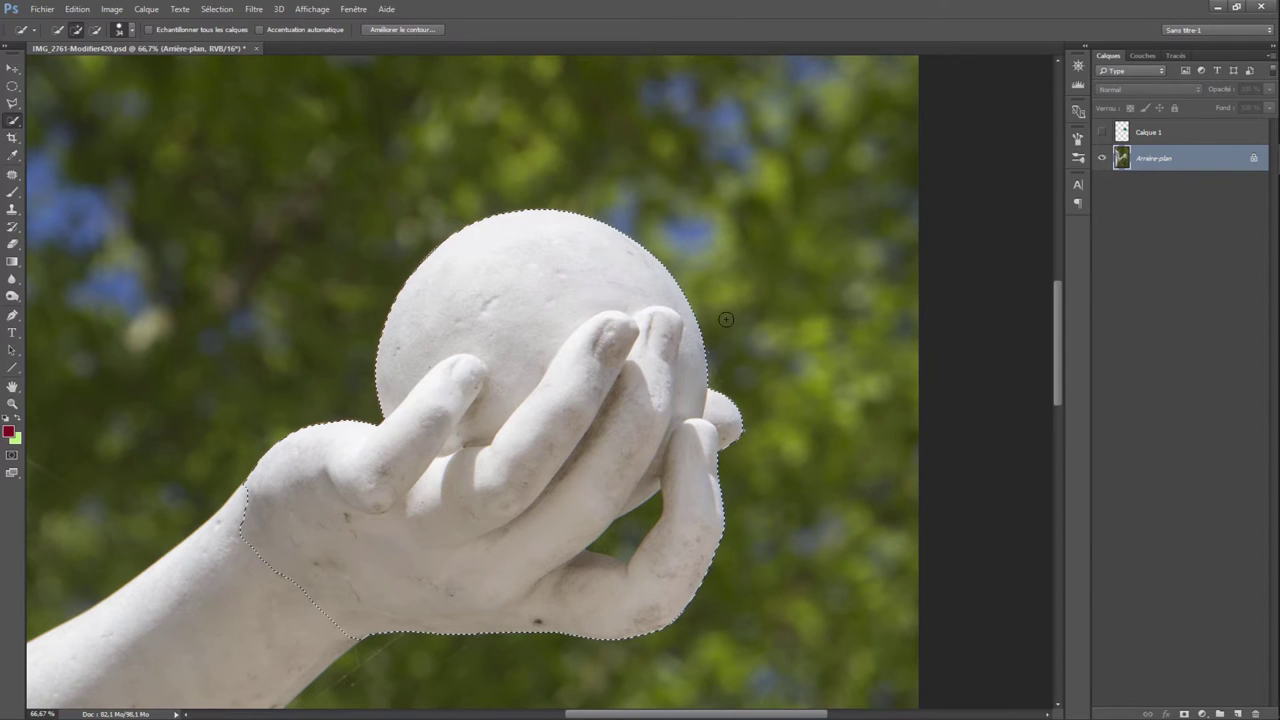
pyautogui.moveTo(457, 289); pyautogui.dragTo(423, 337)
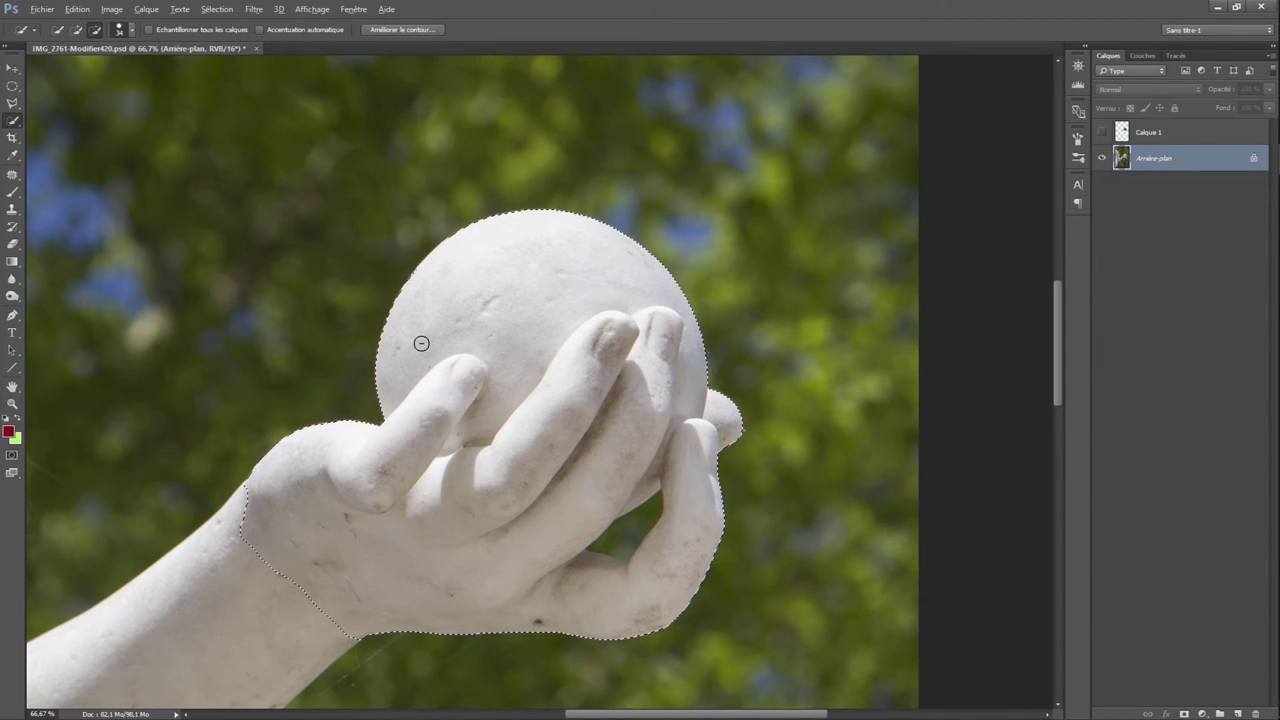
pyautogui.moveTo(557, 266); pyautogui.dragTo(443, 450)
pyautogui.moveTo(693, 339); pyautogui.dragTo(690, 400)
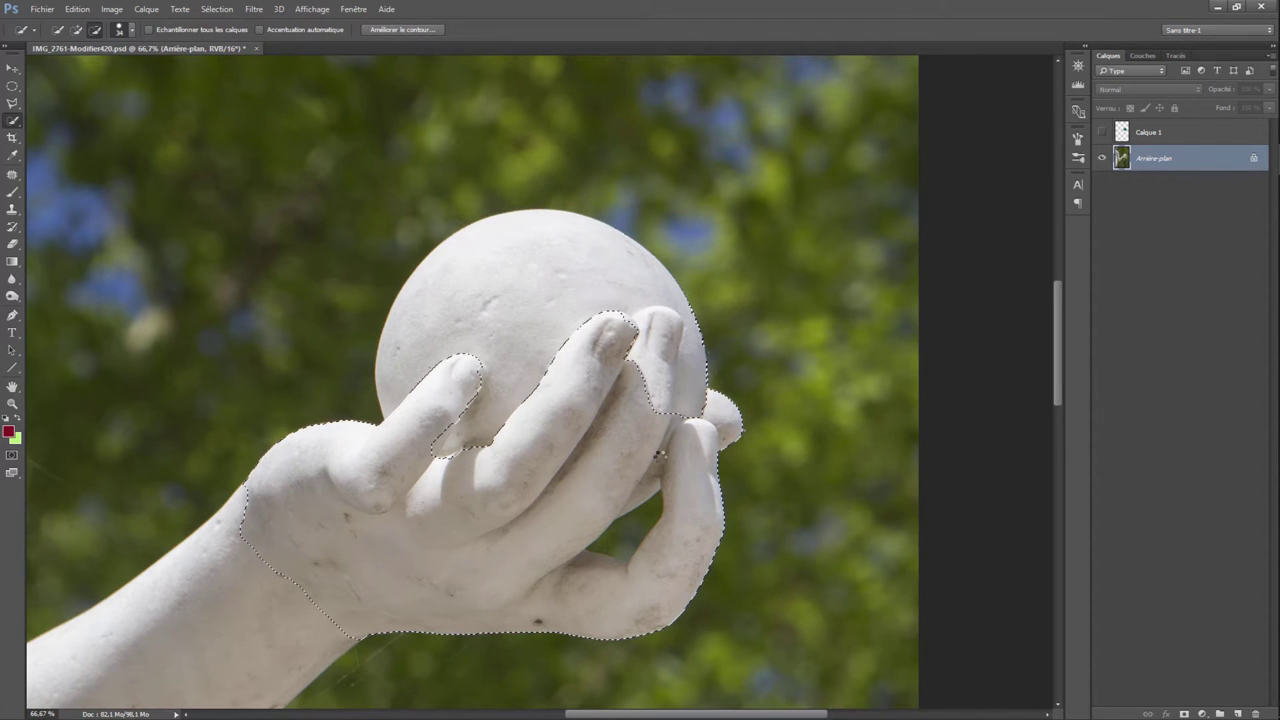
pyautogui.moveTo(667, 445)
pyautogui.mouseDown()
pyautogui.moveTo(650, 490)
pyautogui.moveTo(610, 530)
pyautogui.mouseUp()
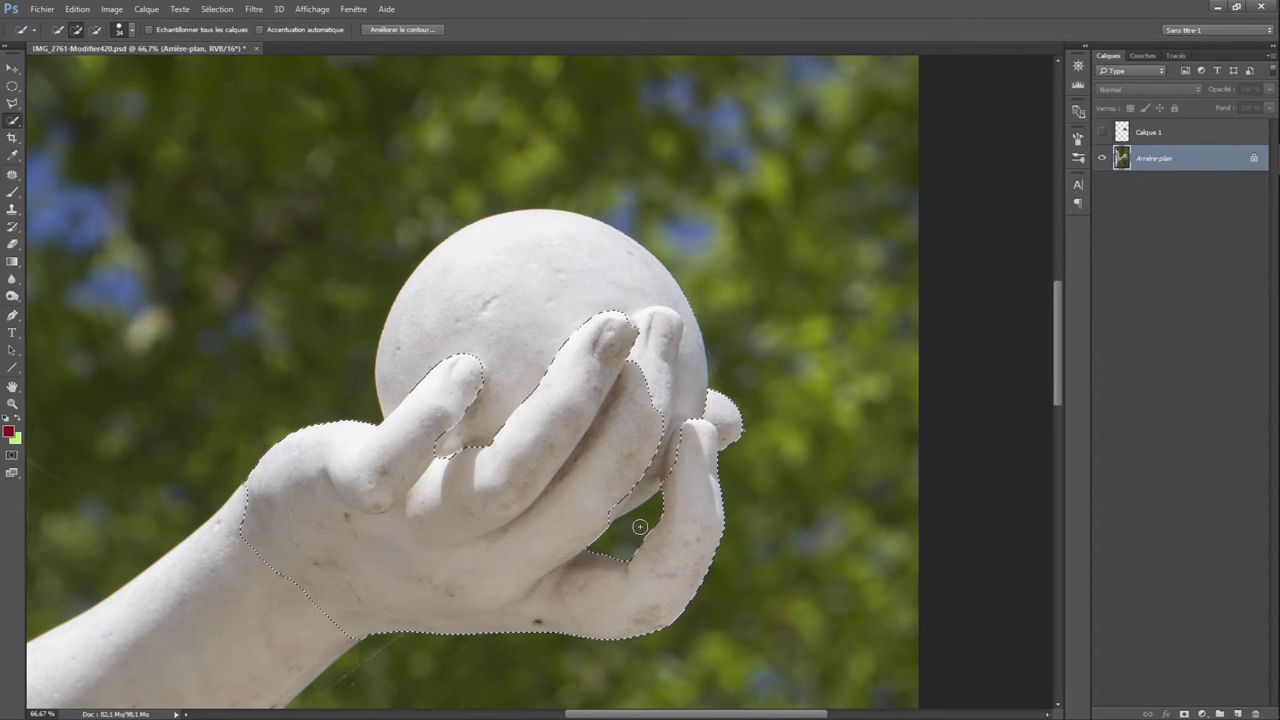
pyautogui.moveTo(690, 434); pyautogui.dragTo(727, 437)
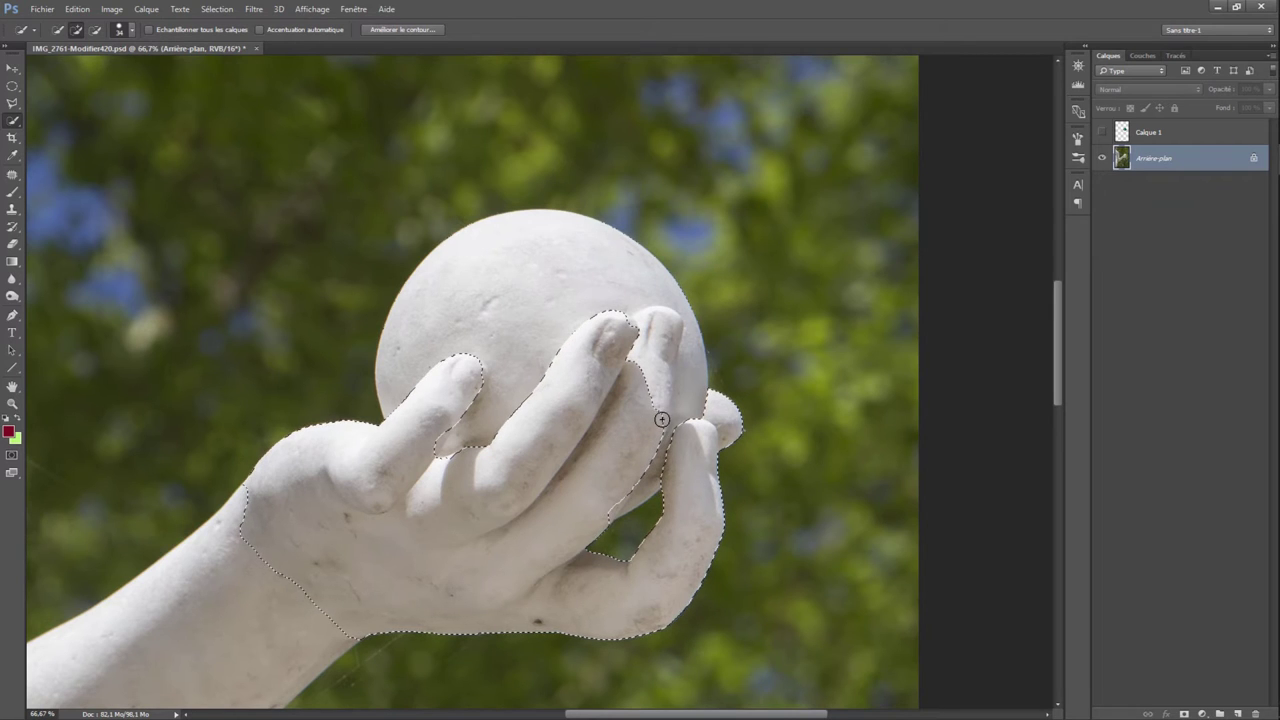
pyautogui.moveTo(660, 403); pyautogui.dragTo(660, 363)
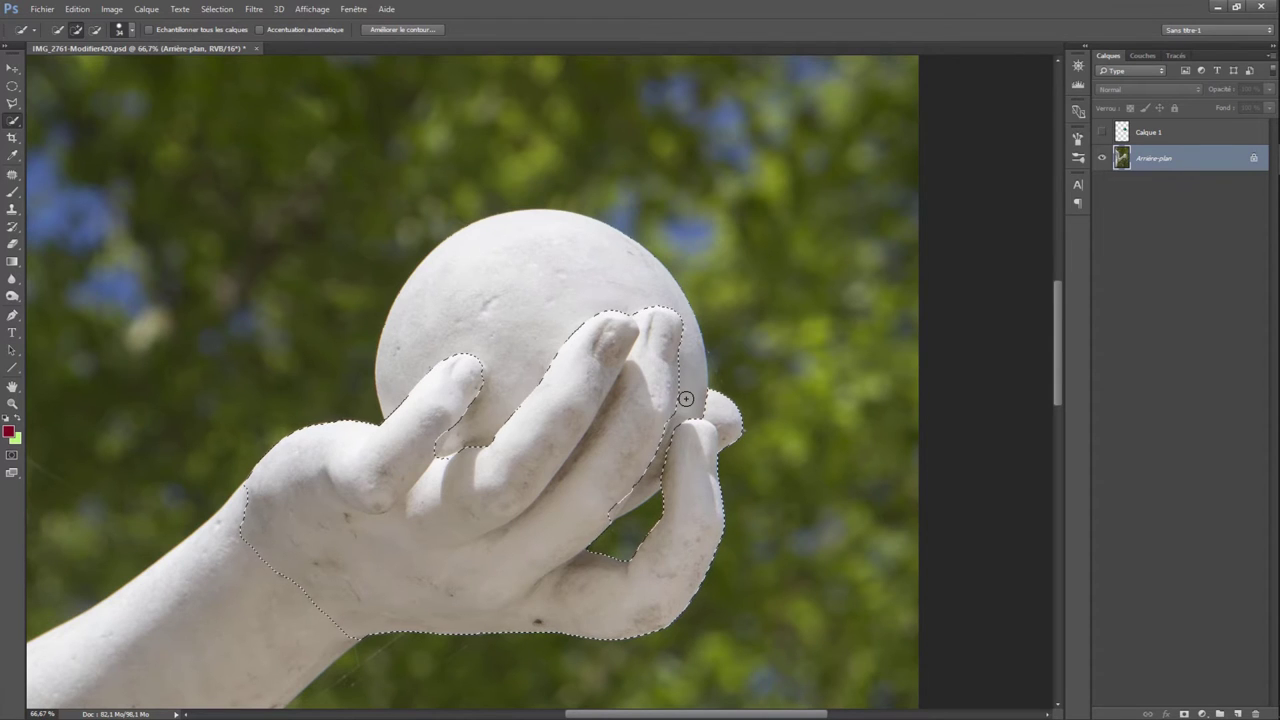
# Step: Show and activate Calque 1, then add a layer mask from the hand selection
pyautogui.press('alt')
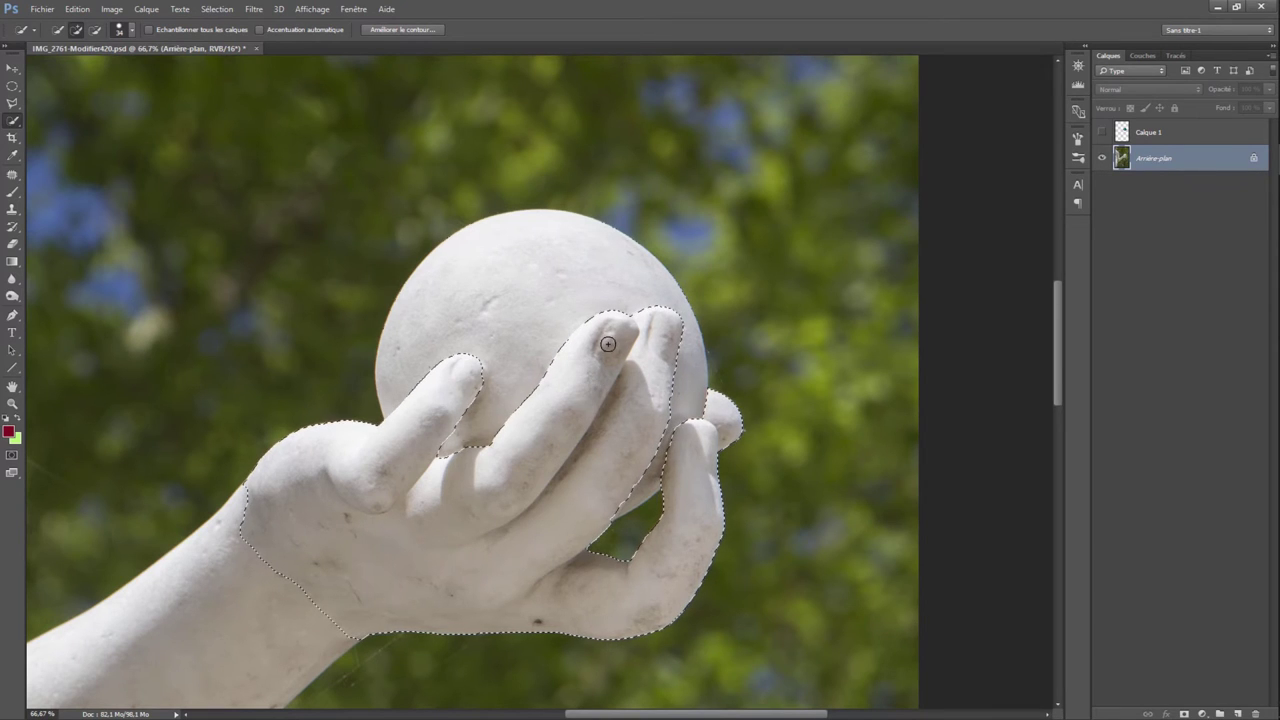
pyautogui.click(1102, 132)
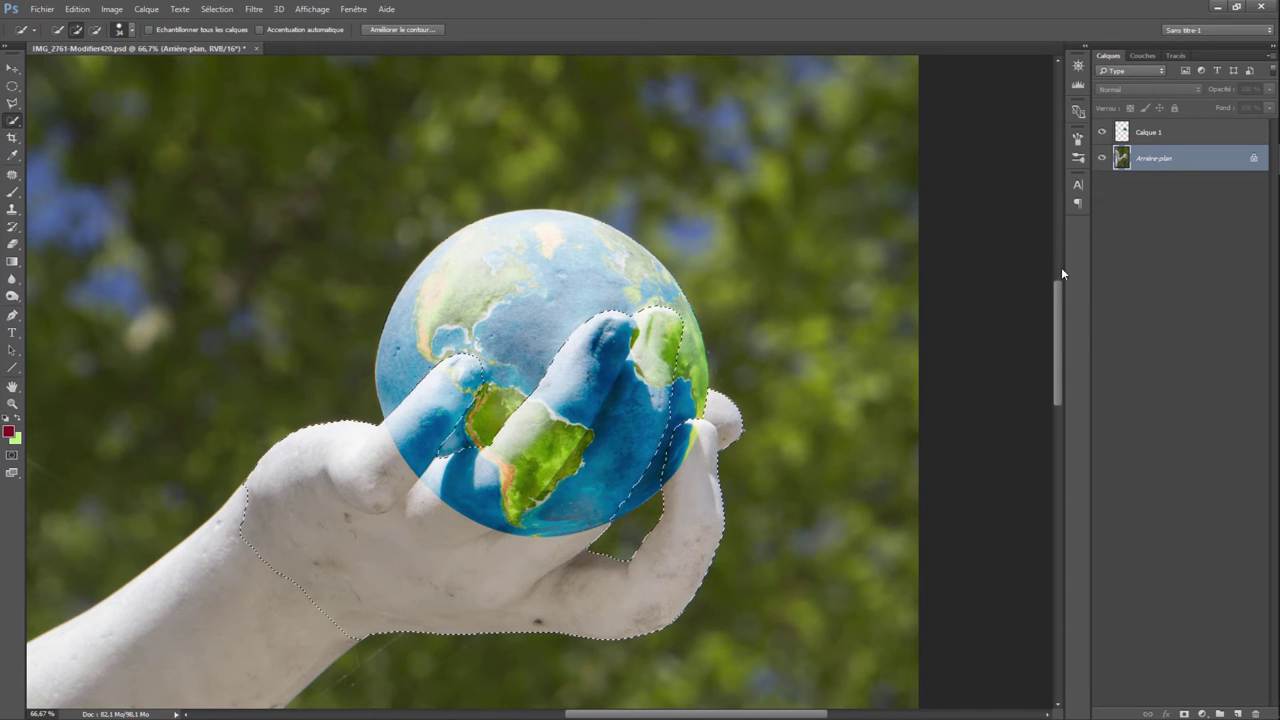
pyautogui.click(1155, 135)
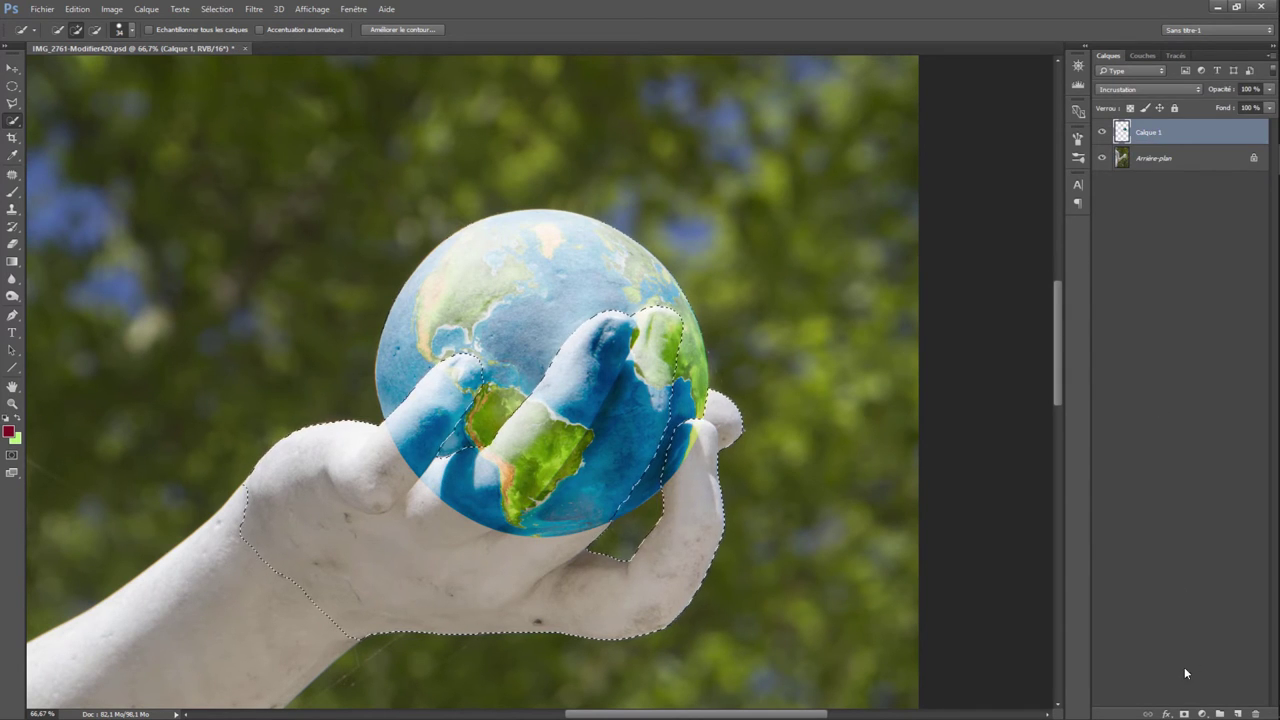
pyautogui.click(1184, 714)
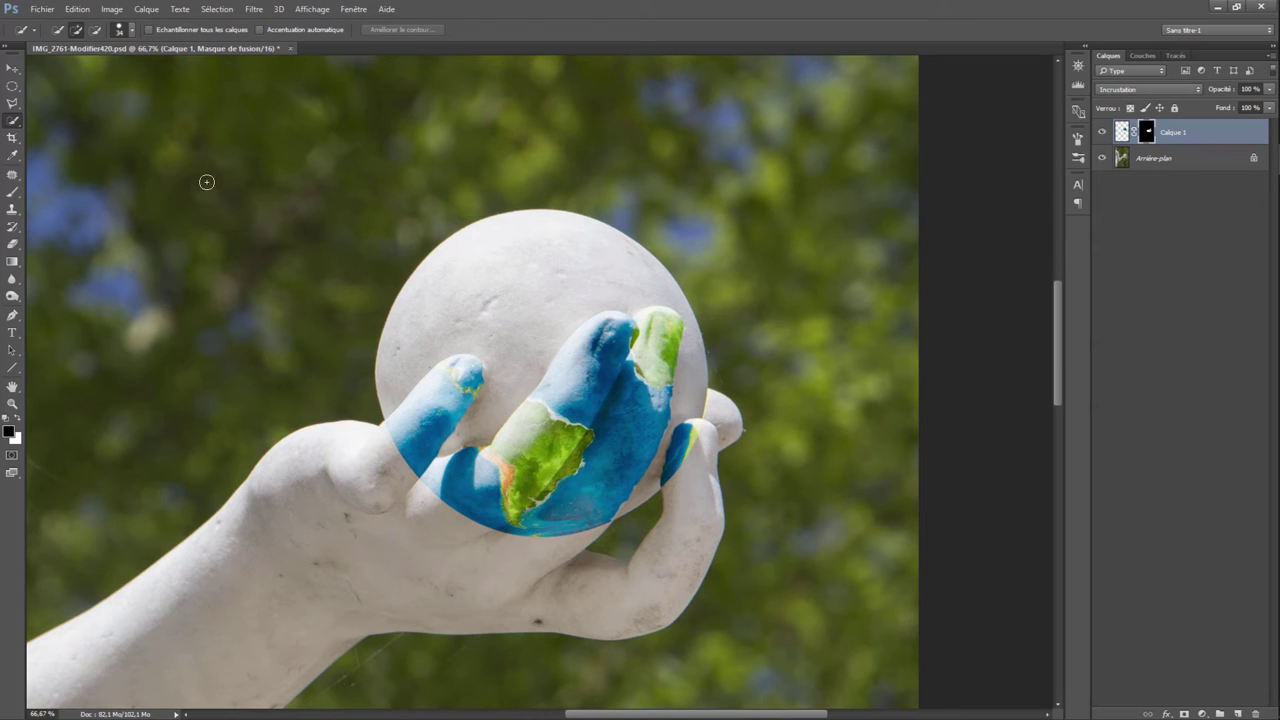
# Step: Invert the globe's layer mask with Image > Réglages > Négatif, then zoom to 100%
pyautogui.click(112, 9)
pyautogui.moveTo(125, 43)
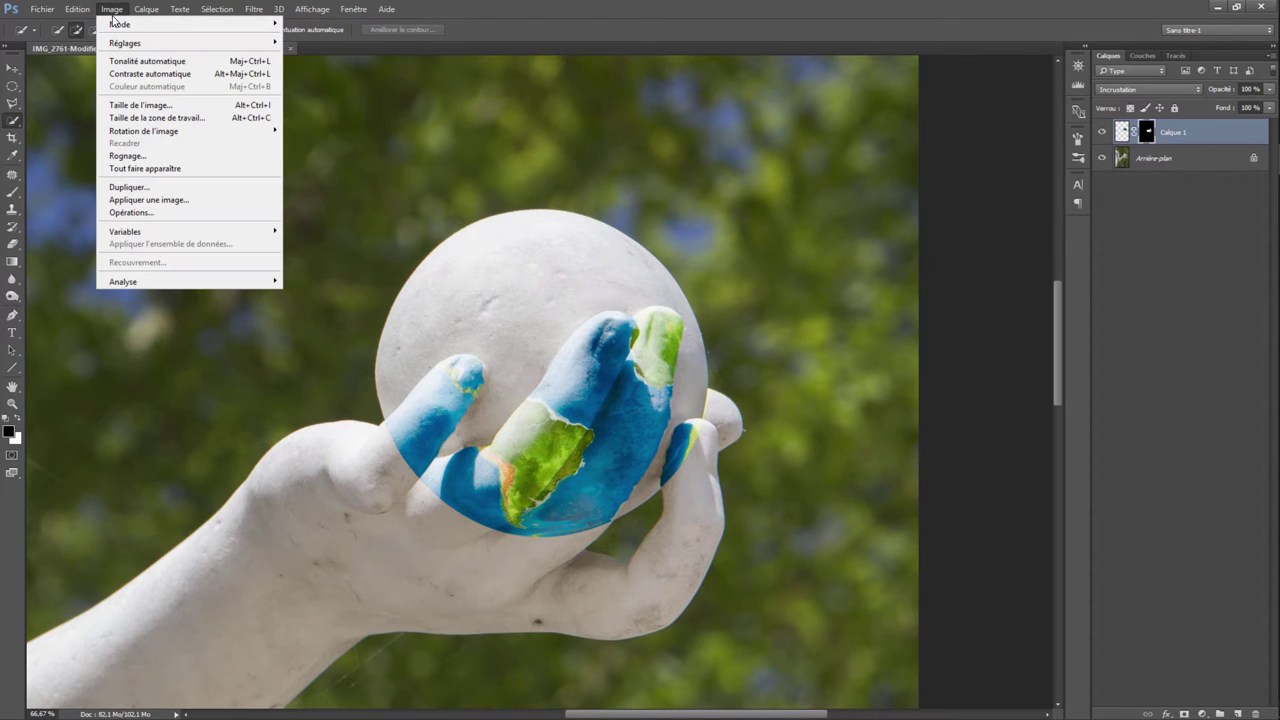
pyautogui.click(308, 193)
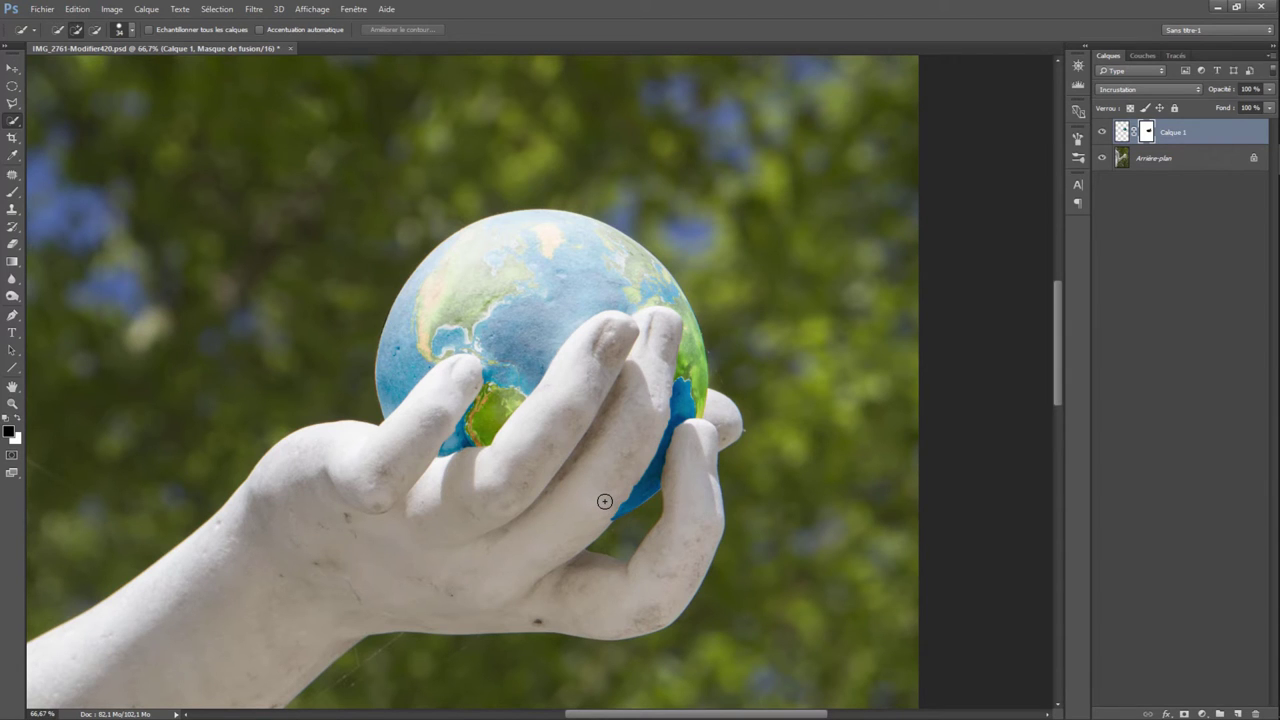
pyautogui.hotkey('ctrl', '+')
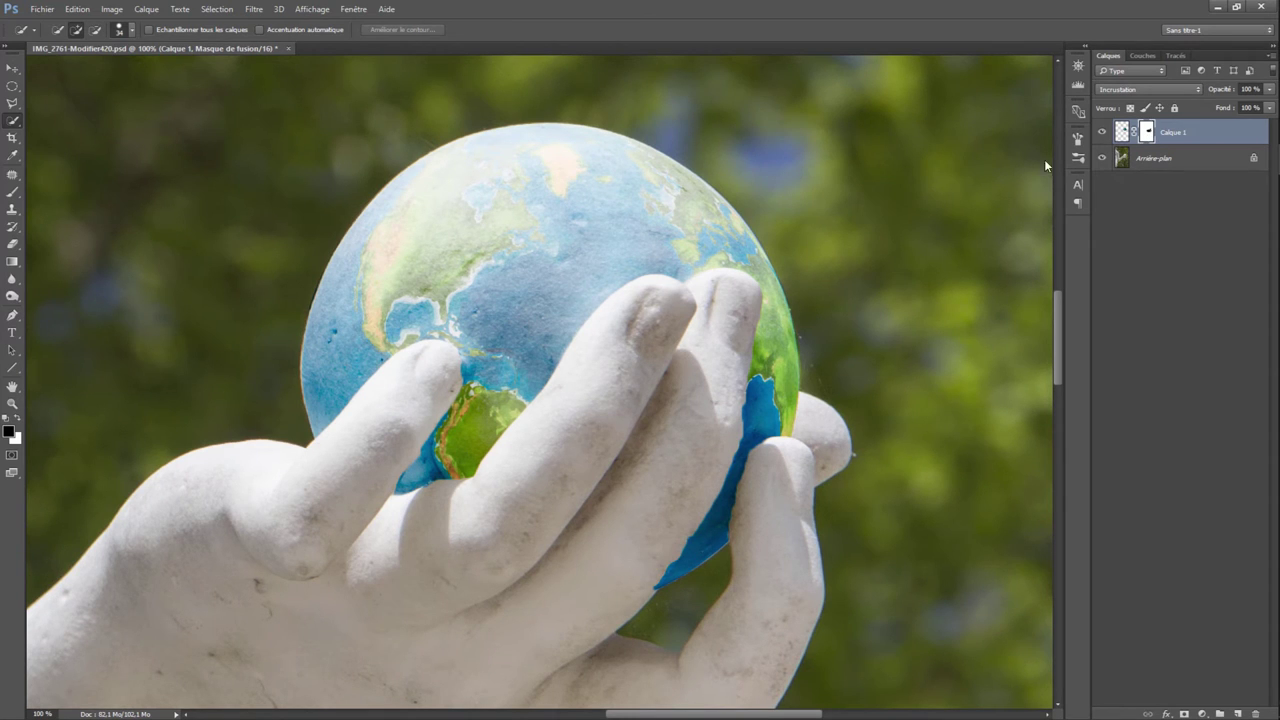
# Step: Brush black on Calque 1's mask along the finger edges, then zoom out to 25%
pyautogui.click(12, 191)
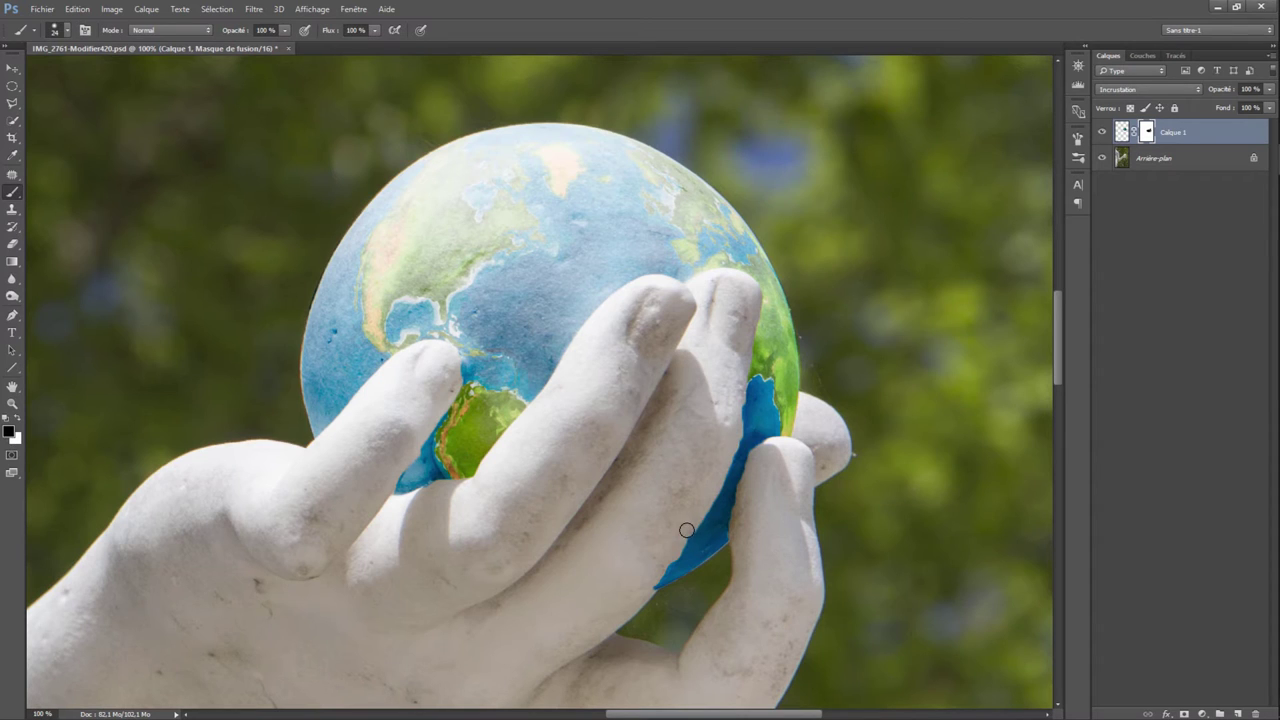
pyautogui.moveTo(678, 548); pyautogui.dragTo(647, 589)
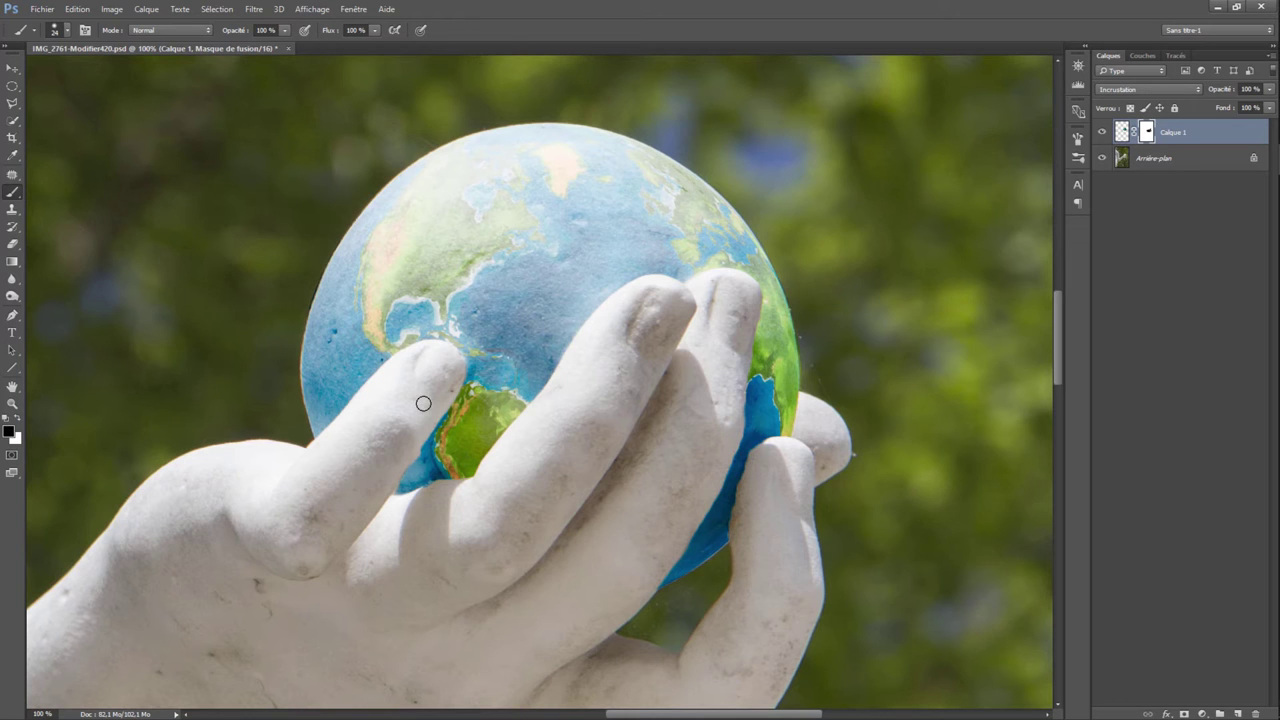
pyautogui.hotkey('ctrl', '-')
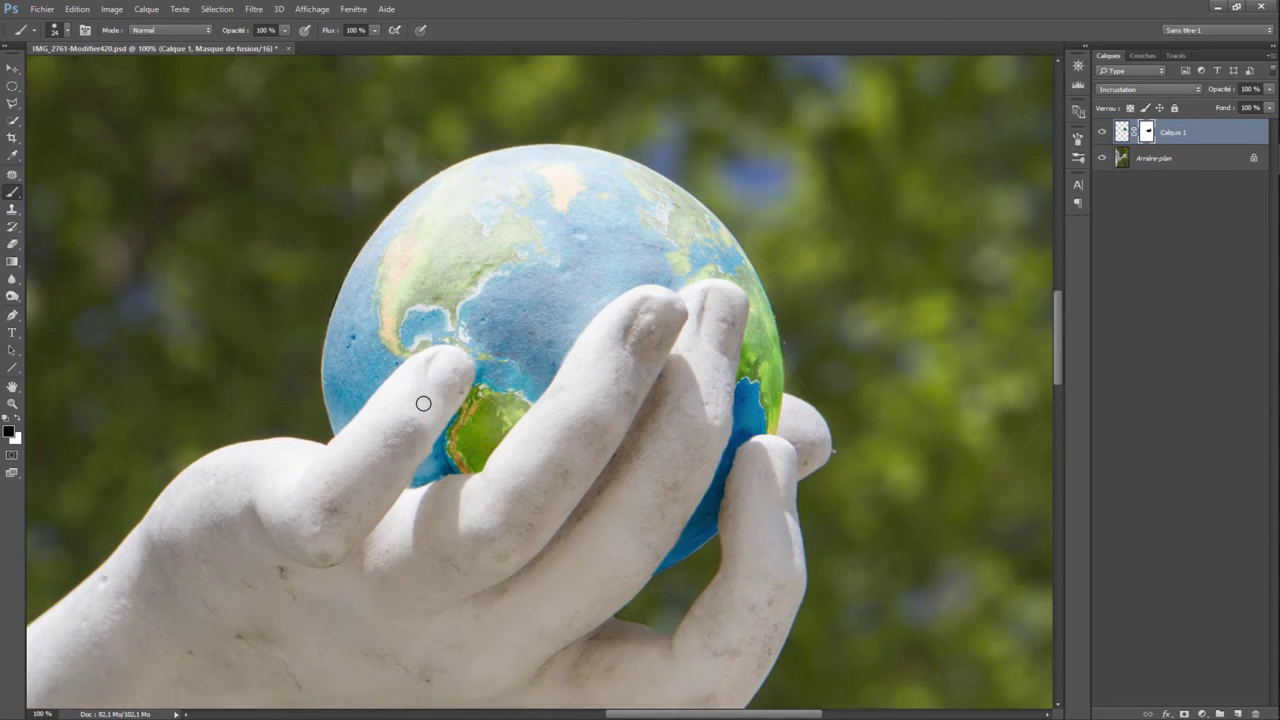
pyautogui.hotkey('ctrl', '-')
pyautogui.hotkey('ctrl', '-')
pyautogui.hotkey('ctrl', '-')
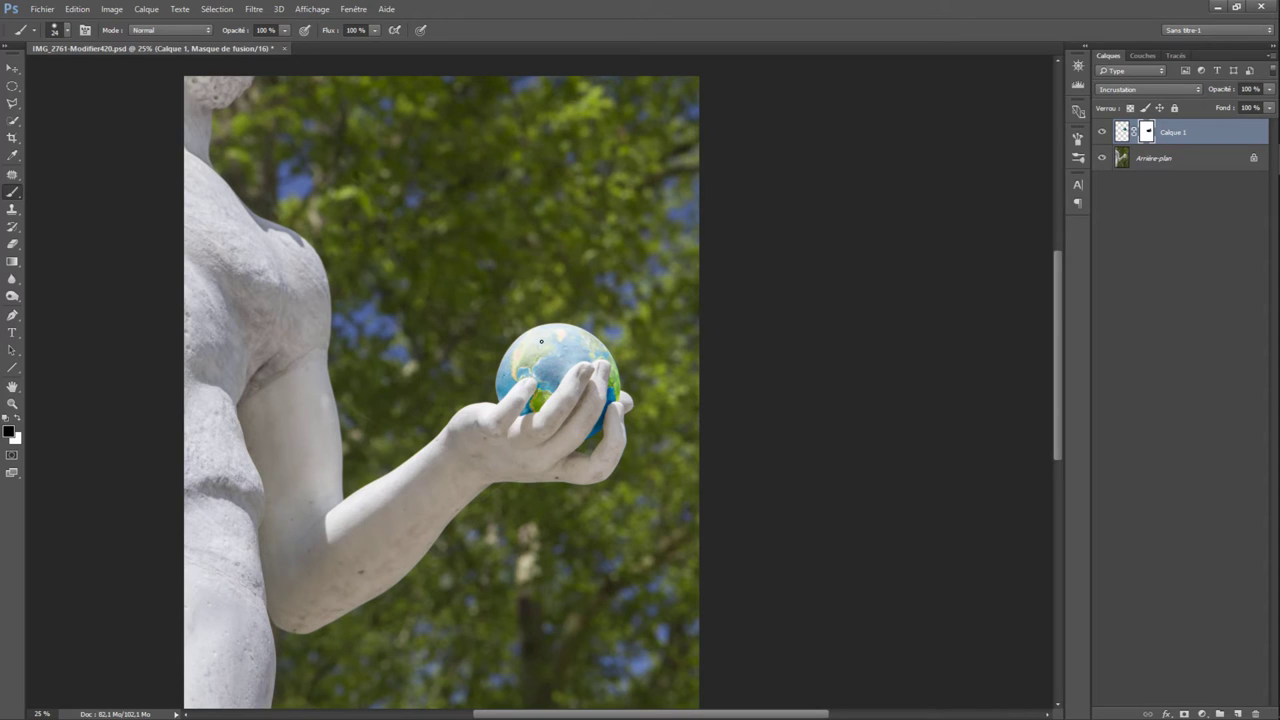
# Step: Dodge the background layer's highlights on the globe at 18% exposure
pyautogui.click(1173, 162)
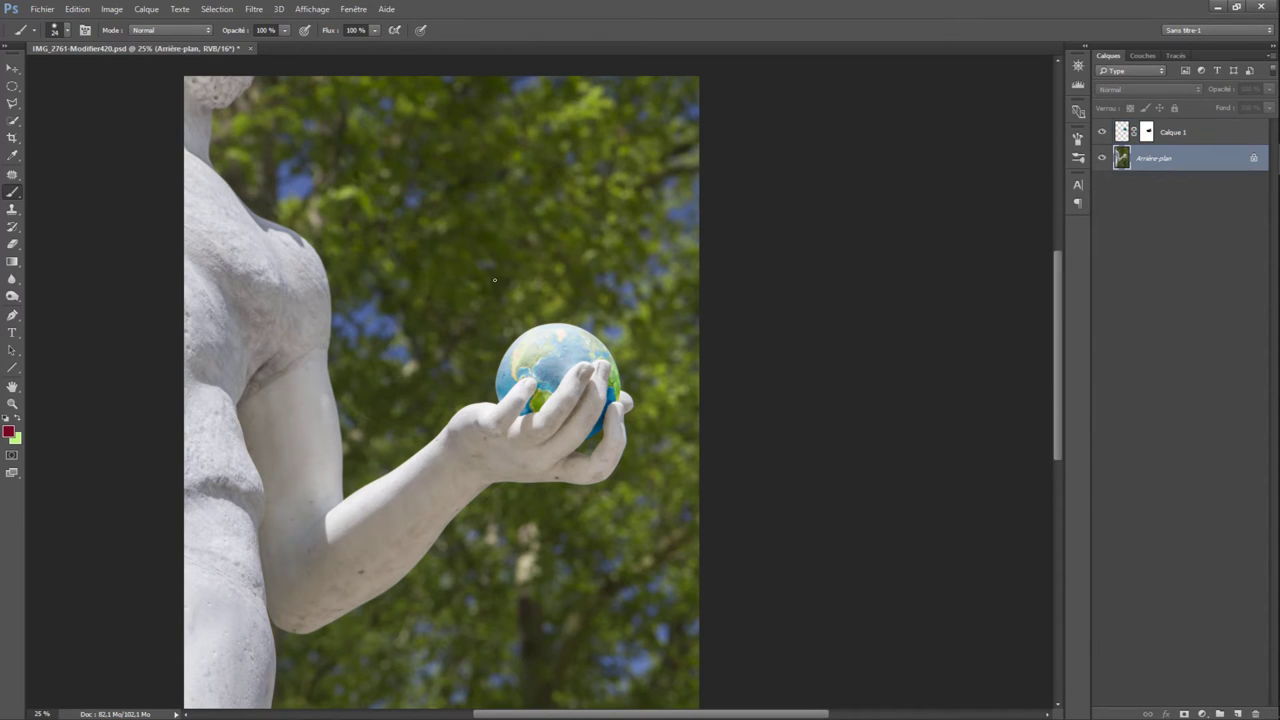
pyautogui.click(12, 296)
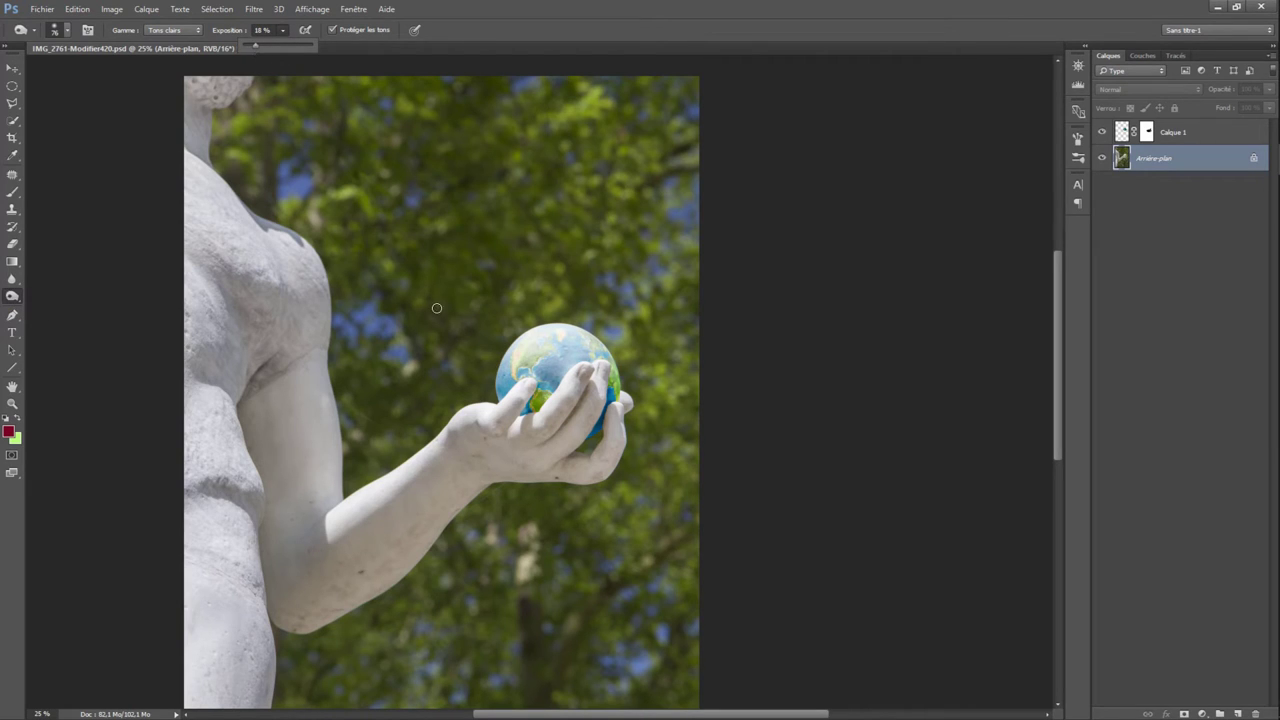
pyautogui.moveTo(546, 335)
pyautogui.mouseDown()
pyautogui.moveTo(532, 344)
pyautogui.moveTo(558, 357)
pyautogui.moveTo(546, 343)
pyautogui.moveTo(504, 368)
pyautogui.moveTo(501, 397)
pyautogui.moveTo(557, 357)
pyautogui.moveTo(538, 397)
pyautogui.moveTo(596, 350)
pyautogui.moveTo(589, 341)
pyautogui.moveTo(518, 358)
pyautogui.moveTo(555, 378)
pyautogui.mouseUp()
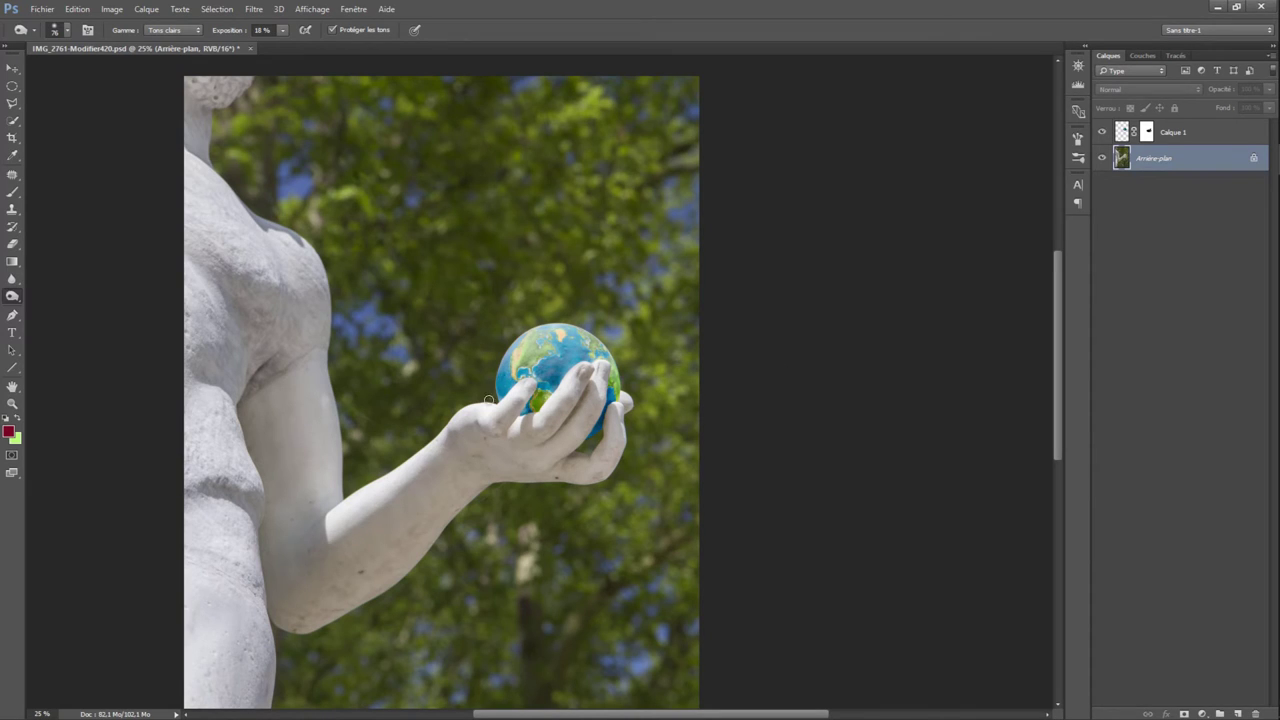
# Step: Type the caption 'Mon avenir est entre vos mains' near the top and shift it right
pyautogui.click(12, 332)
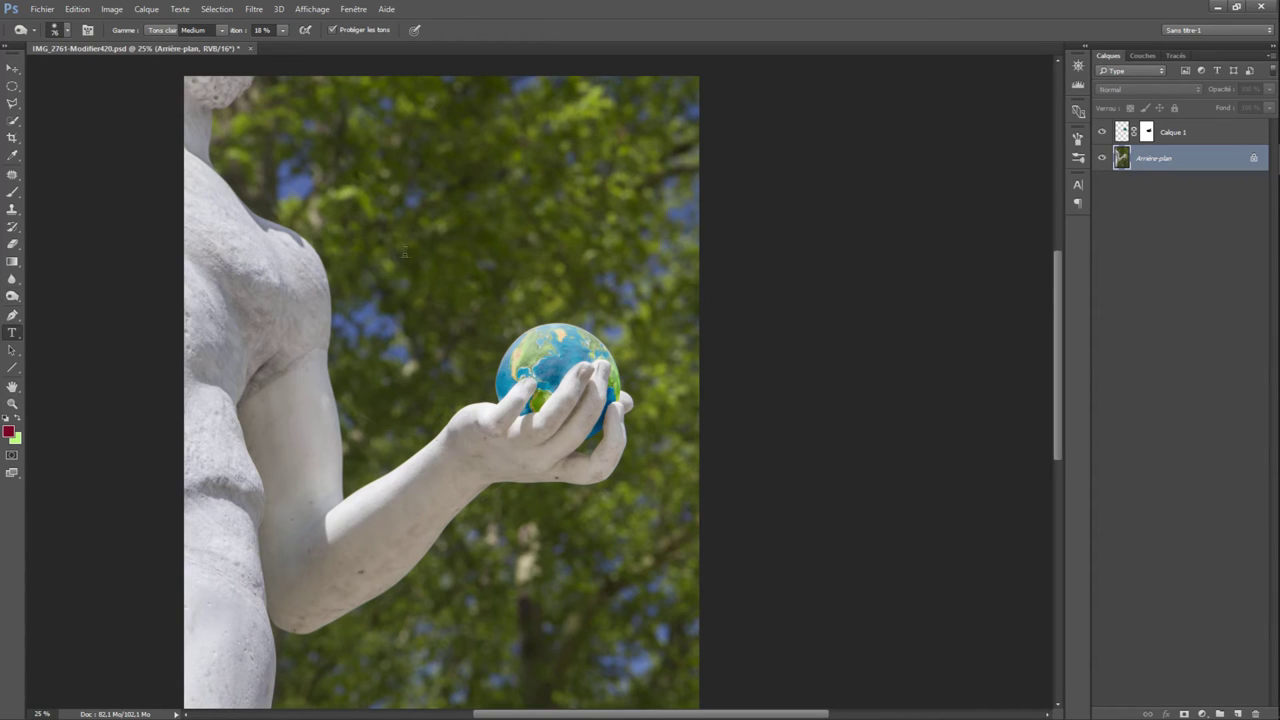
pyautogui.click(315, 203)
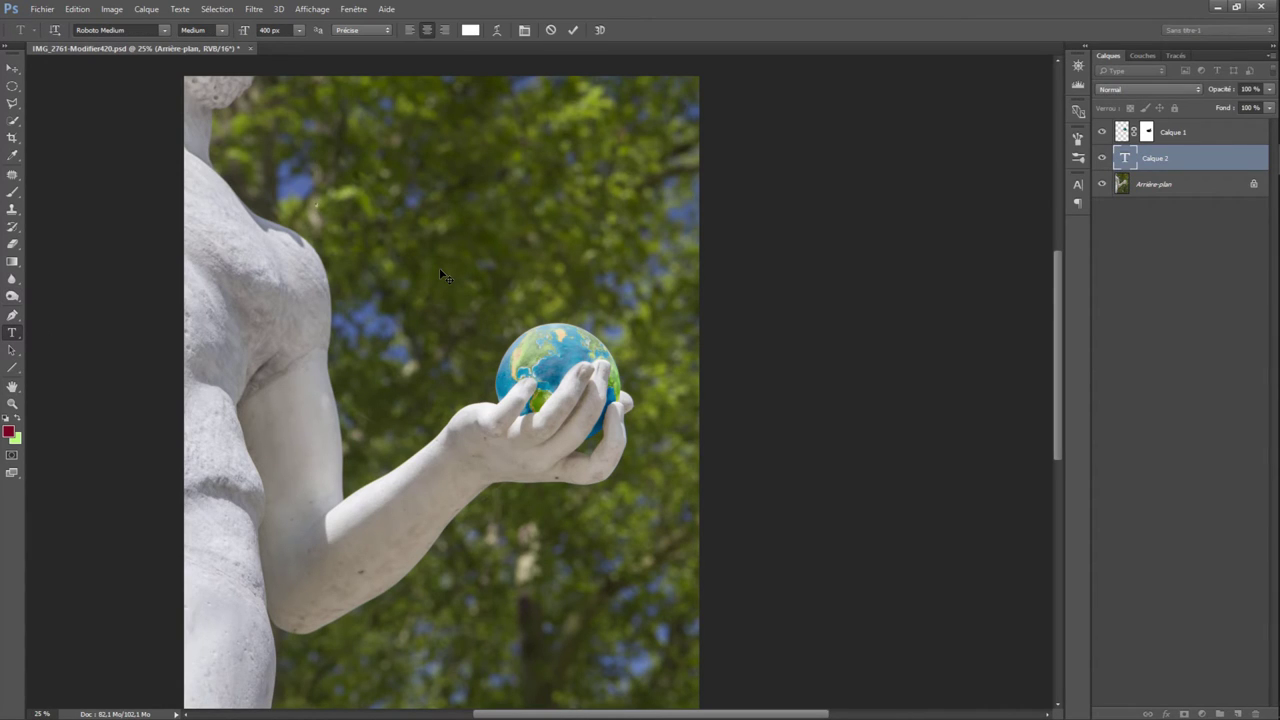
pyautogui.write('Mon ')
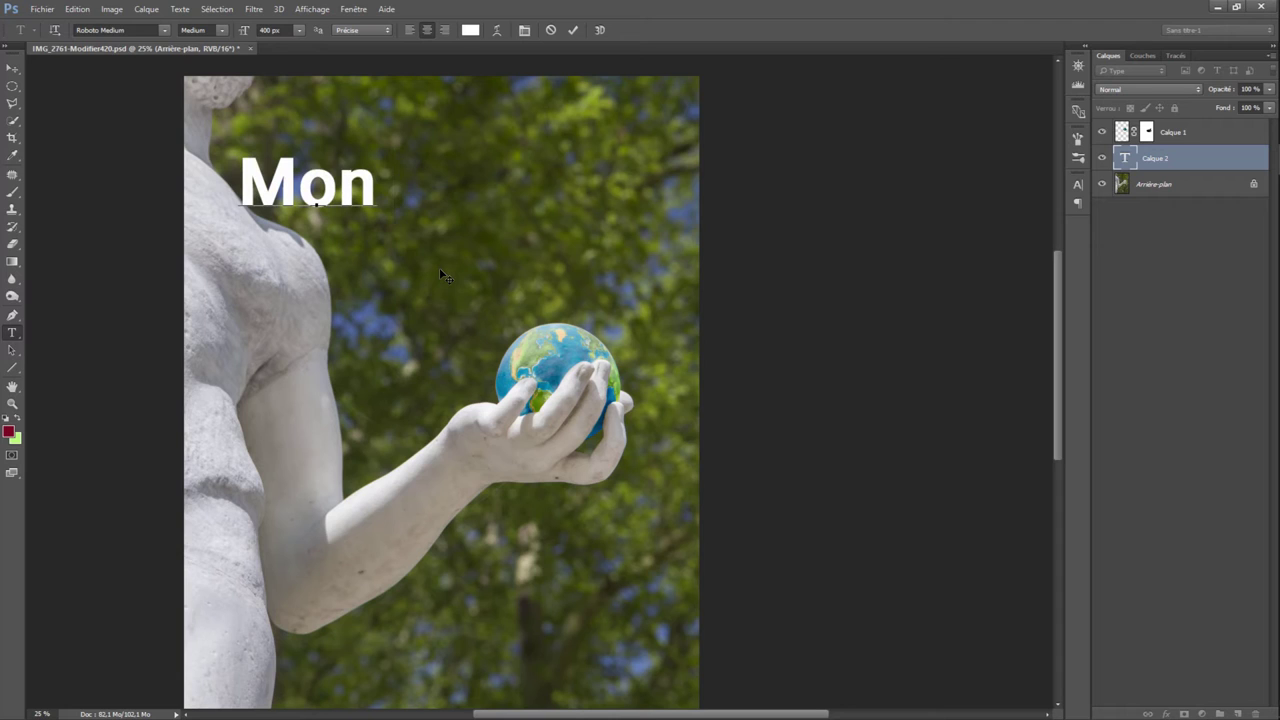
pyautogui.write('avenir')
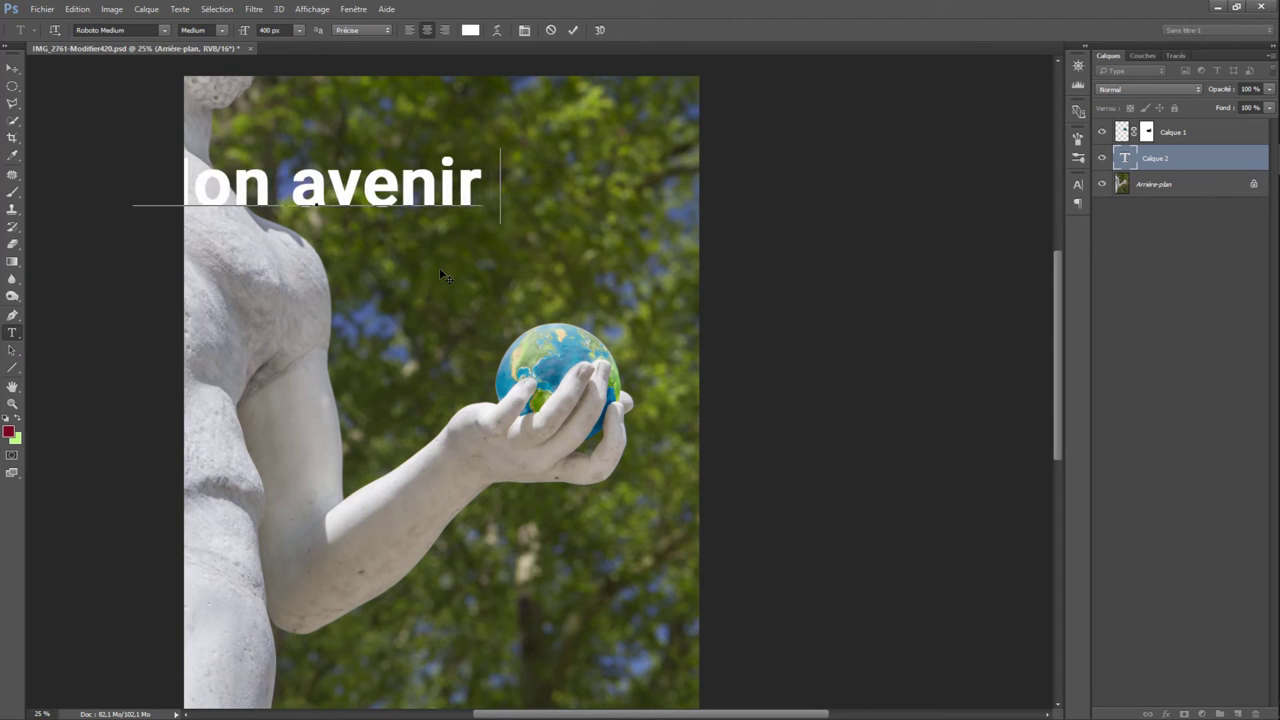
pyautogui.write(' est e')
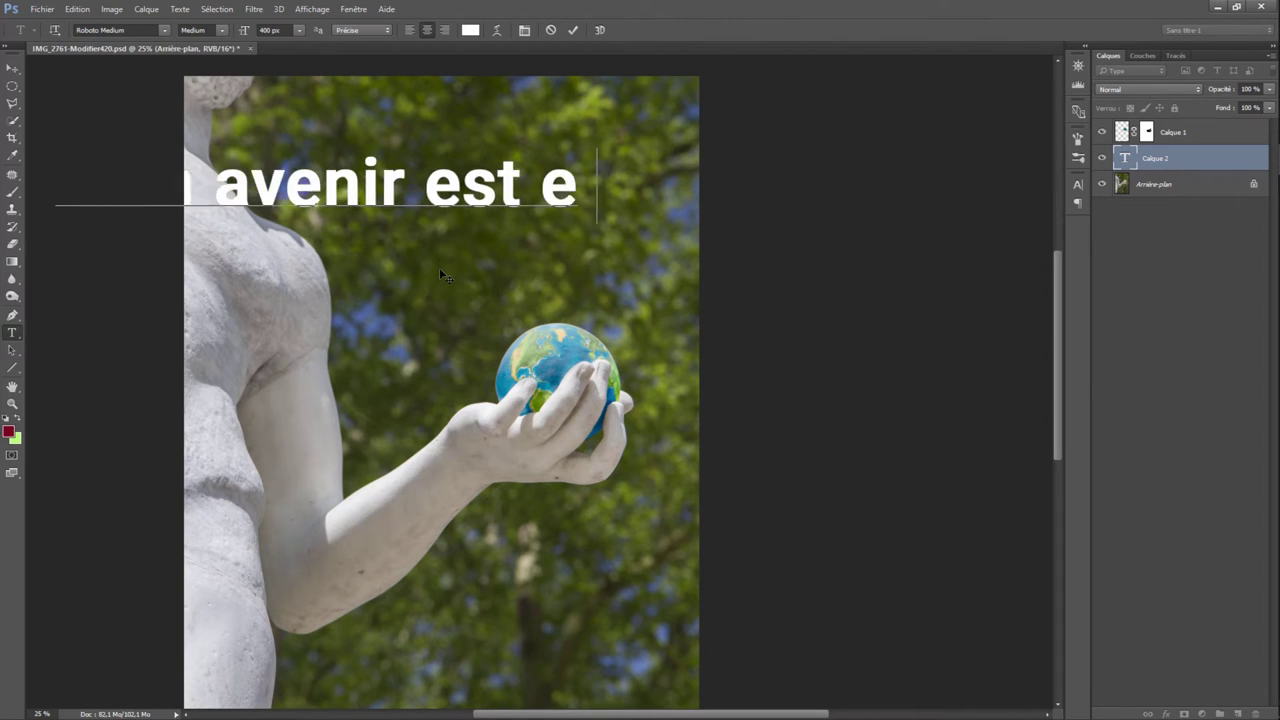
pyautogui.write('ntre vos m')
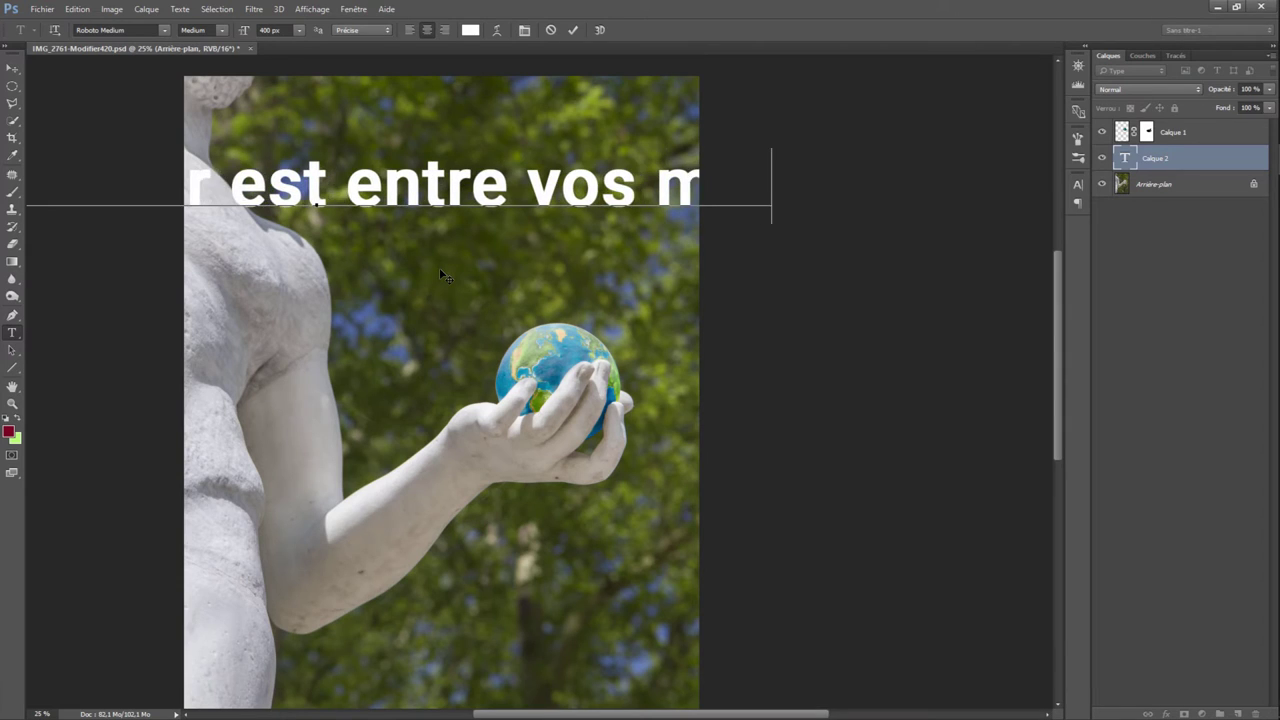
pyautogui.write('aa')
pyautogui.press('BackSpace')
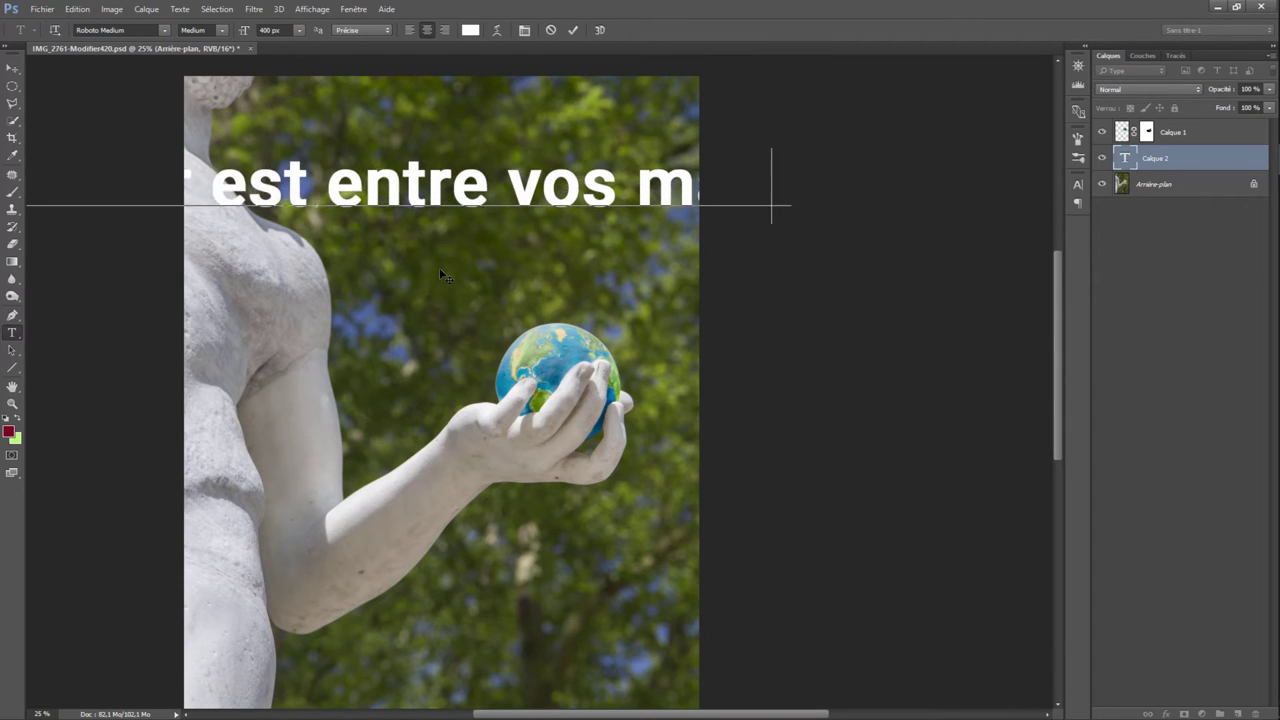
pyautogui.press('BackSpace')
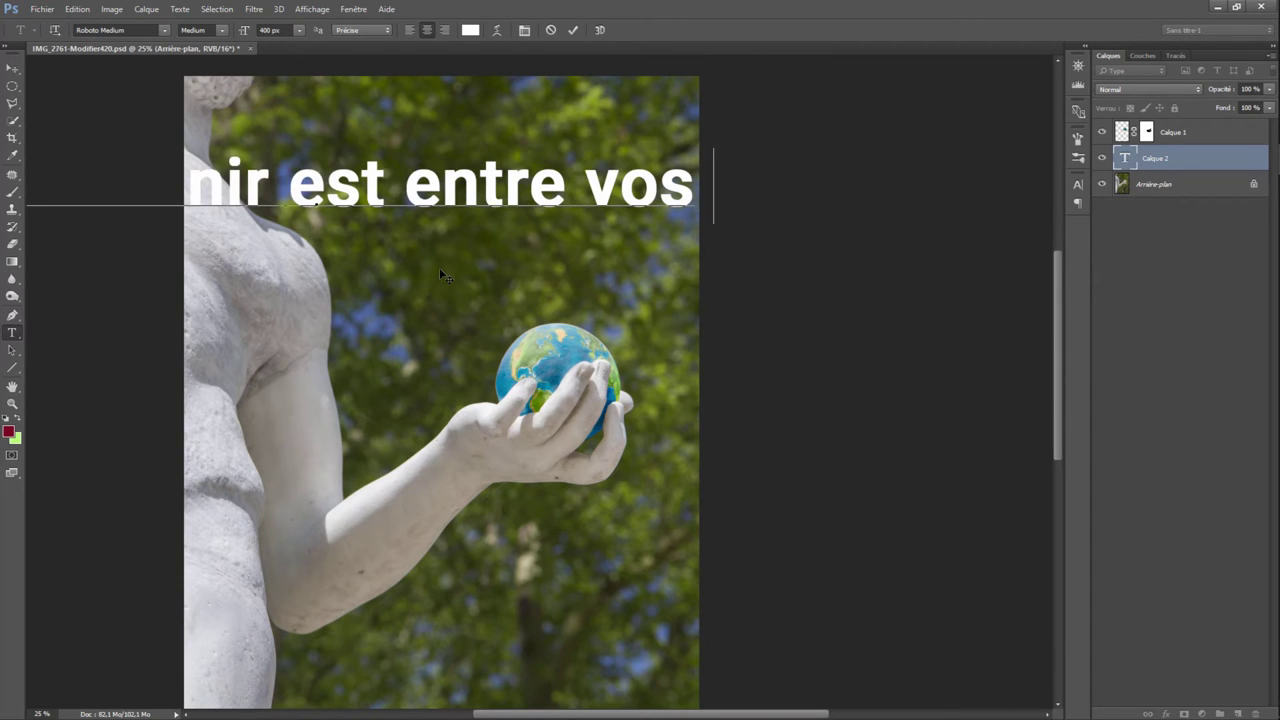
pyautogui.press('BackSpace')
pyautogui.write('ma')
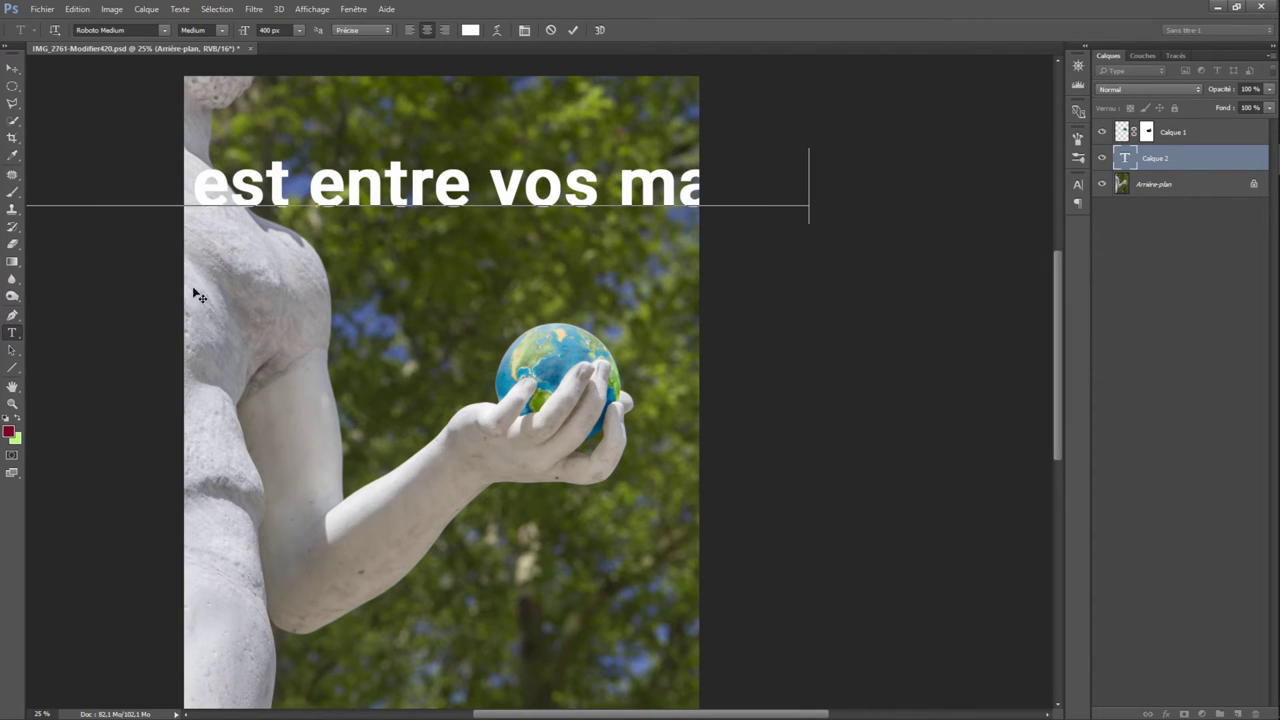
pyautogui.write('vos mains')
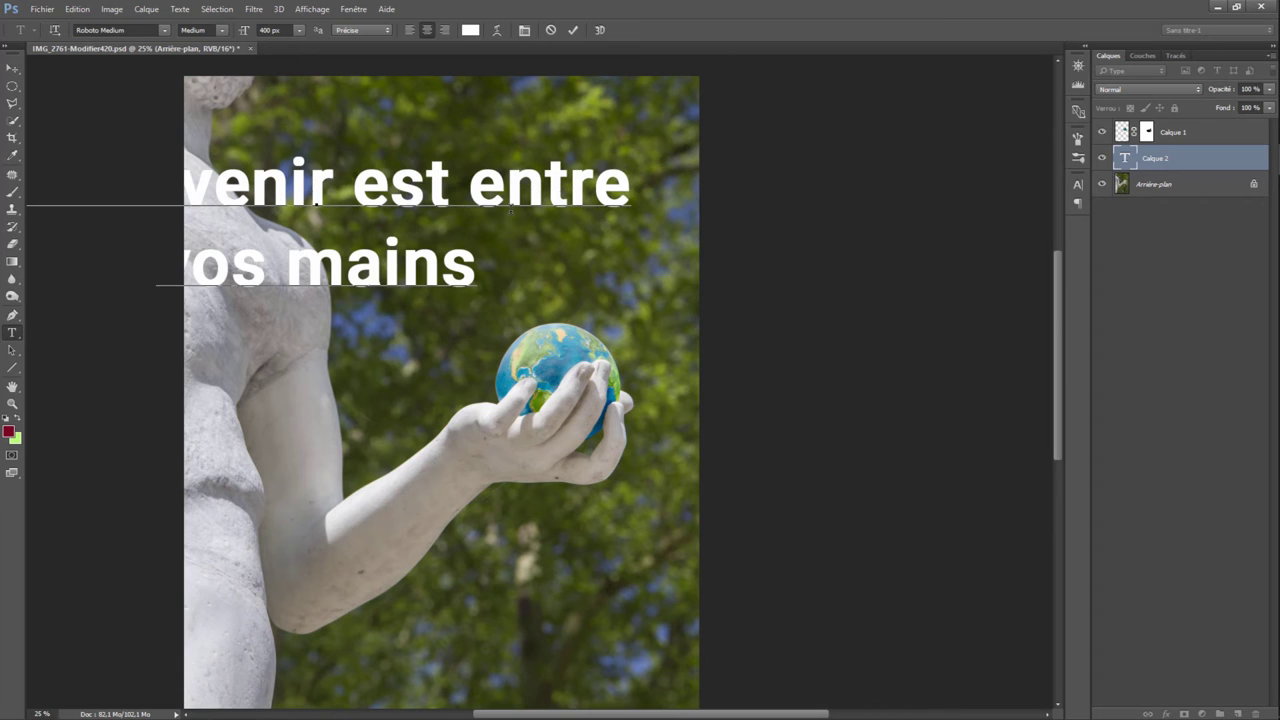
pyautogui.click(12, 68)
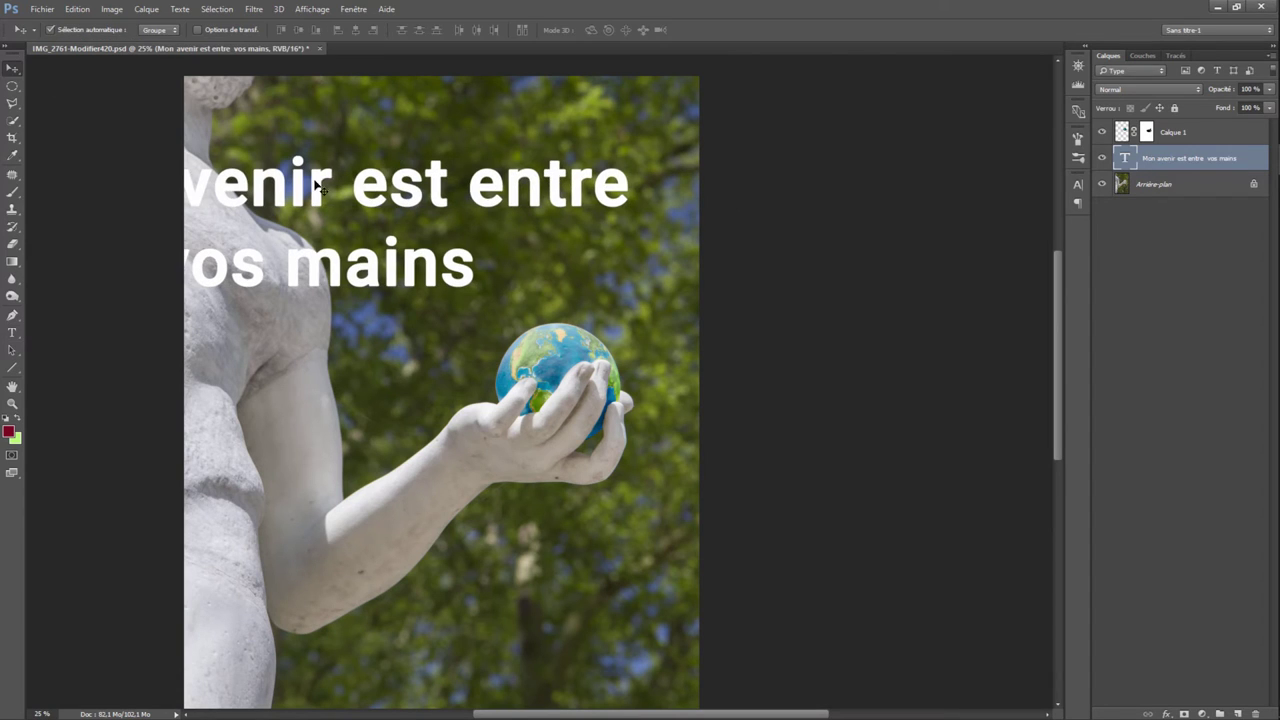
pyautogui.moveTo(378, 196); pyautogui.dragTo(491, 163)
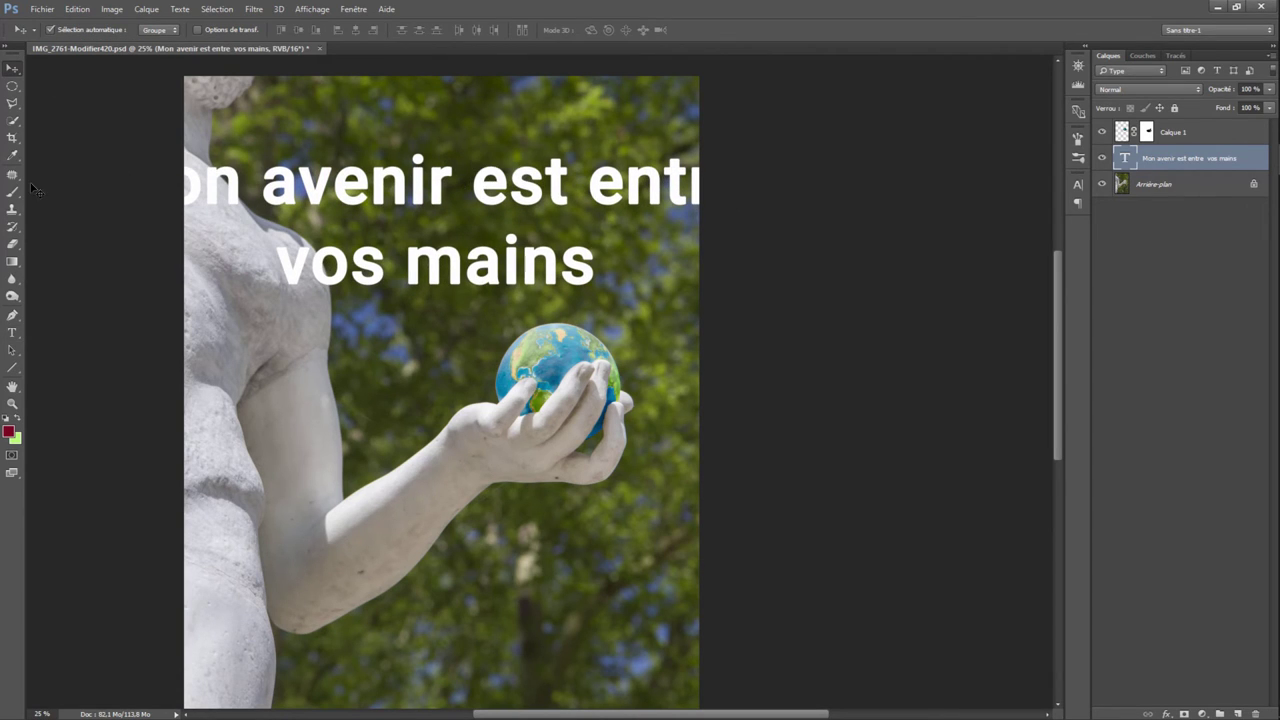
# Step: Resize the caption to 300 px and centre it near the top of the photo
pyautogui.click(12, 333)
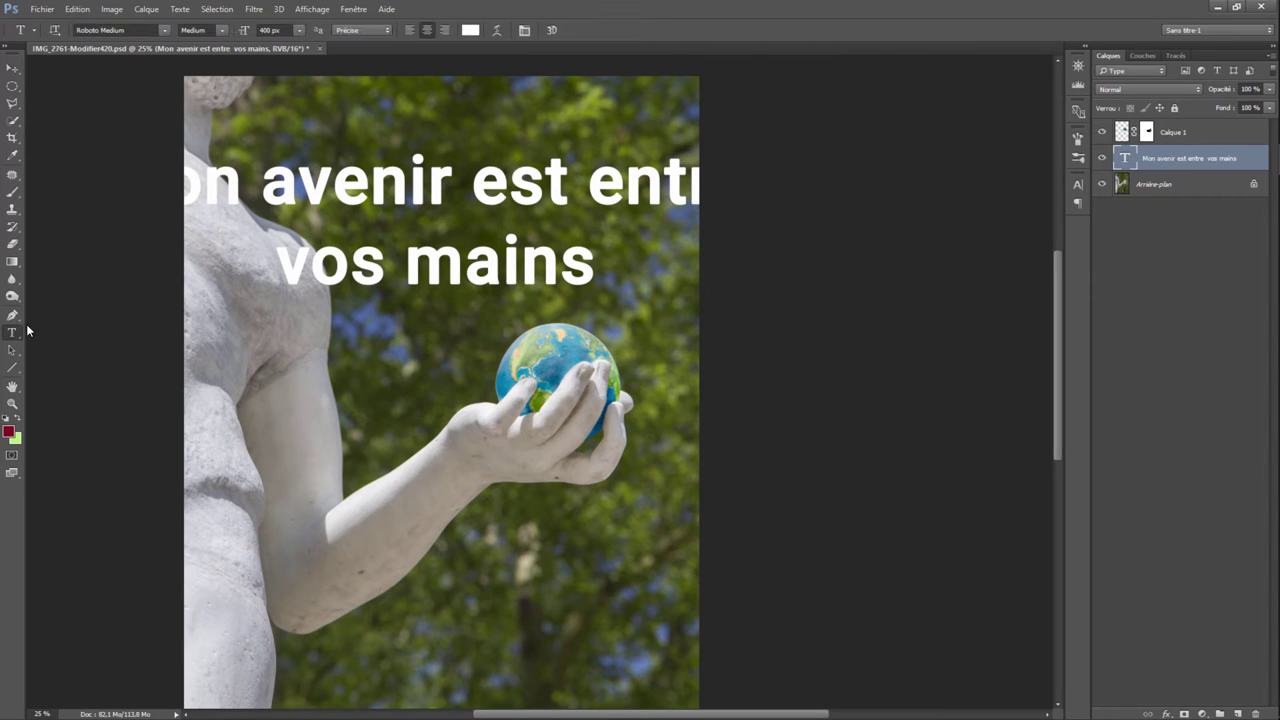
pyautogui.click(208, 192)
pyautogui.hotkey('ctrl', 'a')
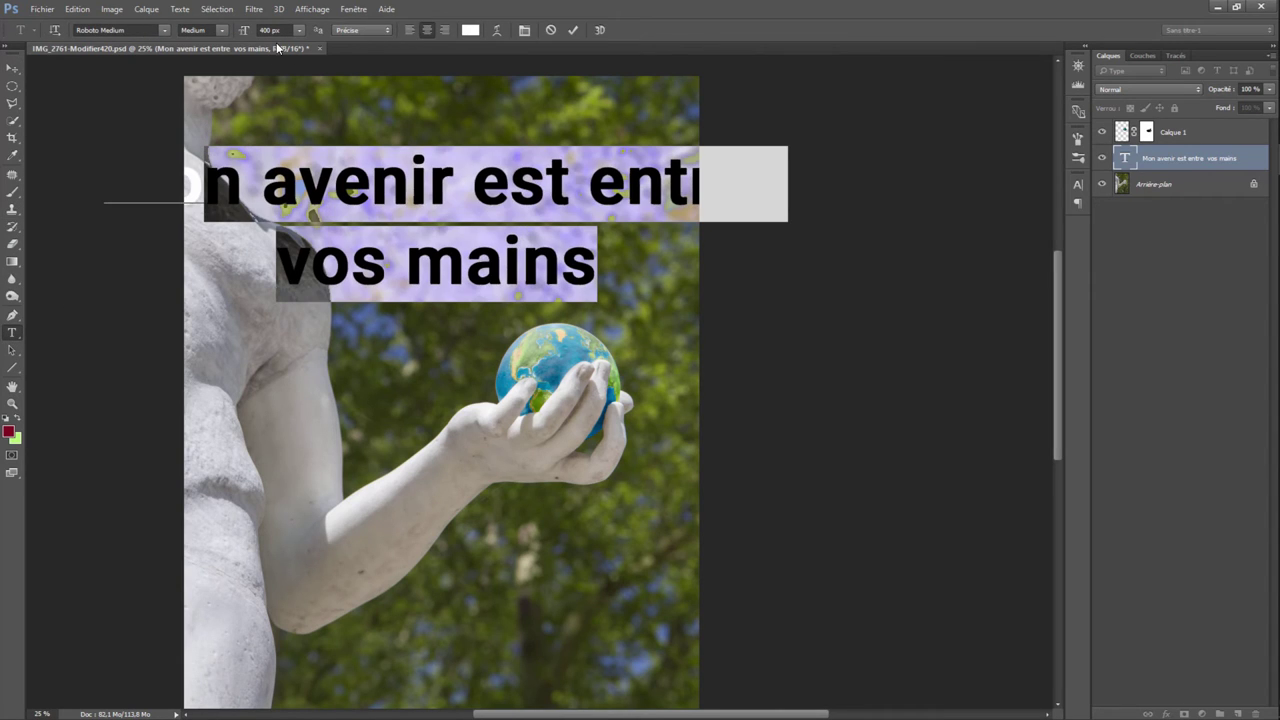
pyautogui.click(270, 30)
pyautogui.write('300')
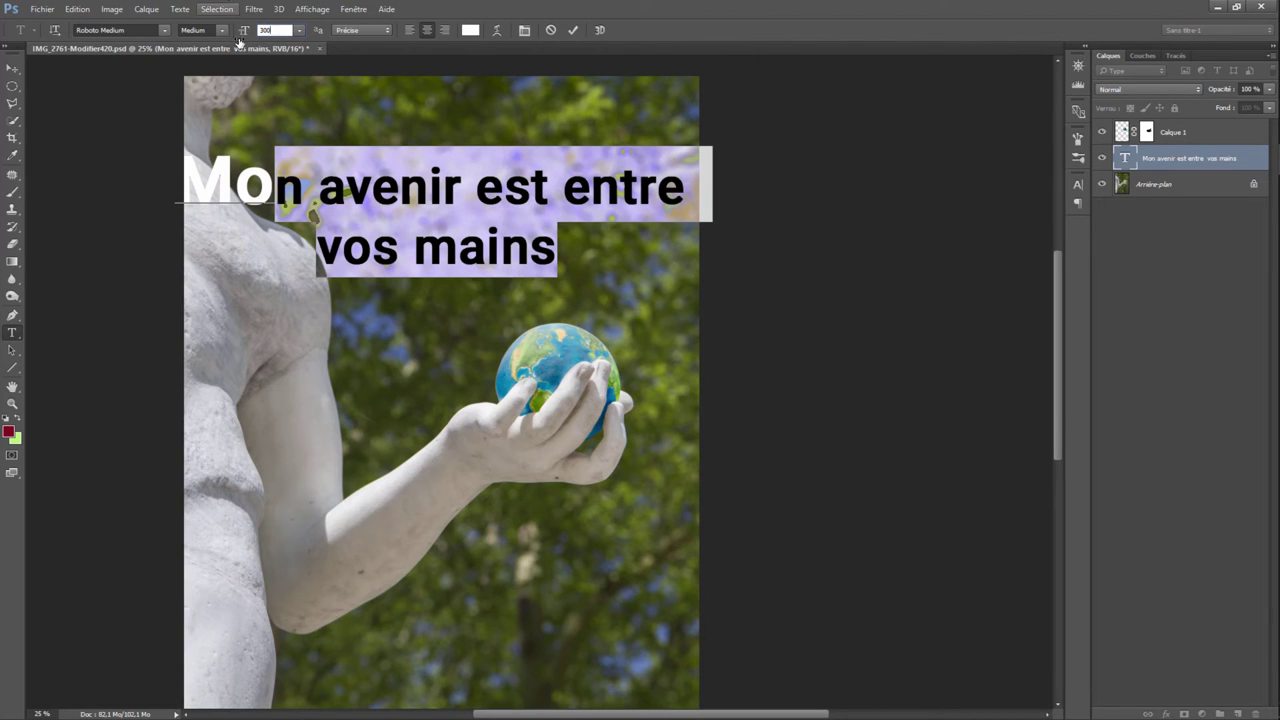
pyautogui.moveTo(276, 190); pyautogui.dragTo(163, 198)
pyautogui.press('Return')
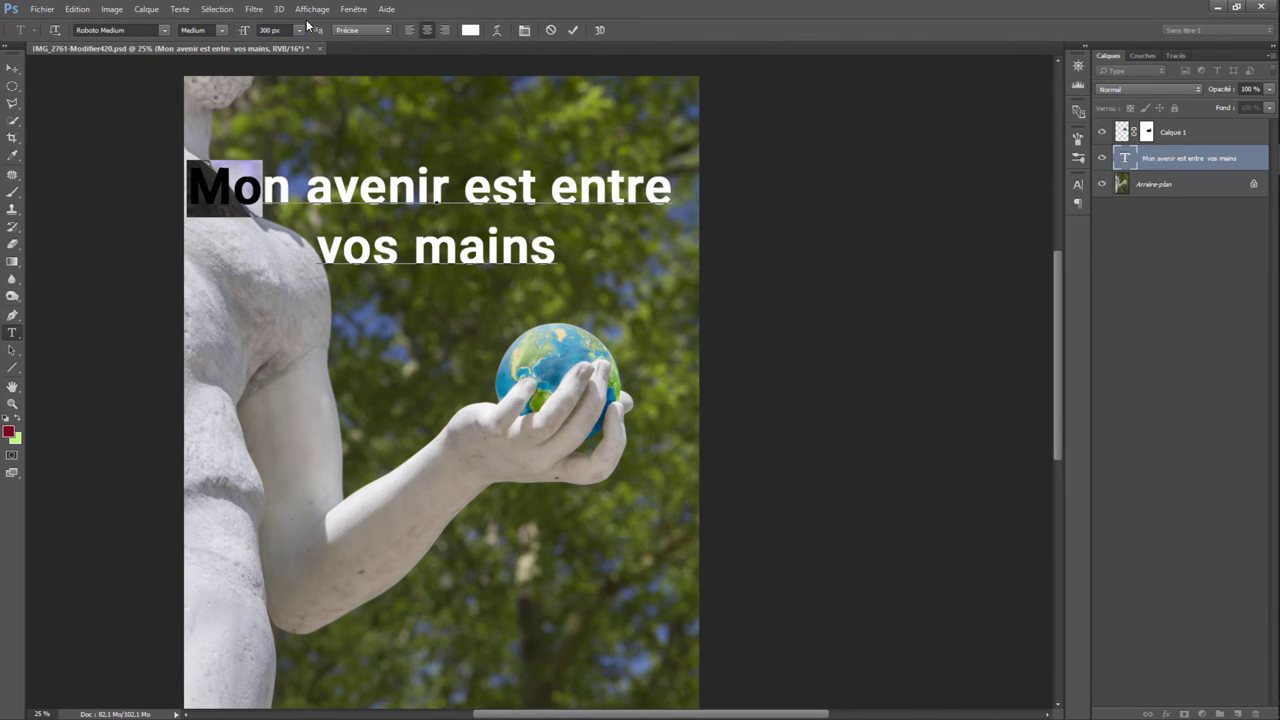
pyautogui.click(258, 31)
pyautogui.write('300')
pyautogui.click(12, 68)
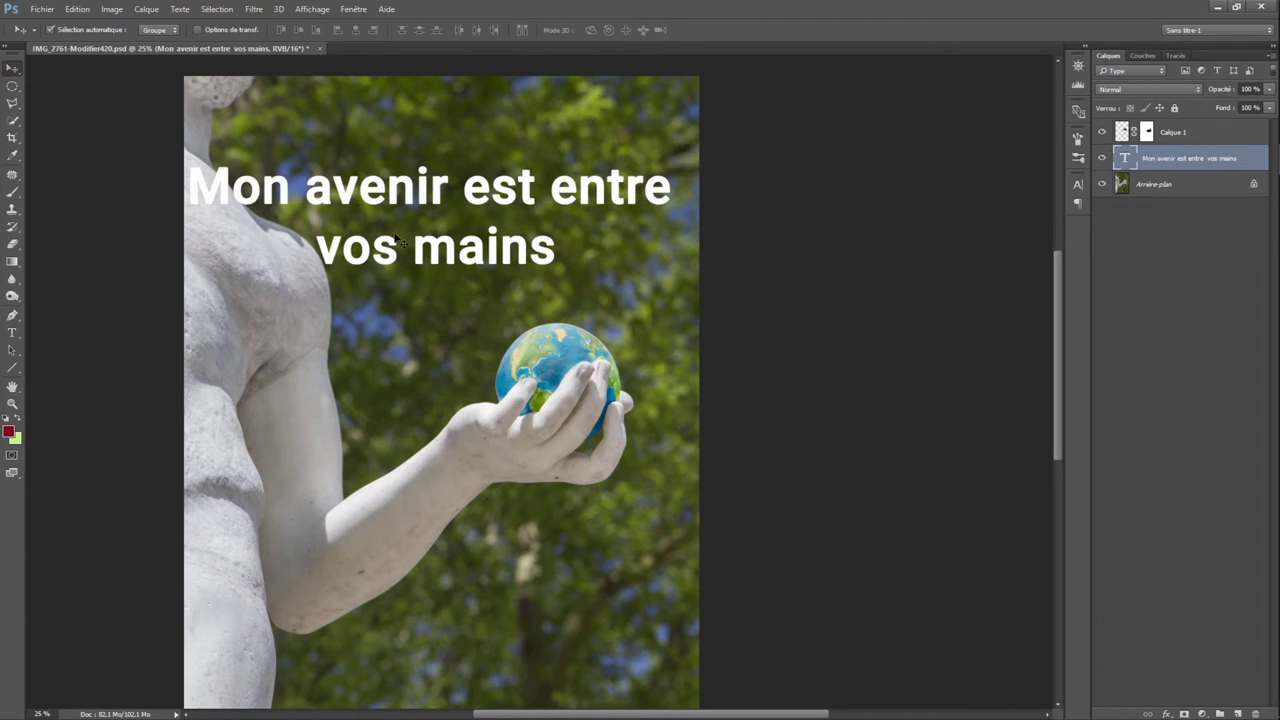
pyautogui.moveTo(413, 192); pyautogui.dragTo(424, 172)
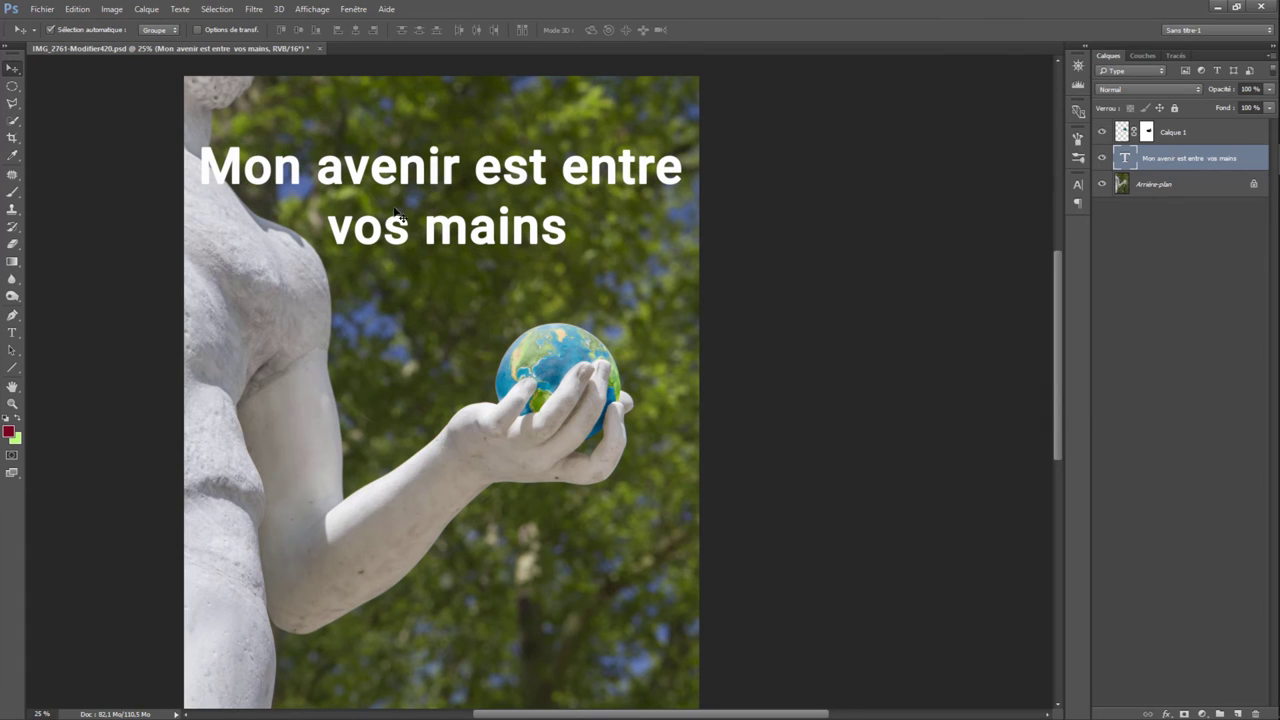
# Step: Reflow the caption so 'entre vos mains' sits on the second line
pyautogui.click(13, 333)
pyautogui.click(569, 169)
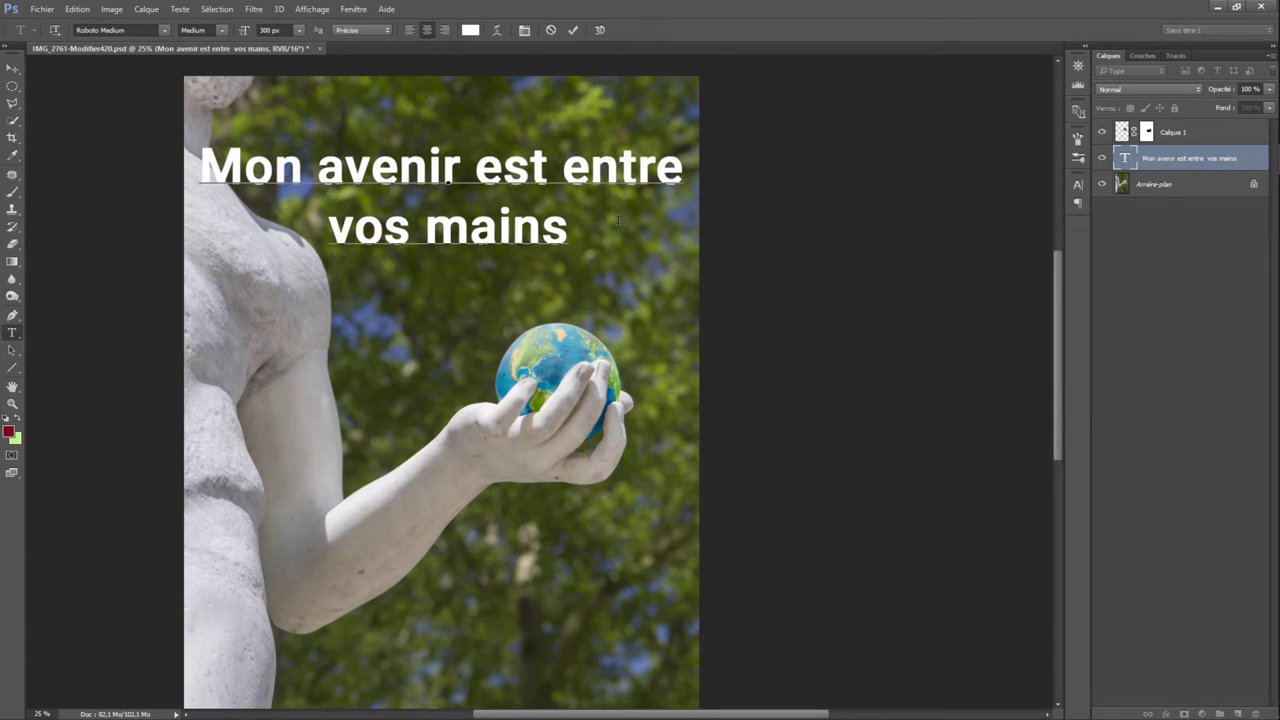
pyautogui.press('Return')
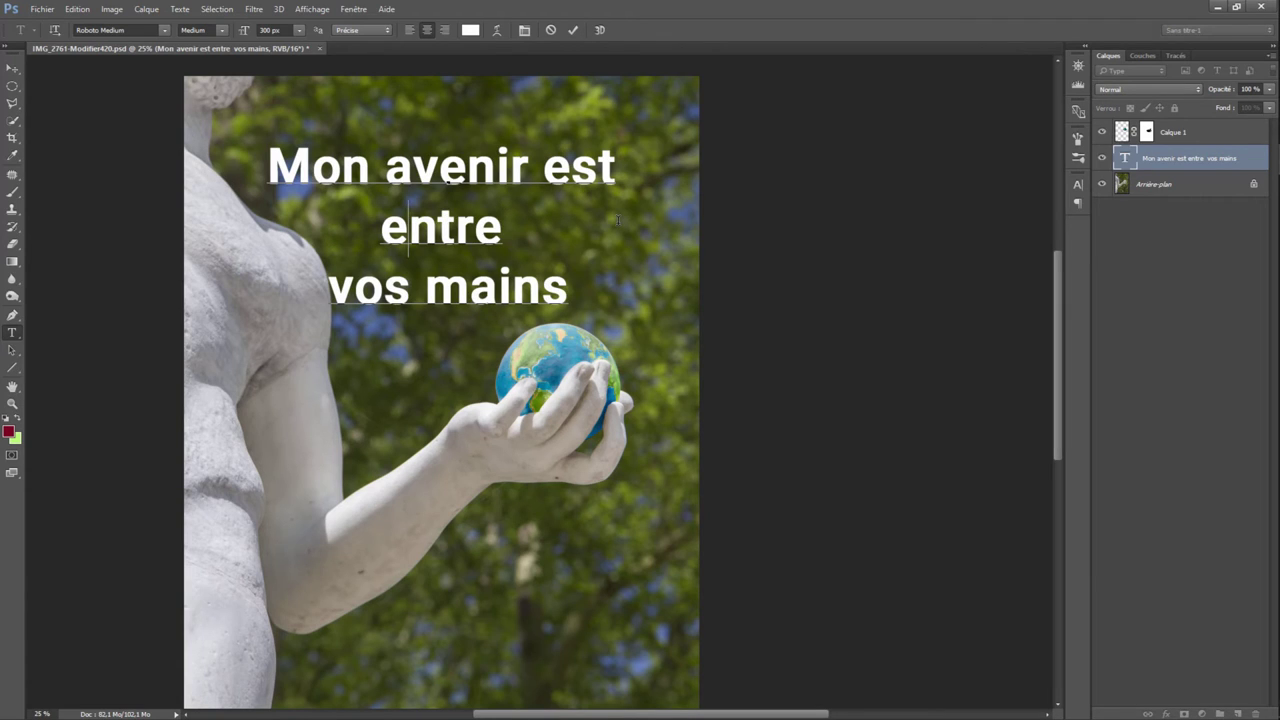
pyautogui.press('Right')
pyautogui.press('Right')
pyautogui.press('Right')
pyautogui.press('Right')
pyautogui.press('Delete')
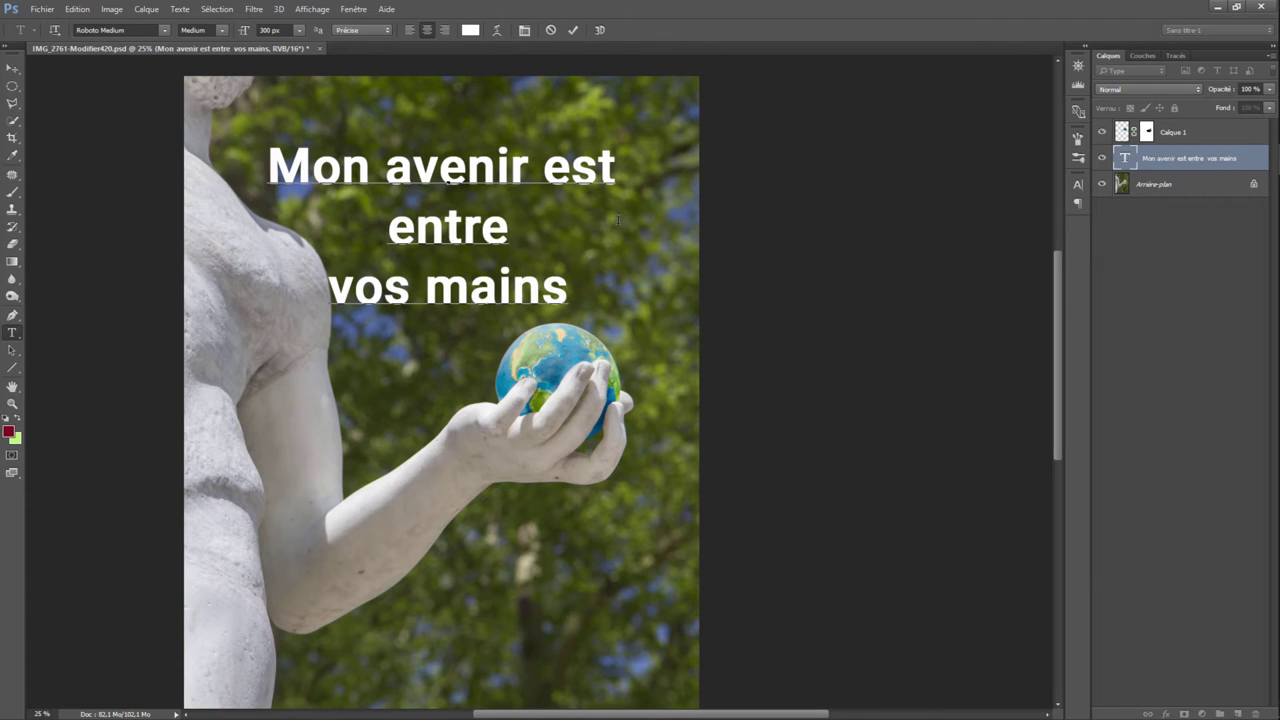
pyautogui.press('Delete')
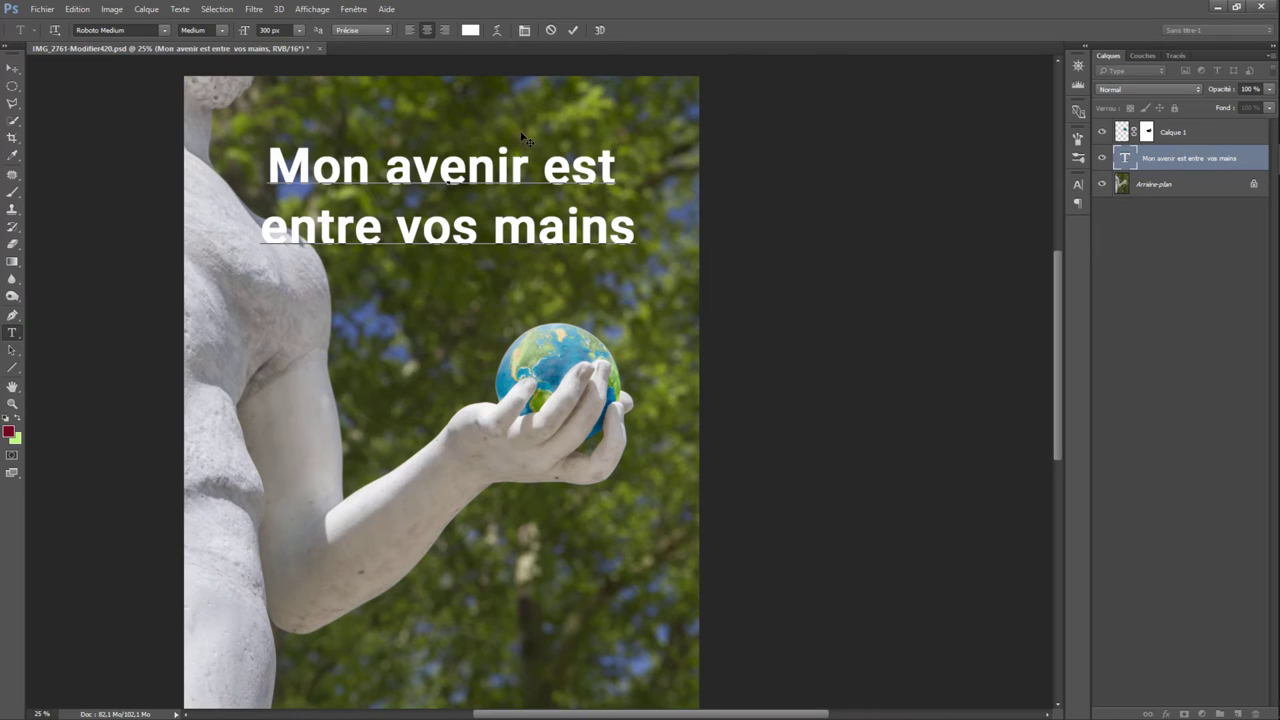
pyautogui.click(322, 170)
pyautogui.moveTo(322, 170)
pyautogui.mouseDown()
pyautogui.moveTo(443, 165)
pyautogui.moveTo(630, 230)
pyautogui.mouseUp()
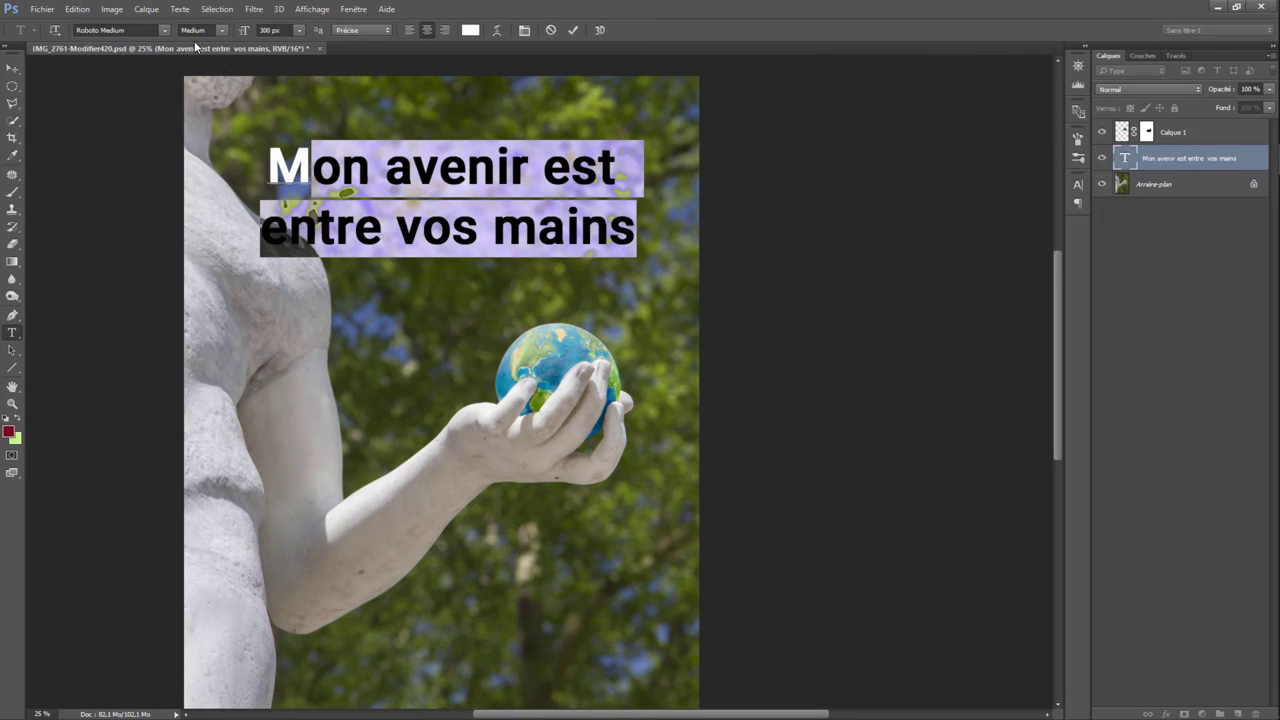
# Step: Set the caption's font to Roboto Condensed Regular
pyautogui.click(165, 30)
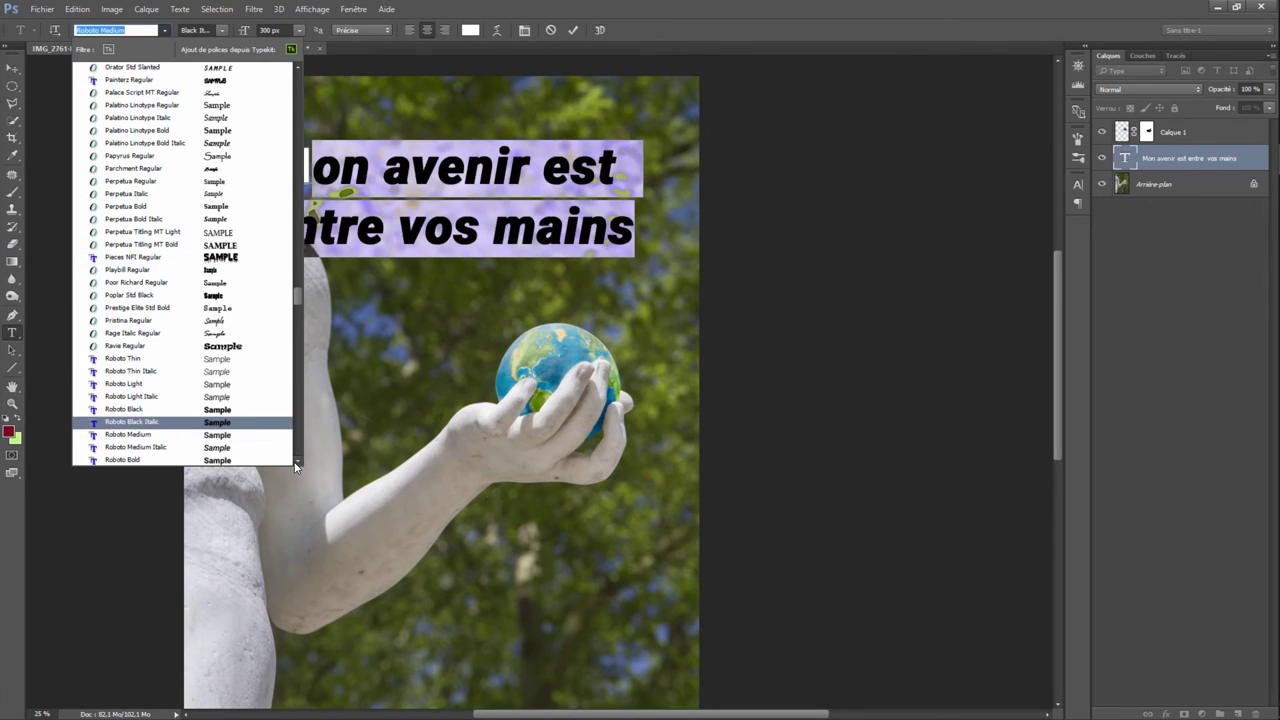
pyautogui.scroll(-3, 297, 458)
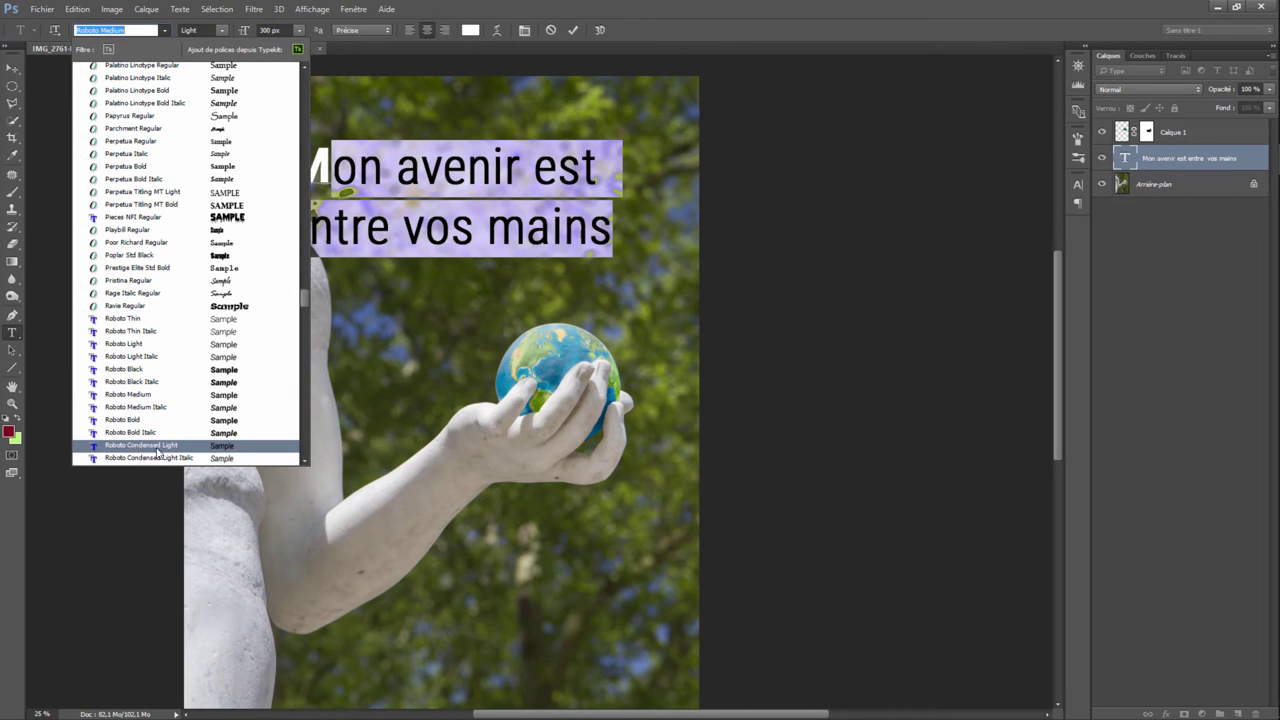
pyautogui.click(305, 462)
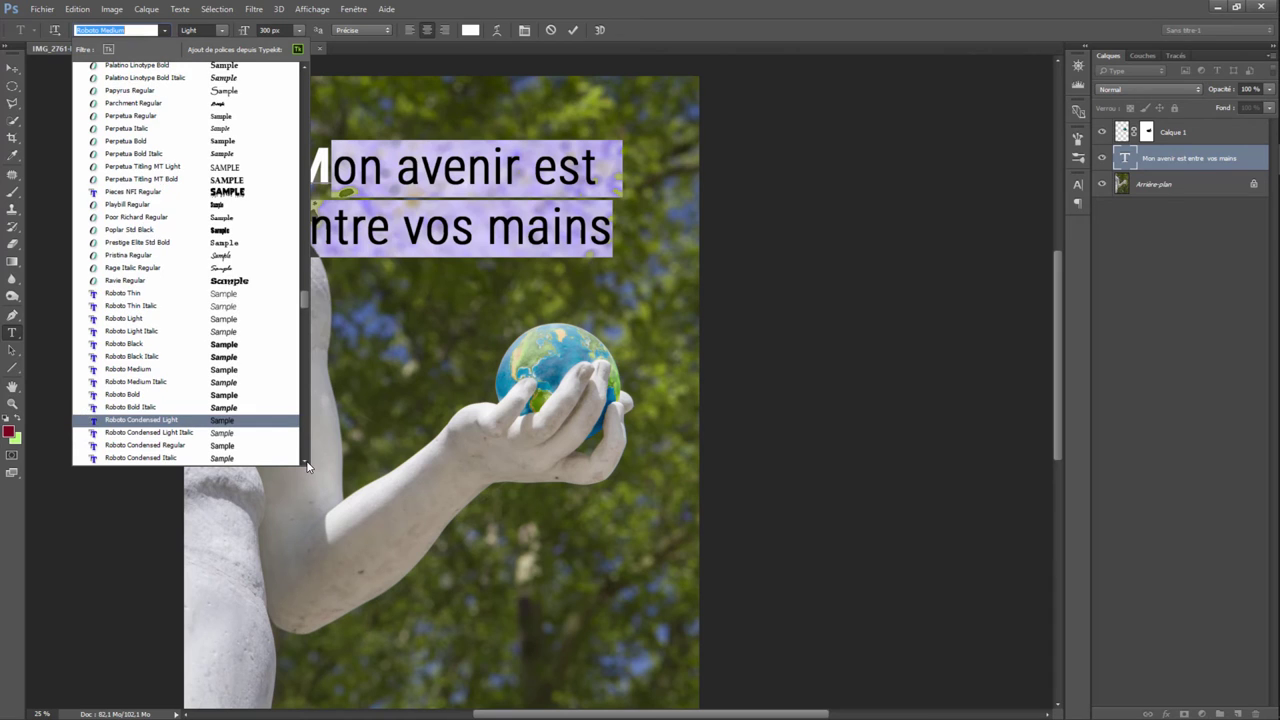
pyautogui.click(305, 462)
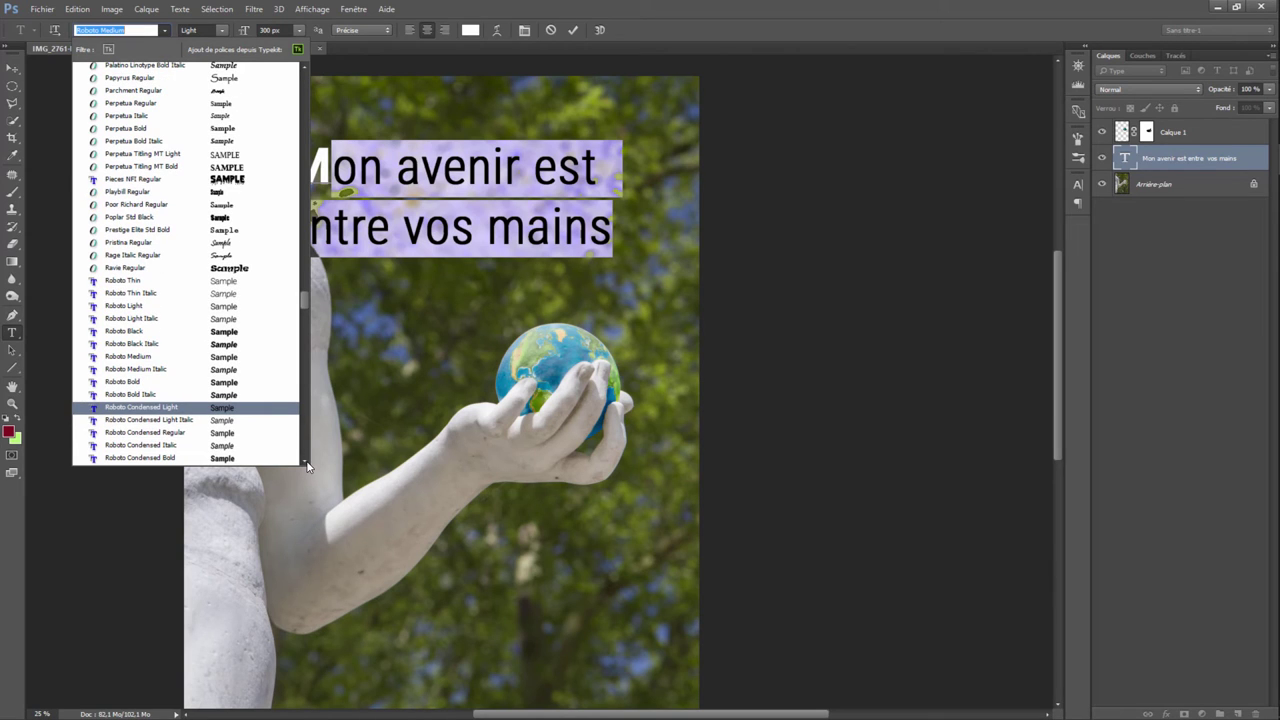
pyautogui.click(305, 462)
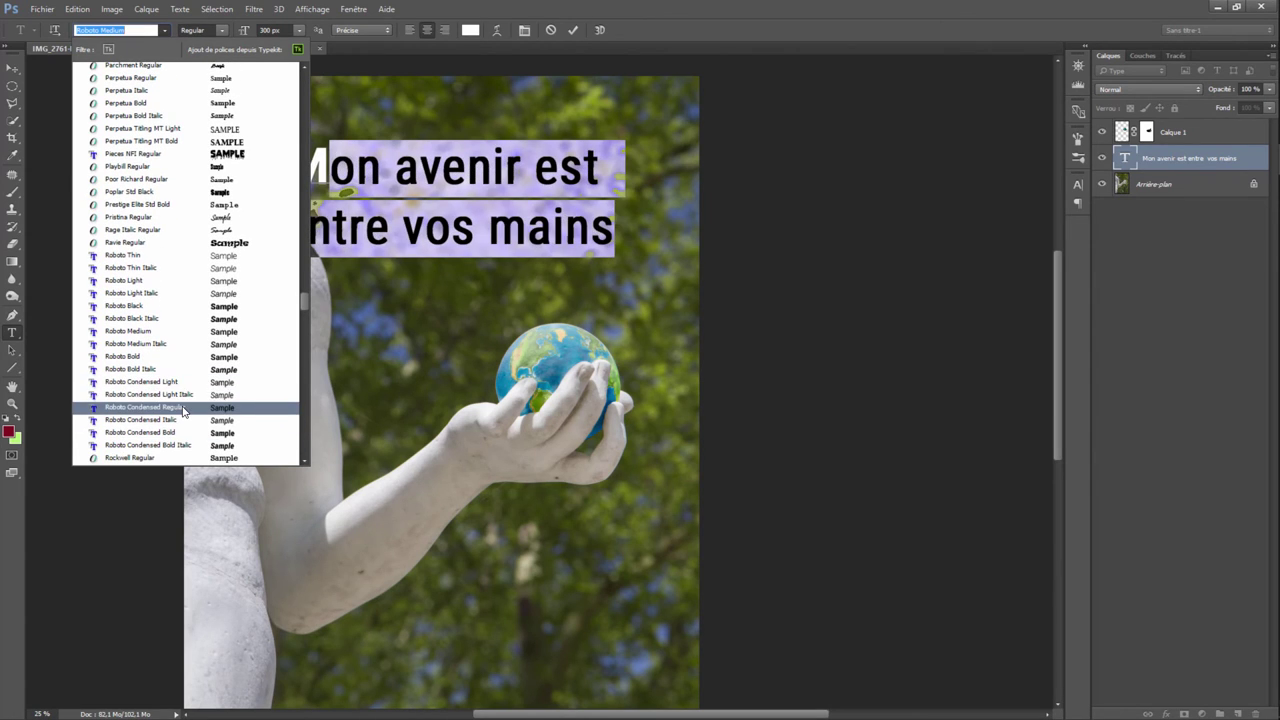
pyautogui.click(184, 410)
pyautogui.doubleClick(292, 160)
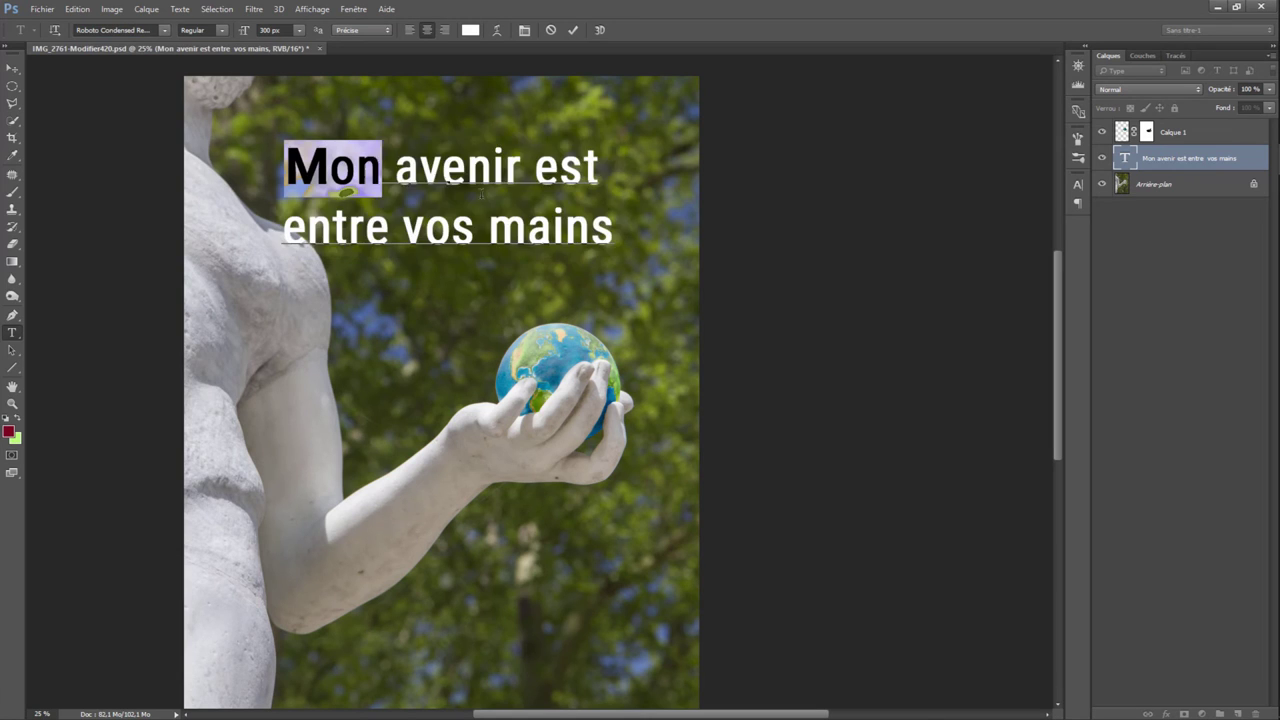
pyautogui.hotkey('ctrl', 'a')
pyautogui.click(165, 35)
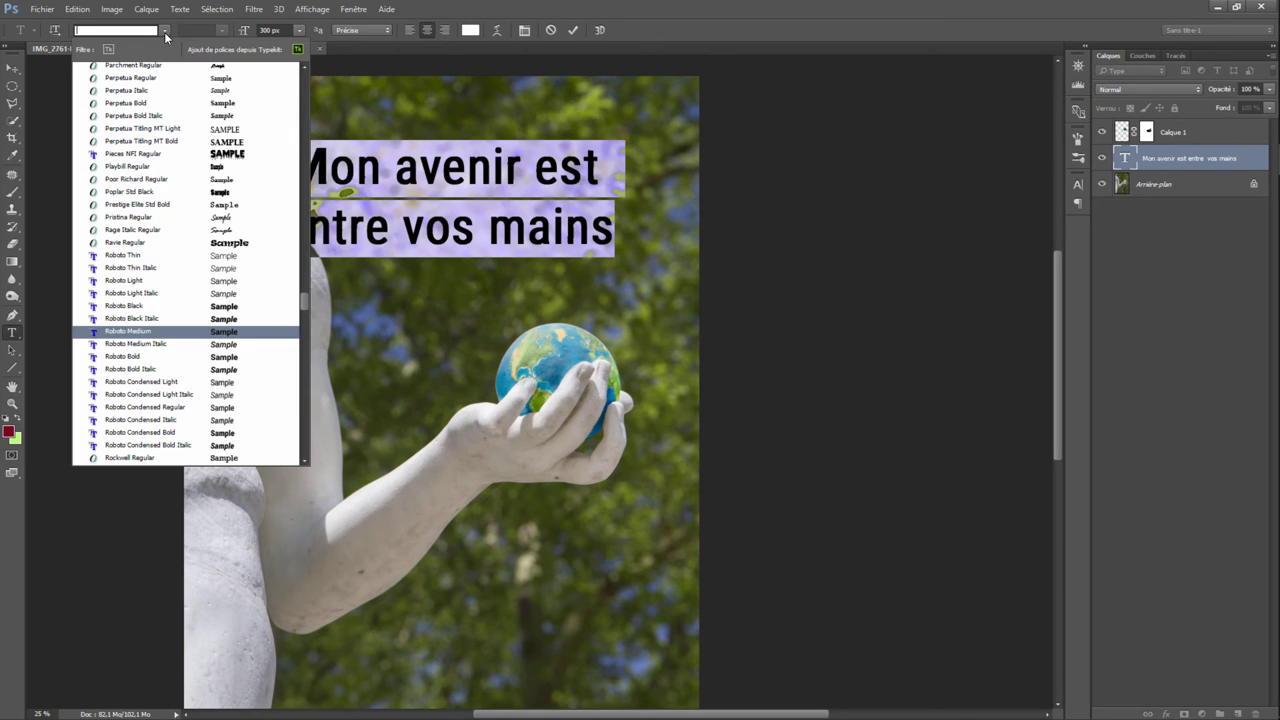
pyautogui.click(165, 407)
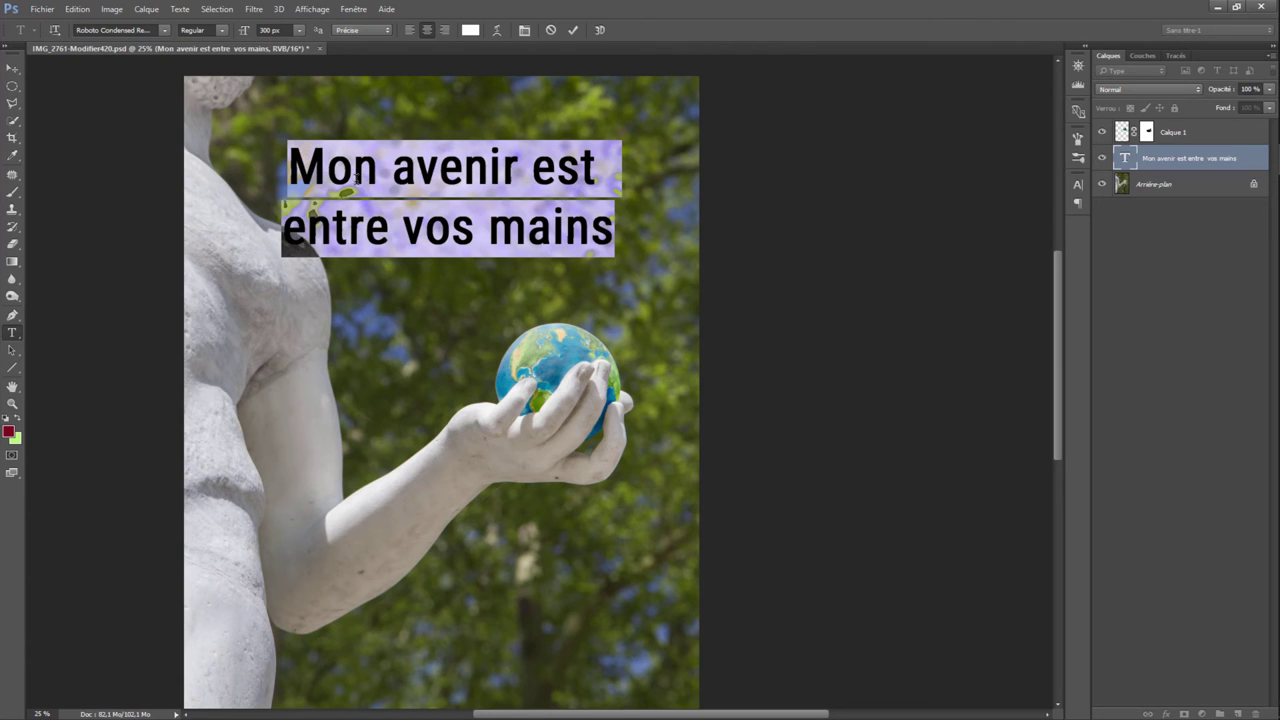
# Step: Retype the title in capitals as MON AVENIR EST / ENTRE VOS MAINS and commit it
pyautogui.moveTo(326, 166); pyautogui.dragTo(607, 230)
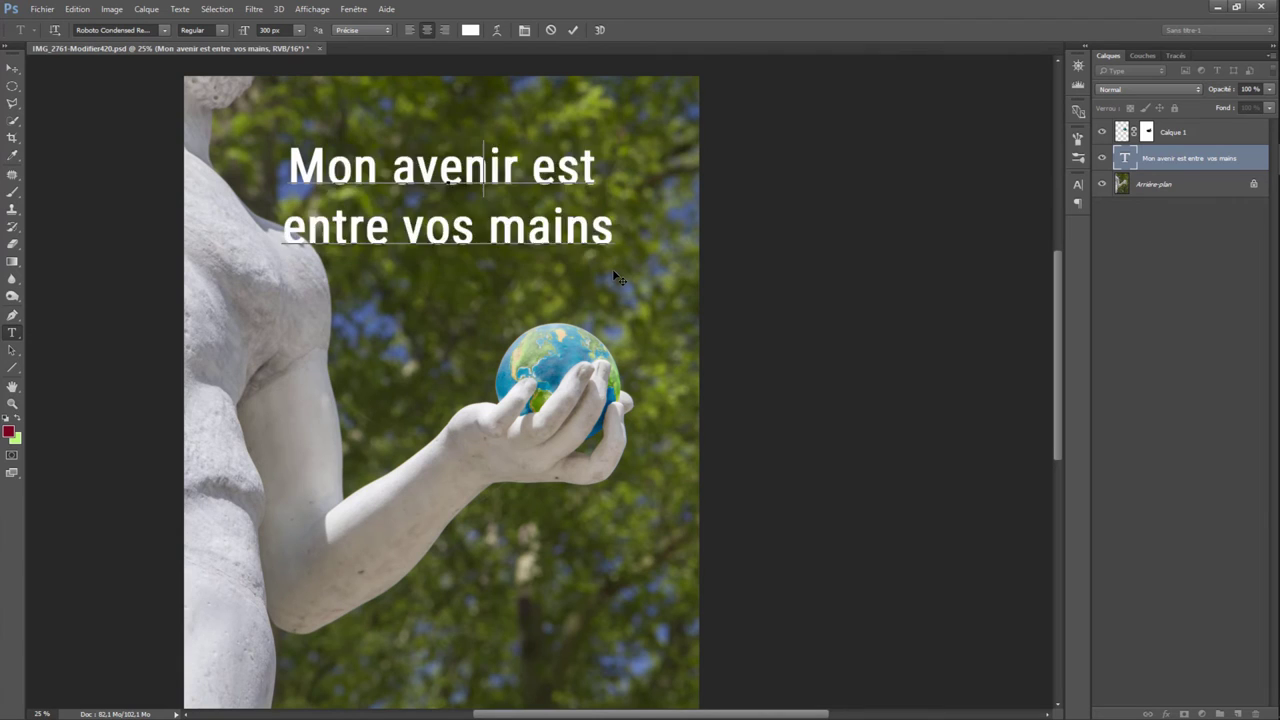
pyautogui.write('ON AVEN')
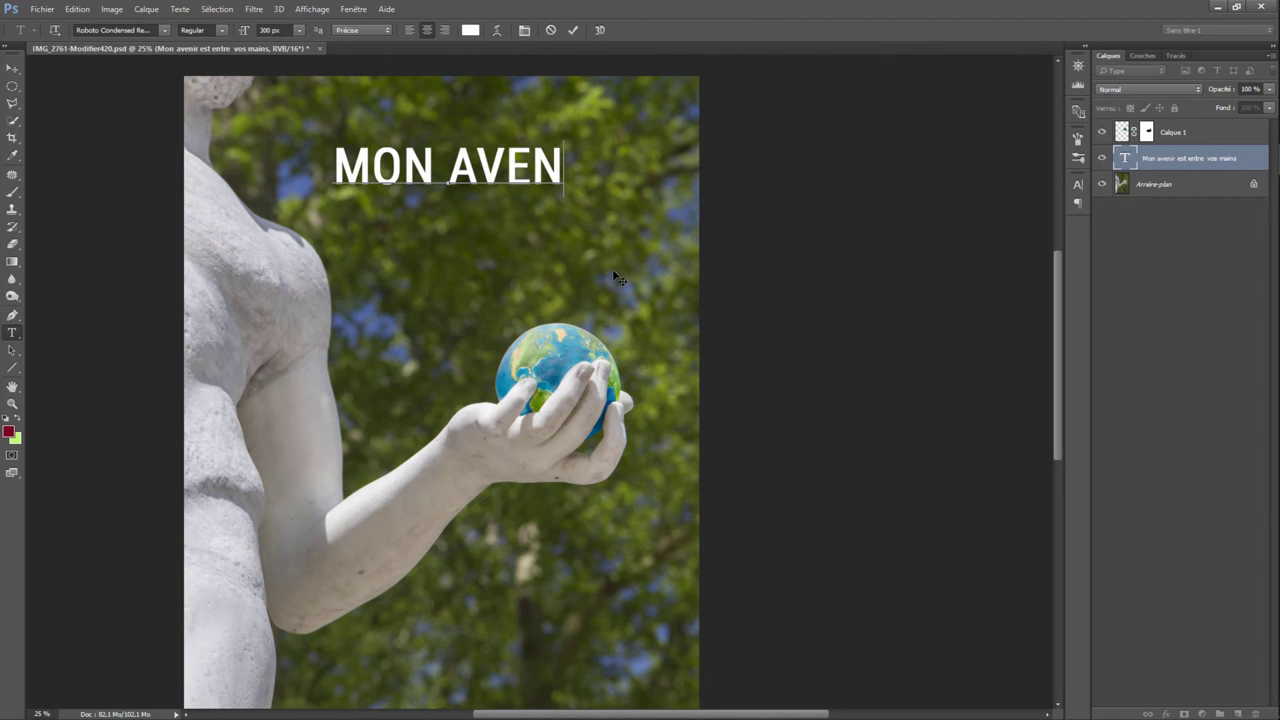
pyautogui.write('IR EST ')
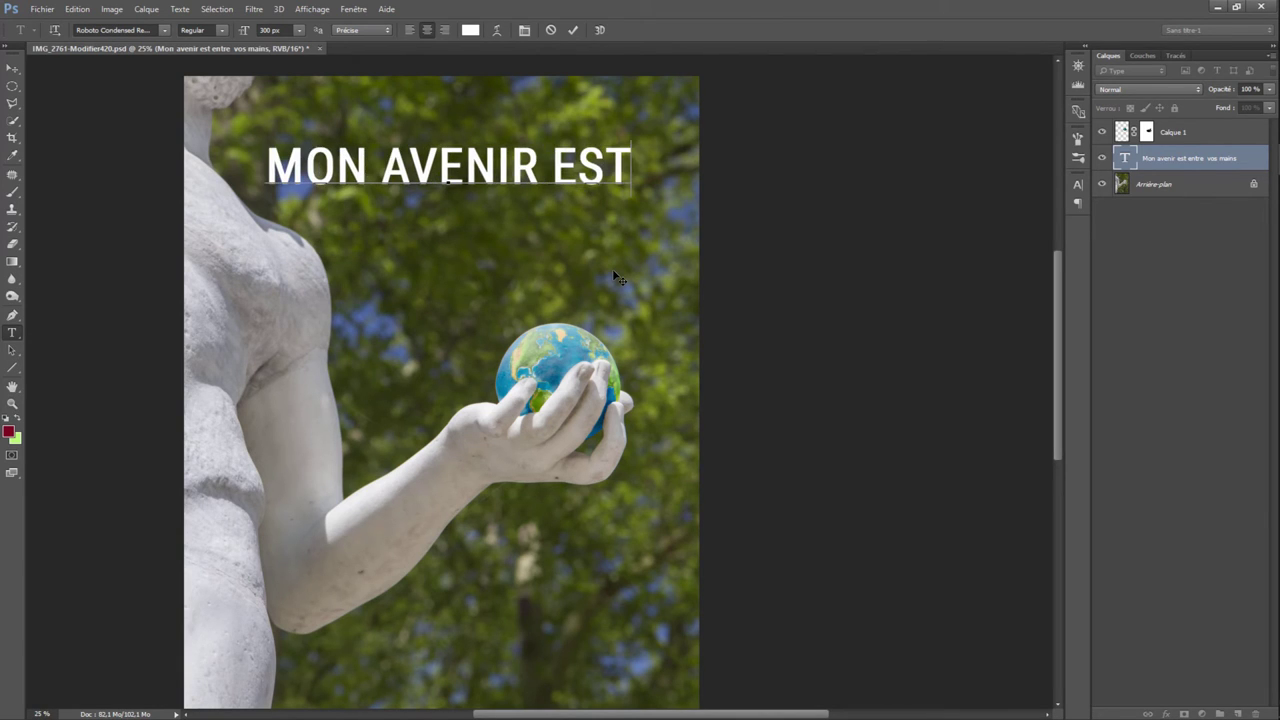
pyautogui.write('ENTRE')
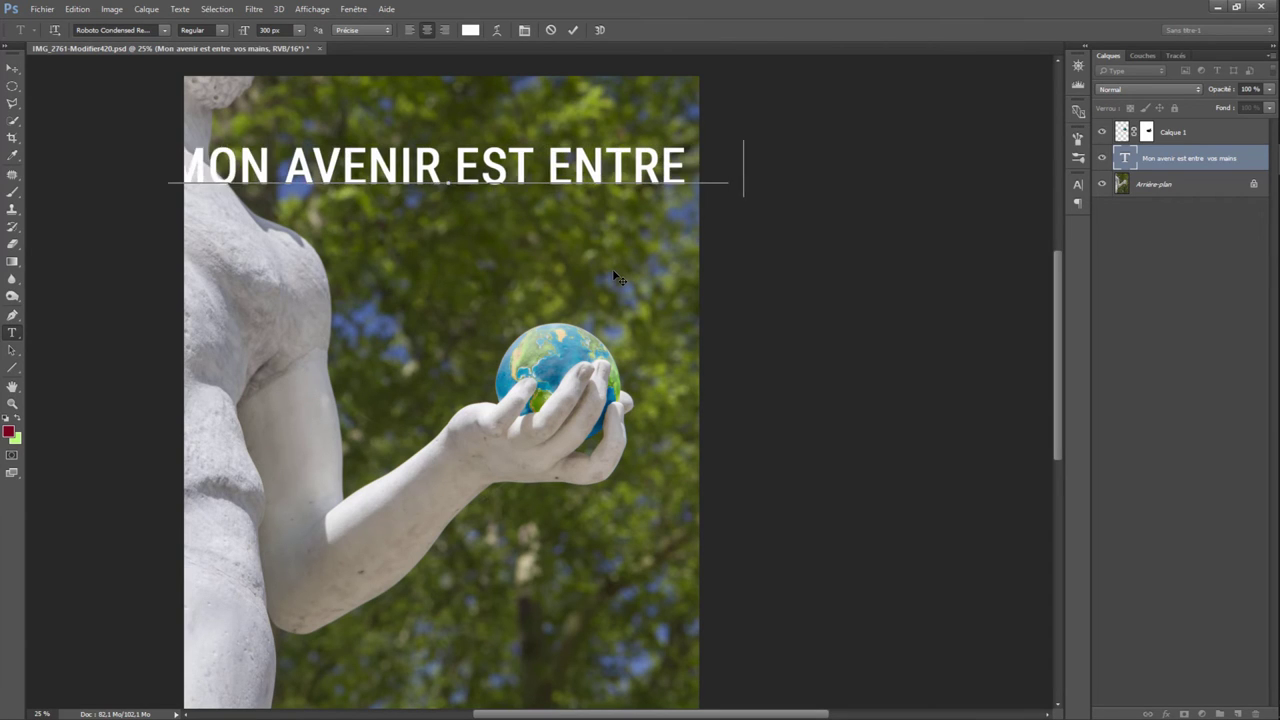
pyautogui.write(' VOS M')
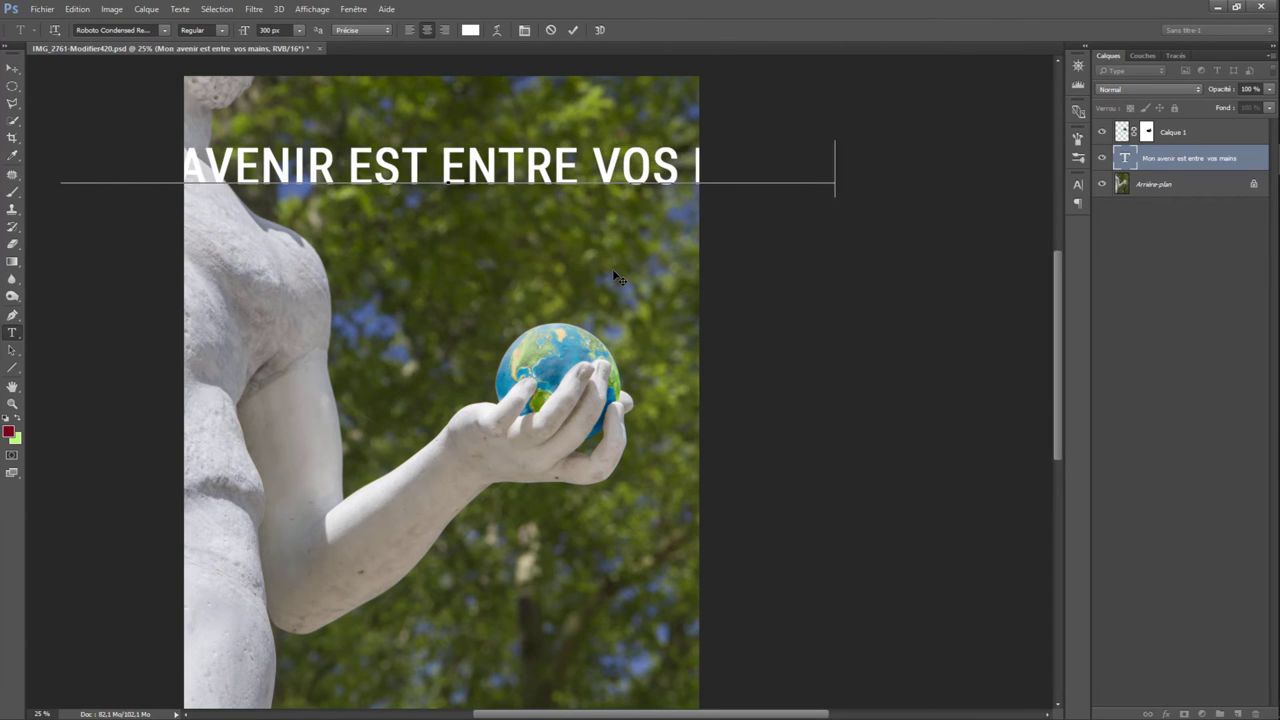
pyautogui.click(441, 168)
pyautogui.press('Return')
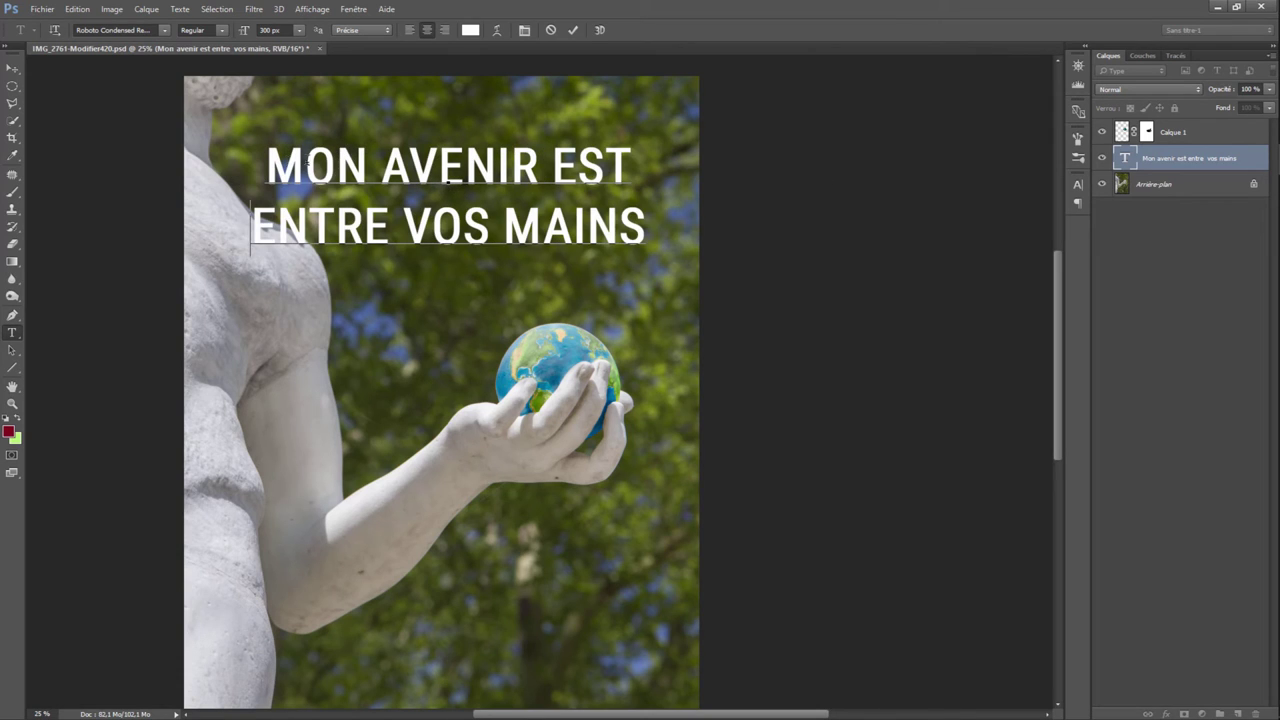
pyautogui.moveTo(266, 165); pyautogui.dragTo(636, 218)
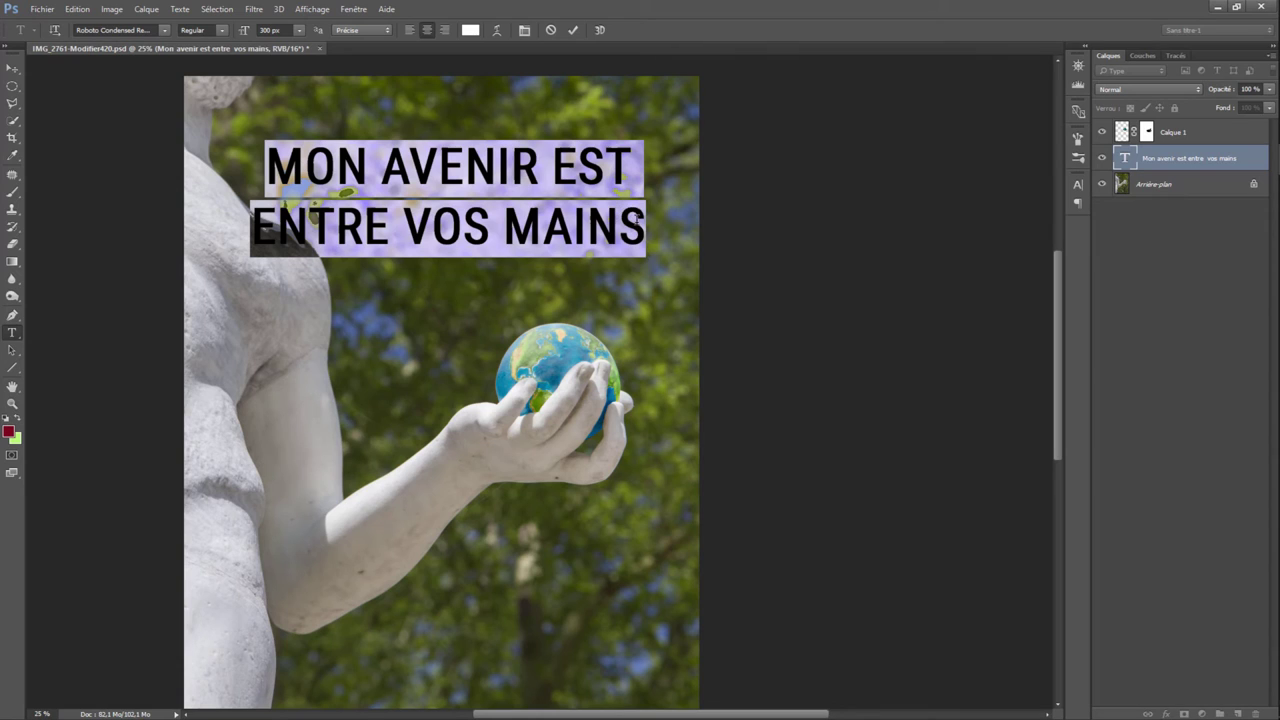
pyautogui.click(12, 67)
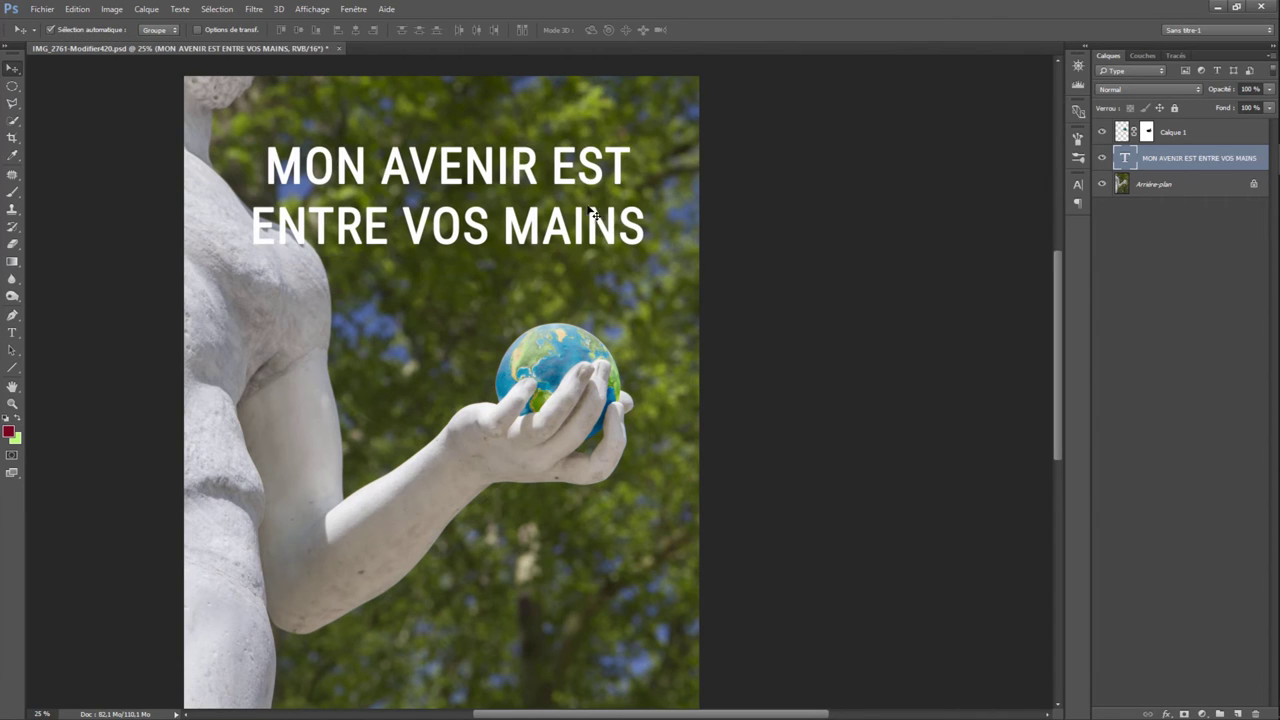
pyautogui.rightClick(1170, 163)
# Step: Add a 1 px #1f1f1f Contour stroke to the title and nudge it slightly higher
pyautogui.click(863, 146)
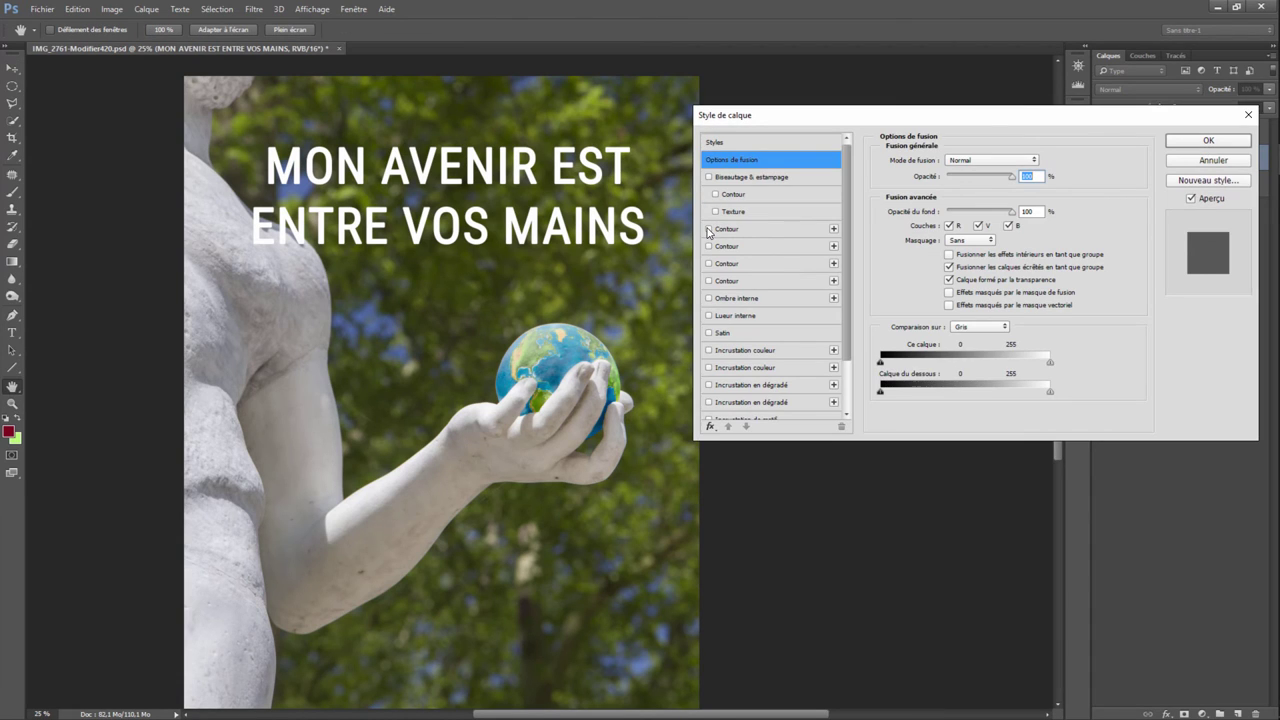
pyautogui.click(709, 229)
pyautogui.click(726, 229)
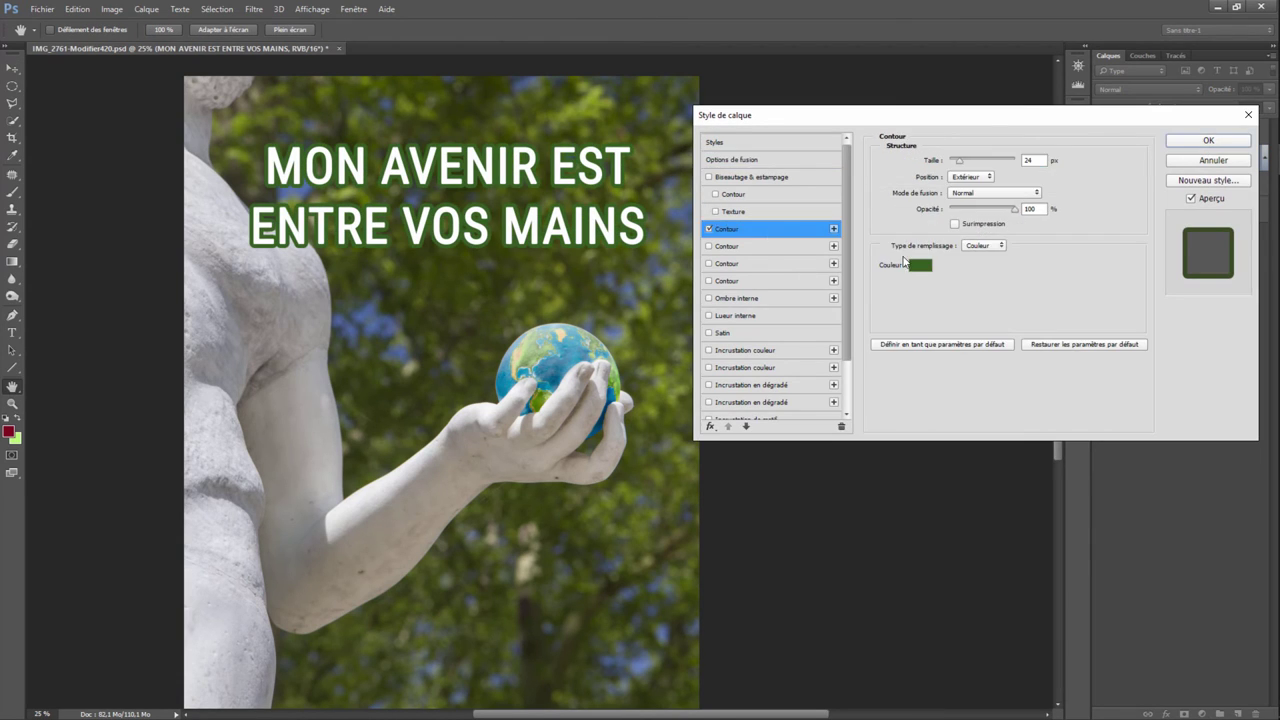
pyautogui.click(920, 265)
pyautogui.click(262, 232)
pyautogui.moveTo(826, 545); pyautogui.dragTo(818, 593)
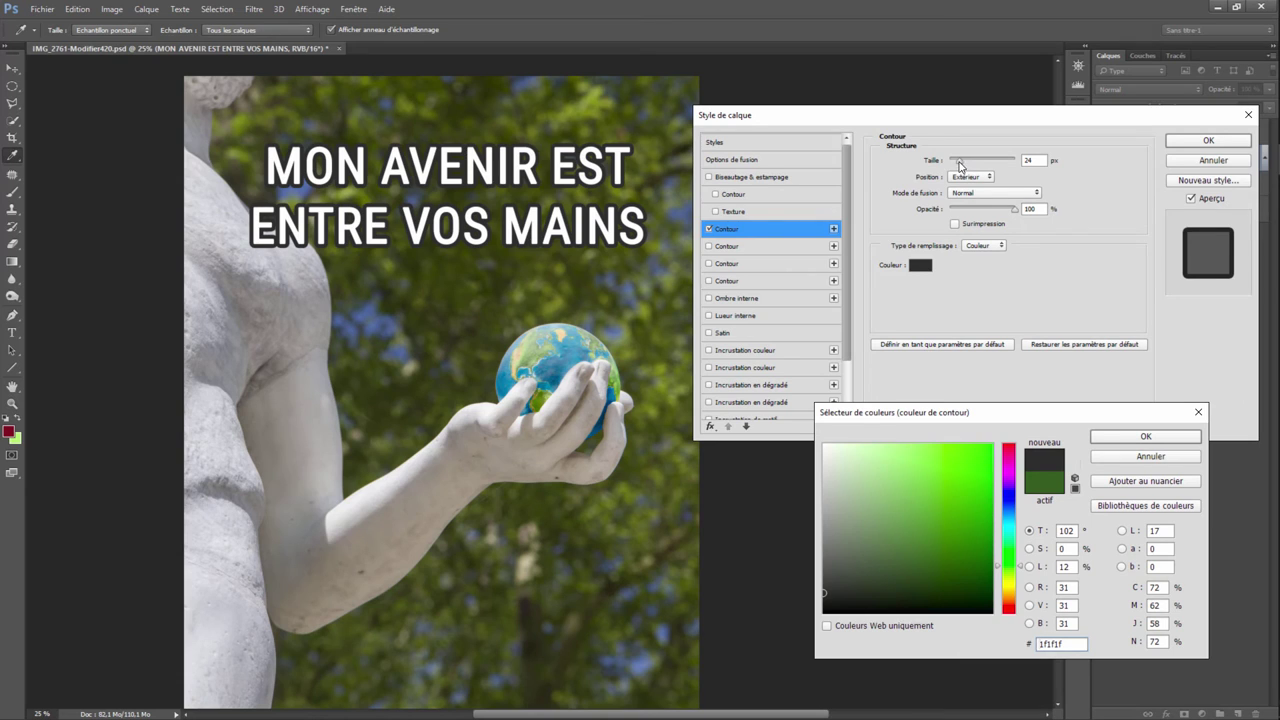
pyautogui.click(958, 166)
pyautogui.click(1130, 440)
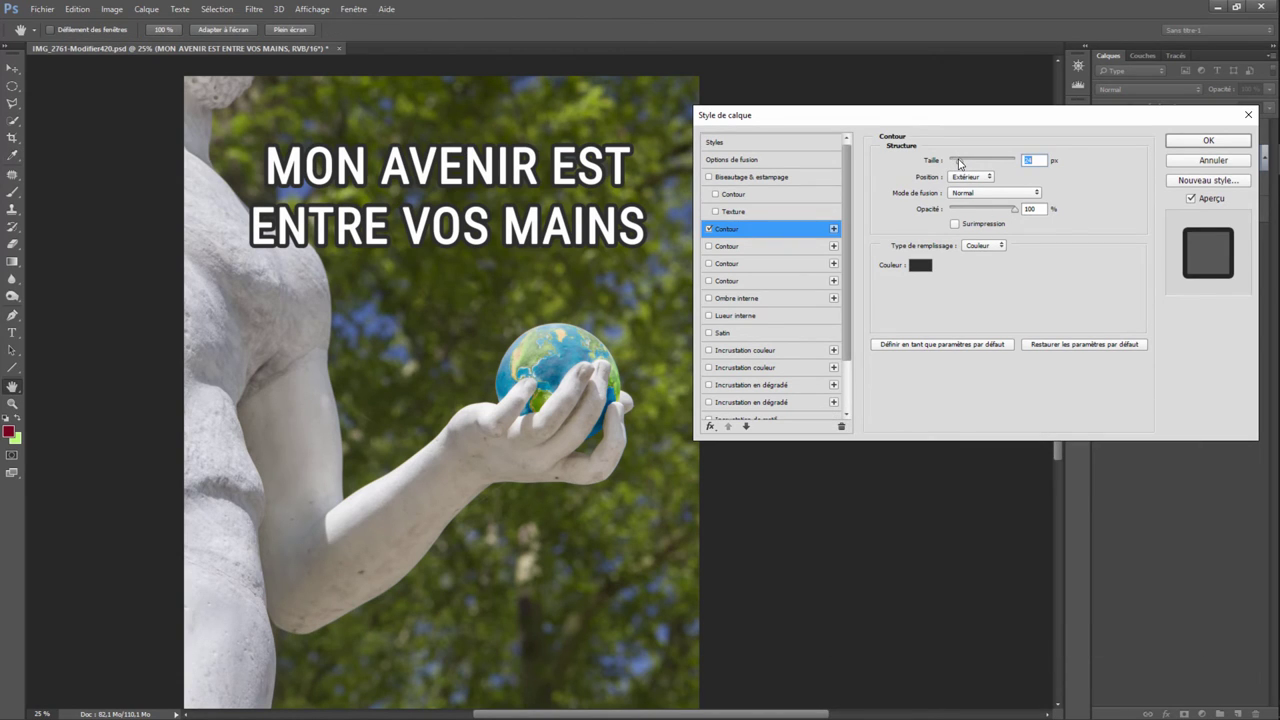
pyautogui.moveTo(958, 163); pyautogui.dragTo(956, 165)
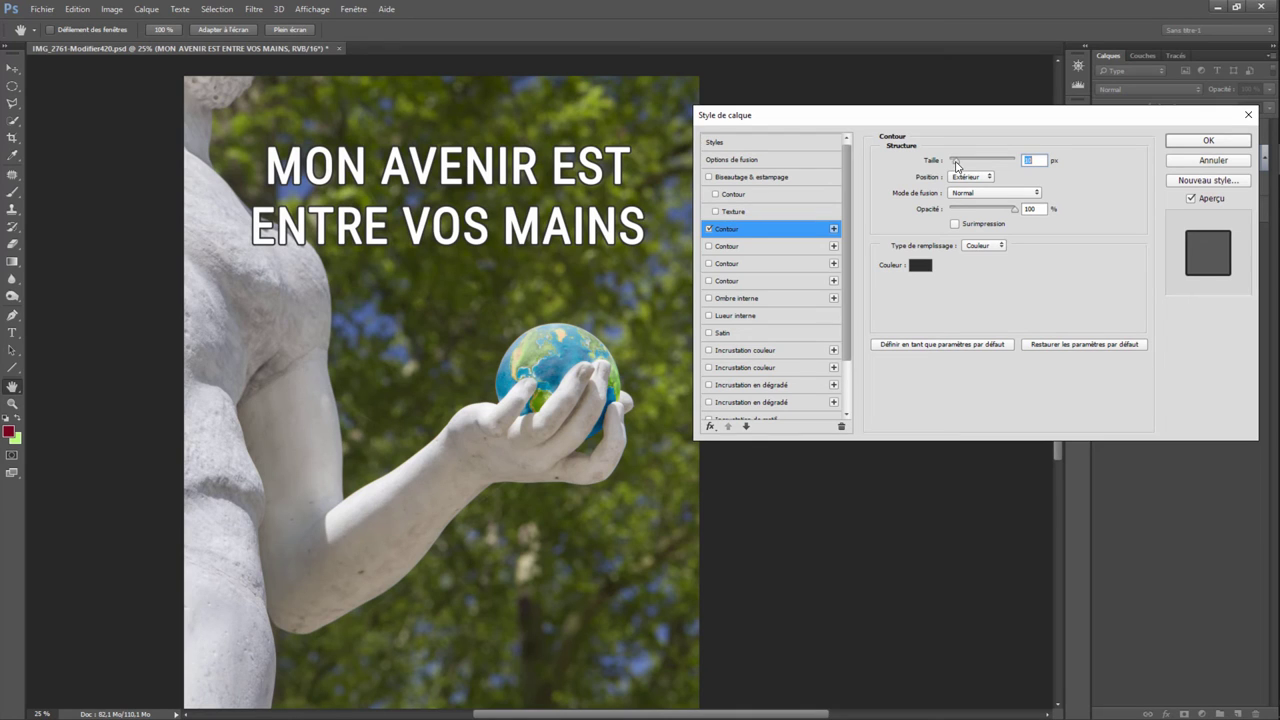
pyautogui.click(1208, 140)
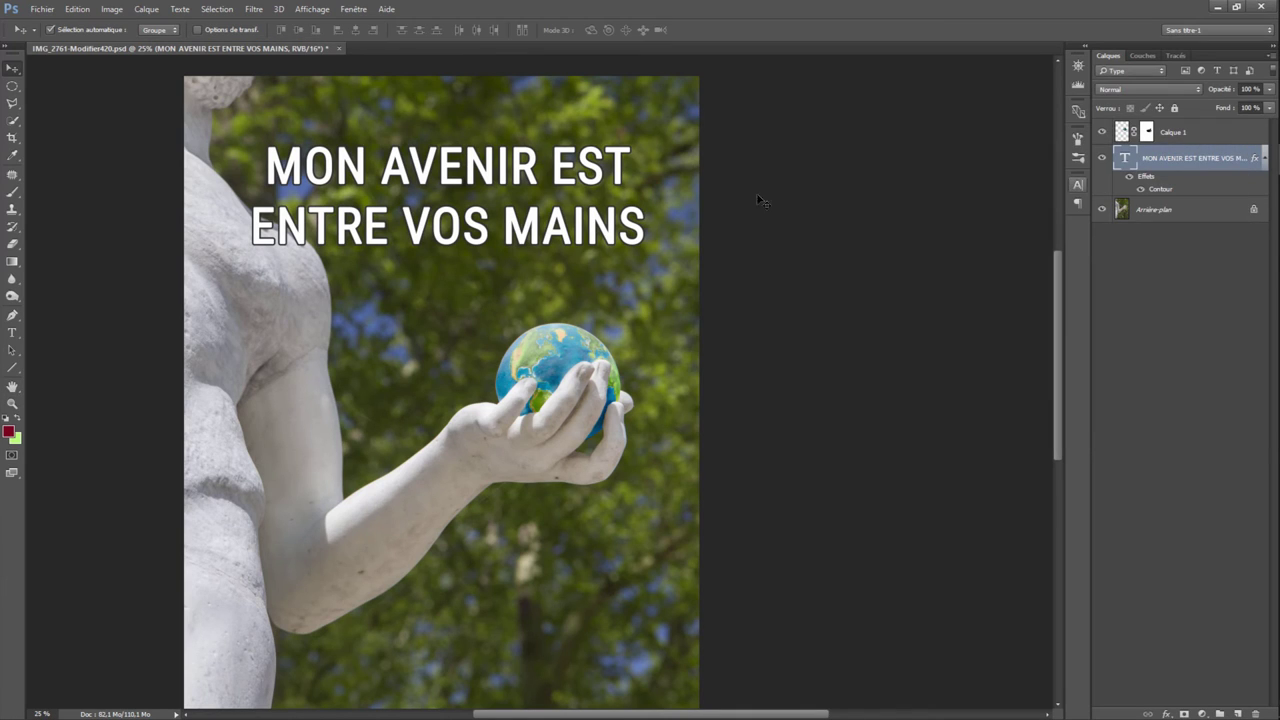
pyautogui.moveTo(457, 165); pyautogui.dragTo(461, 147)
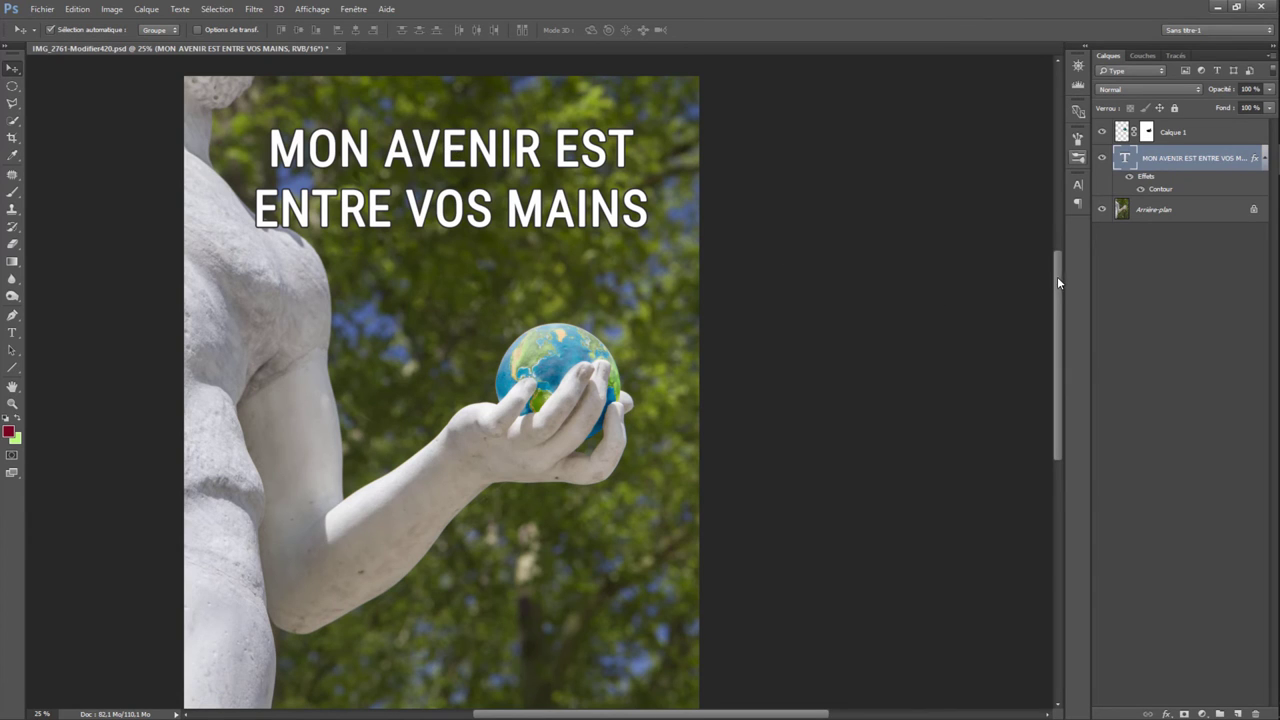
# Step: Add 'SAUVEZ MOI !' below the arm in Roboto Condensed Bold, moved toward the centre
pyautogui.moveTo(1057, 283); pyautogui.dragTo(1045, 343)
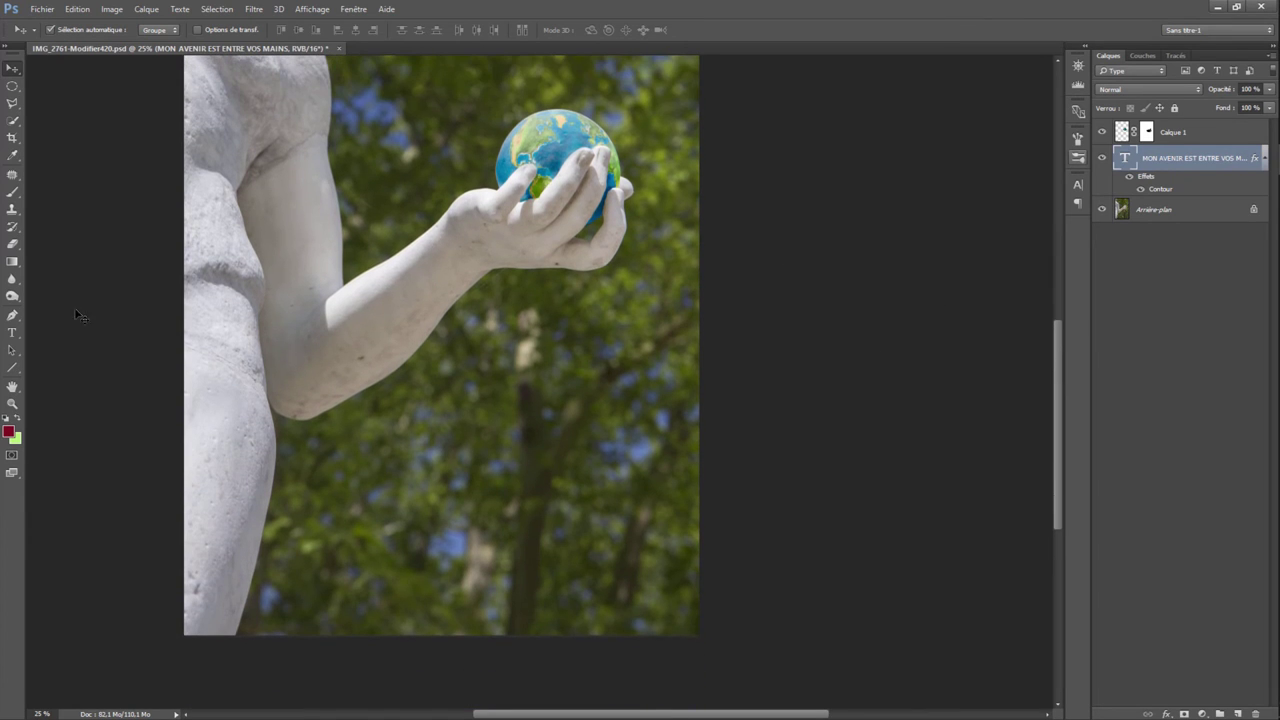
pyautogui.click(12, 332)
pyautogui.click(330, 405)
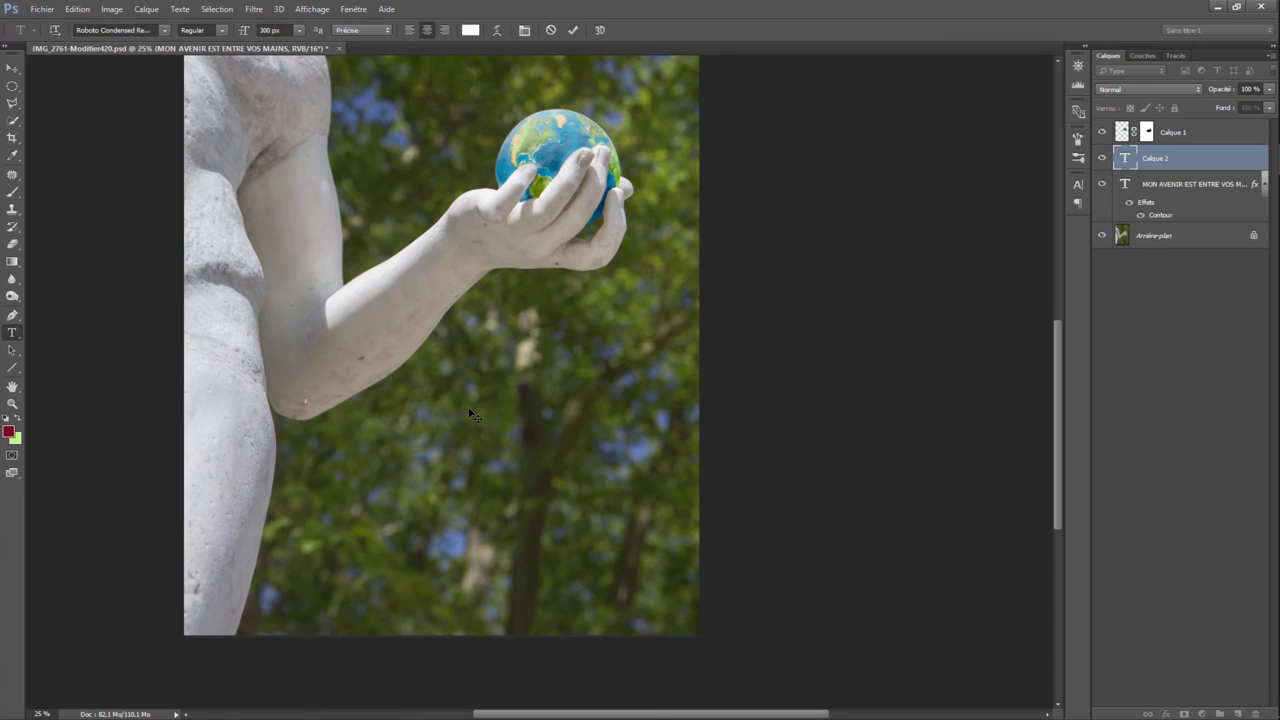
pyautogui.write('SAUVE')
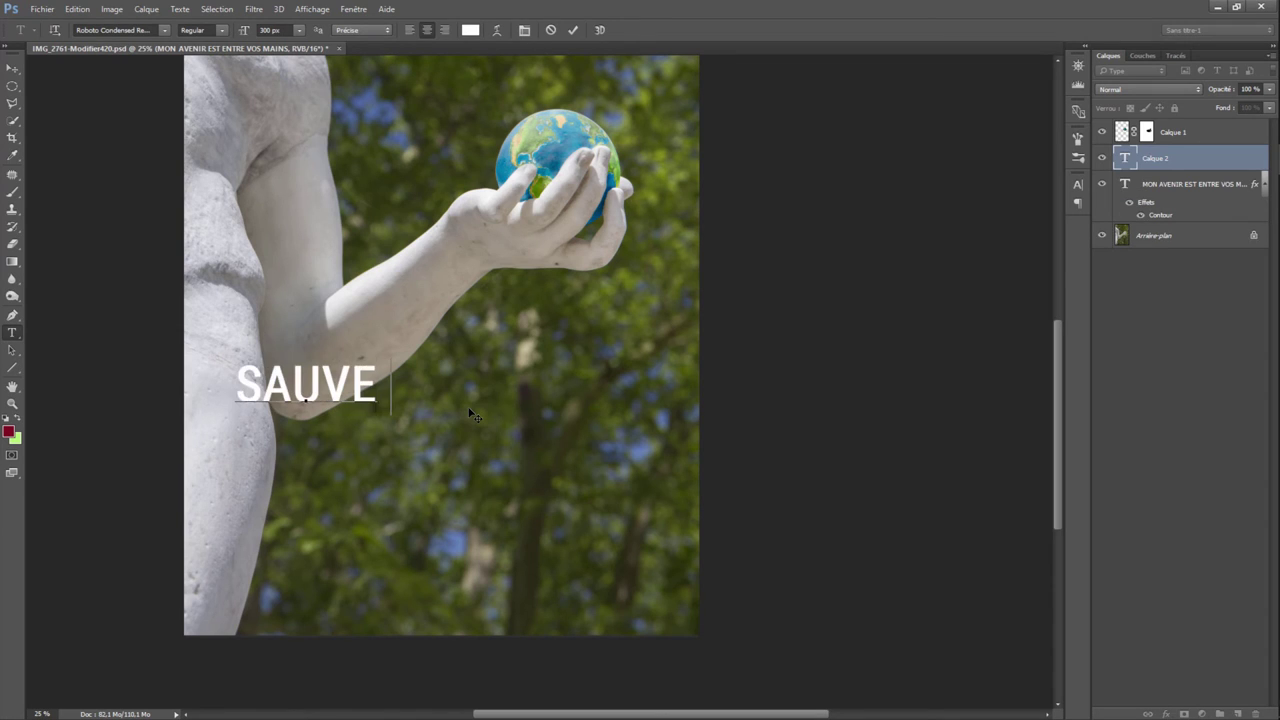
pyautogui.write('Z M')
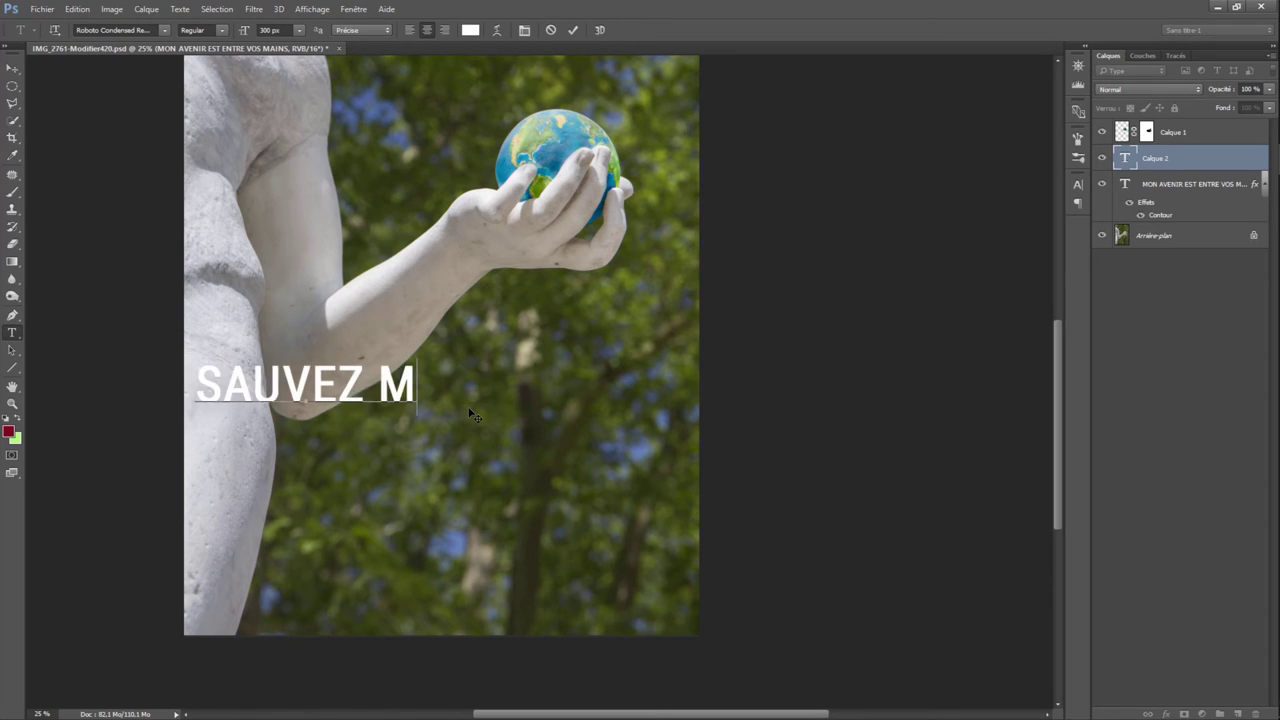
pyautogui.write('OI')
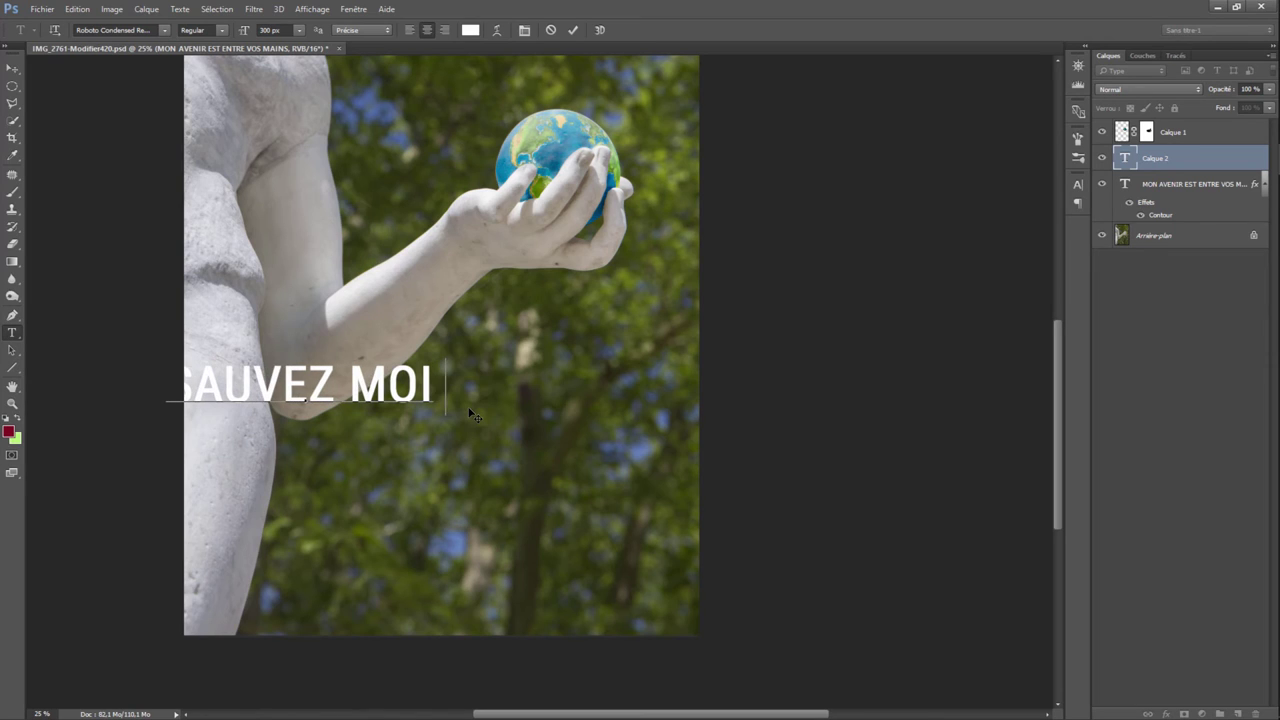
pyautogui.write(' !')
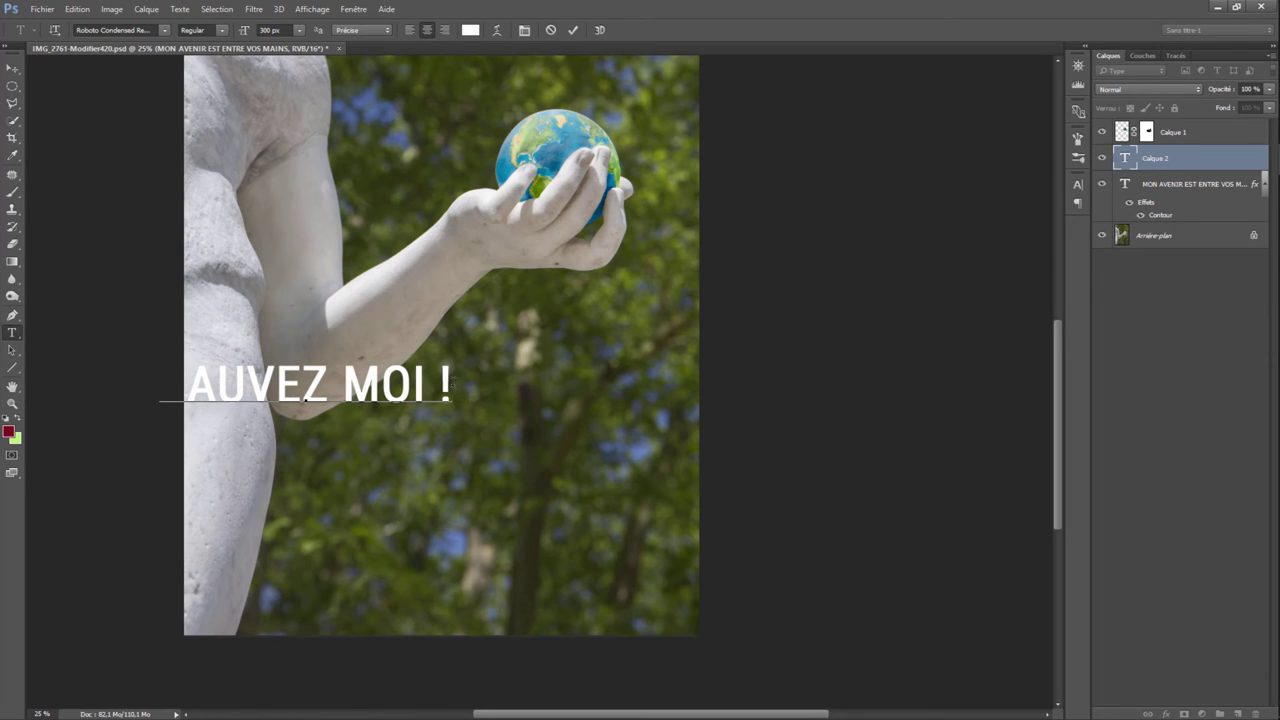
pyautogui.moveTo(455, 388); pyautogui.dragTo(113, 389)
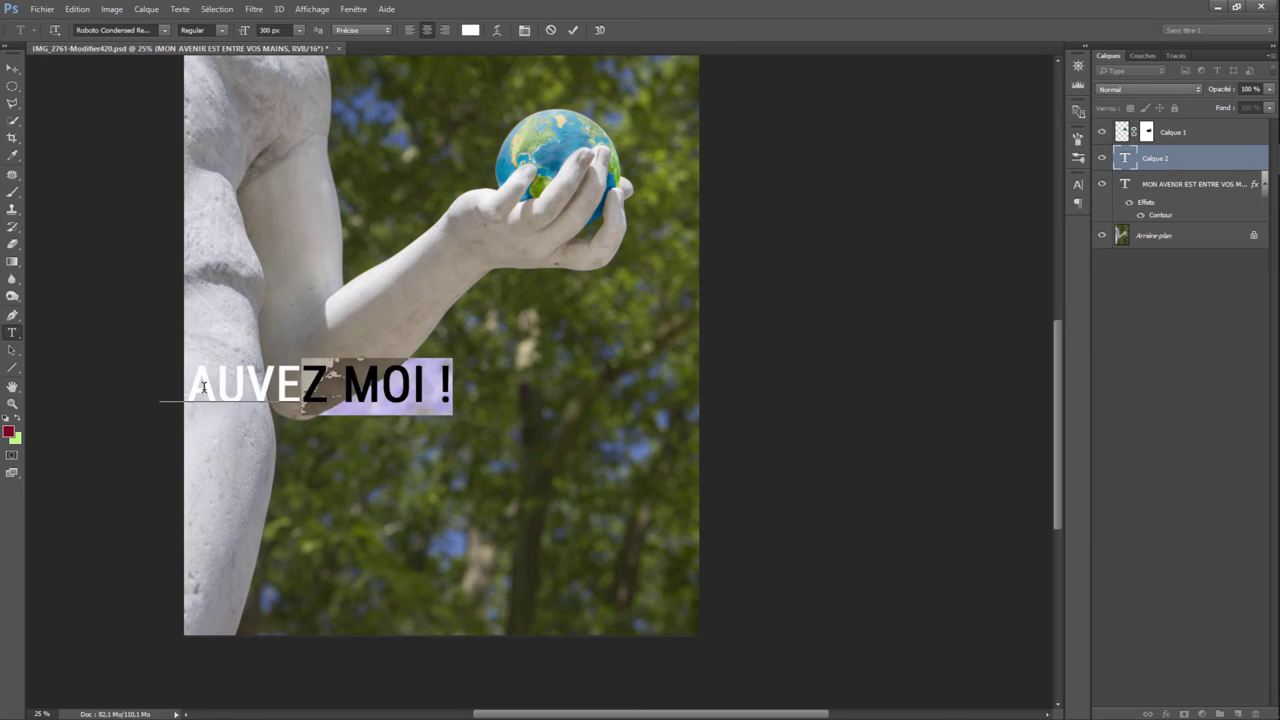
pyautogui.click(165, 30)
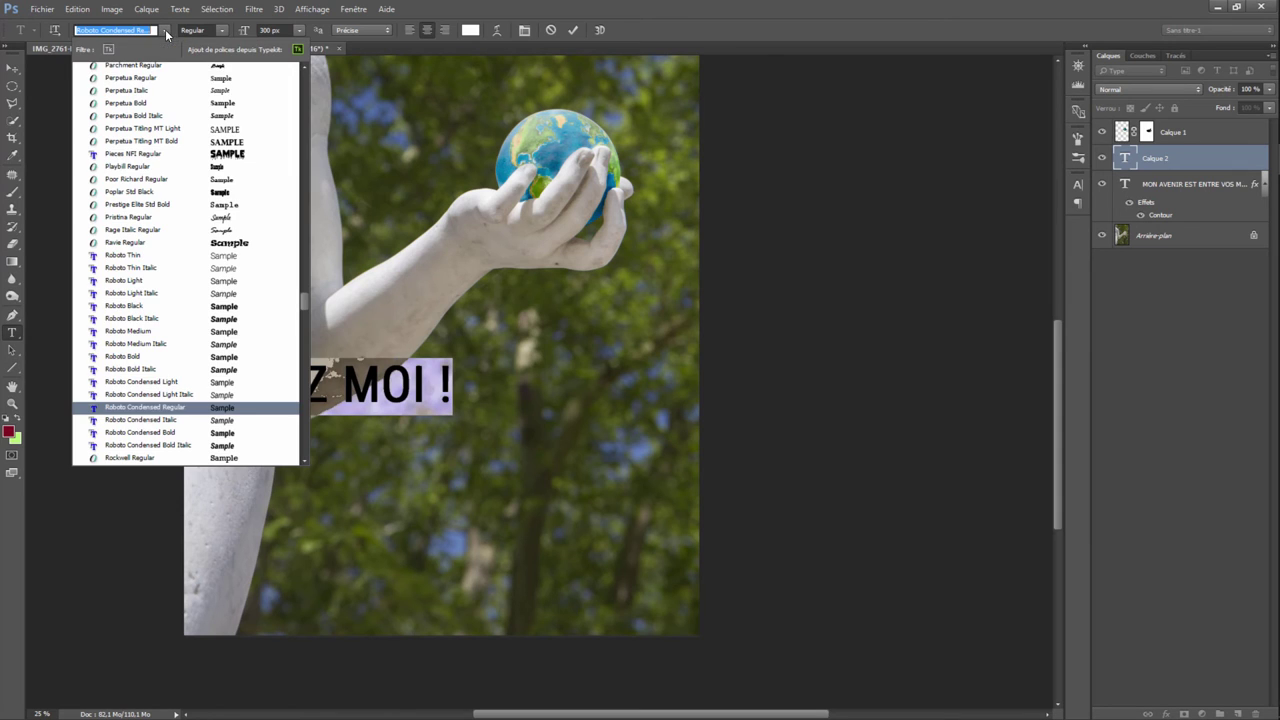
pyautogui.click(170, 433)
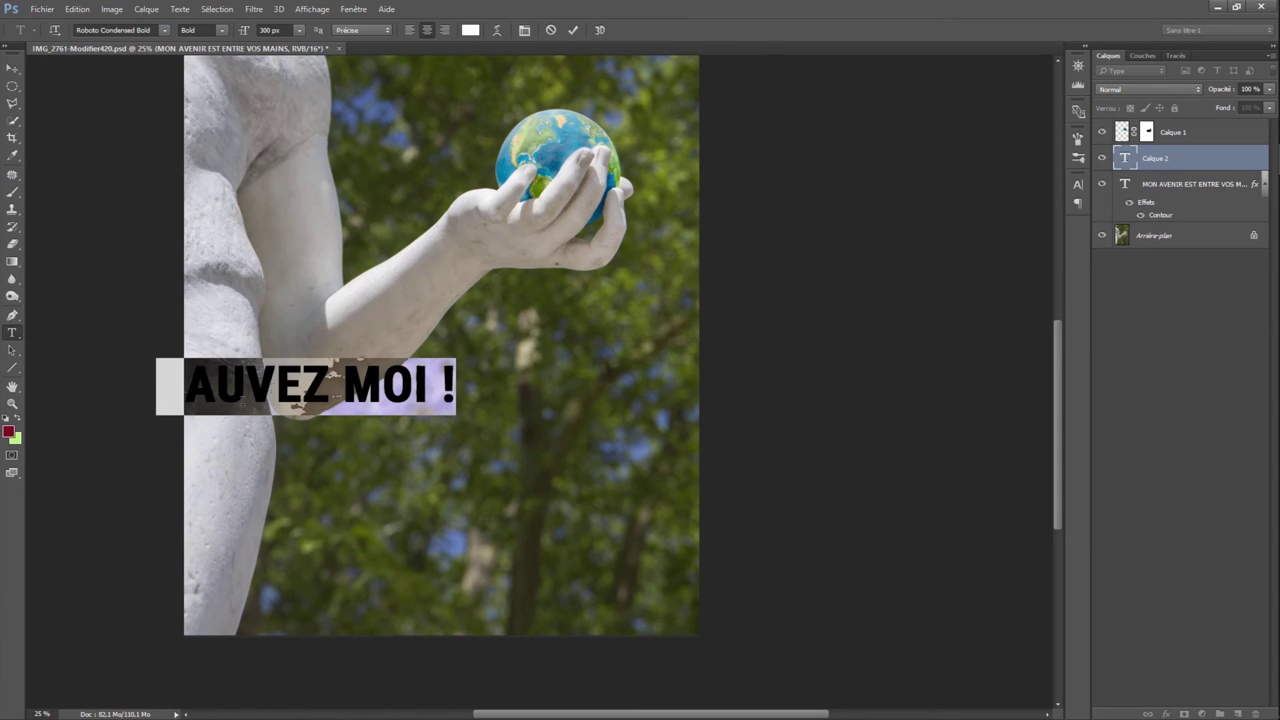
pyautogui.click(12, 68)
pyautogui.moveTo(268, 382)
pyautogui.mouseDown()
pyautogui.moveTo(427, 368)
pyautogui.moveTo(408, 344)
pyautogui.mouseUp()
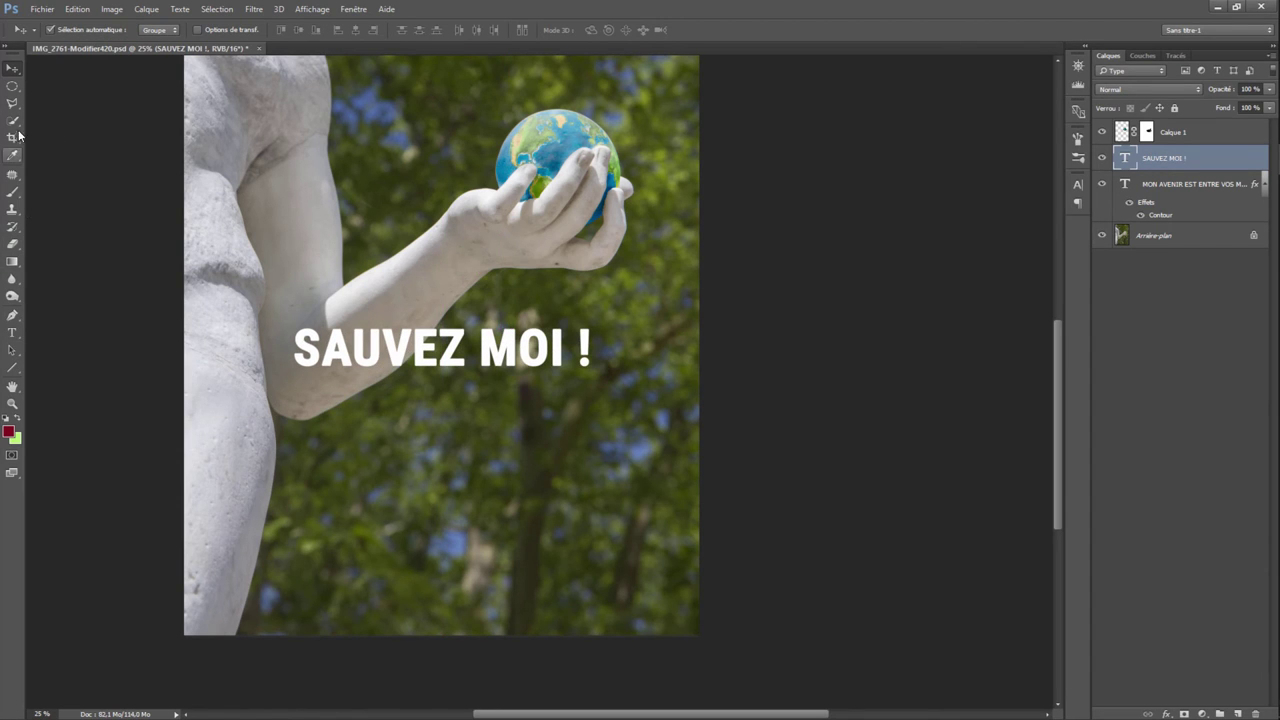
# Step: Enlarge SAUVEZ MOI ! to 400 px and nudge it slightly right and down
pyautogui.click(12, 335)
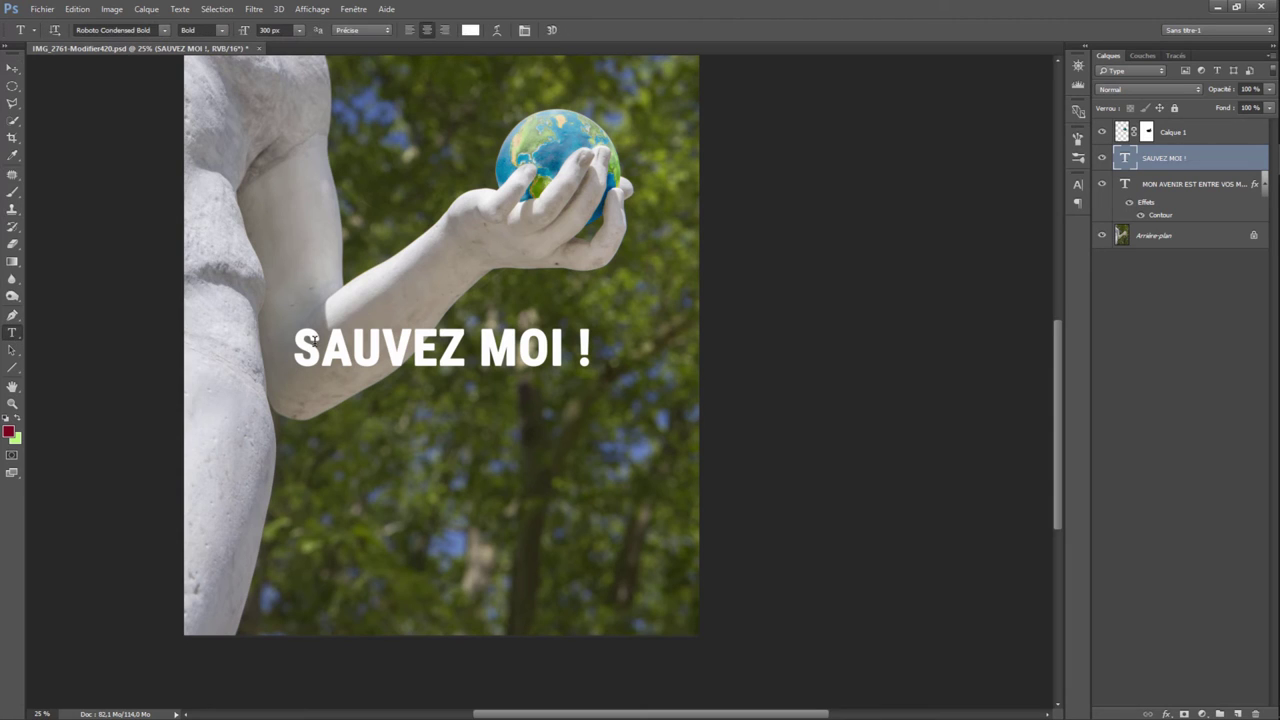
pyautogui.moveTo(301, 345); pyautogui.dragTo(591, 339)
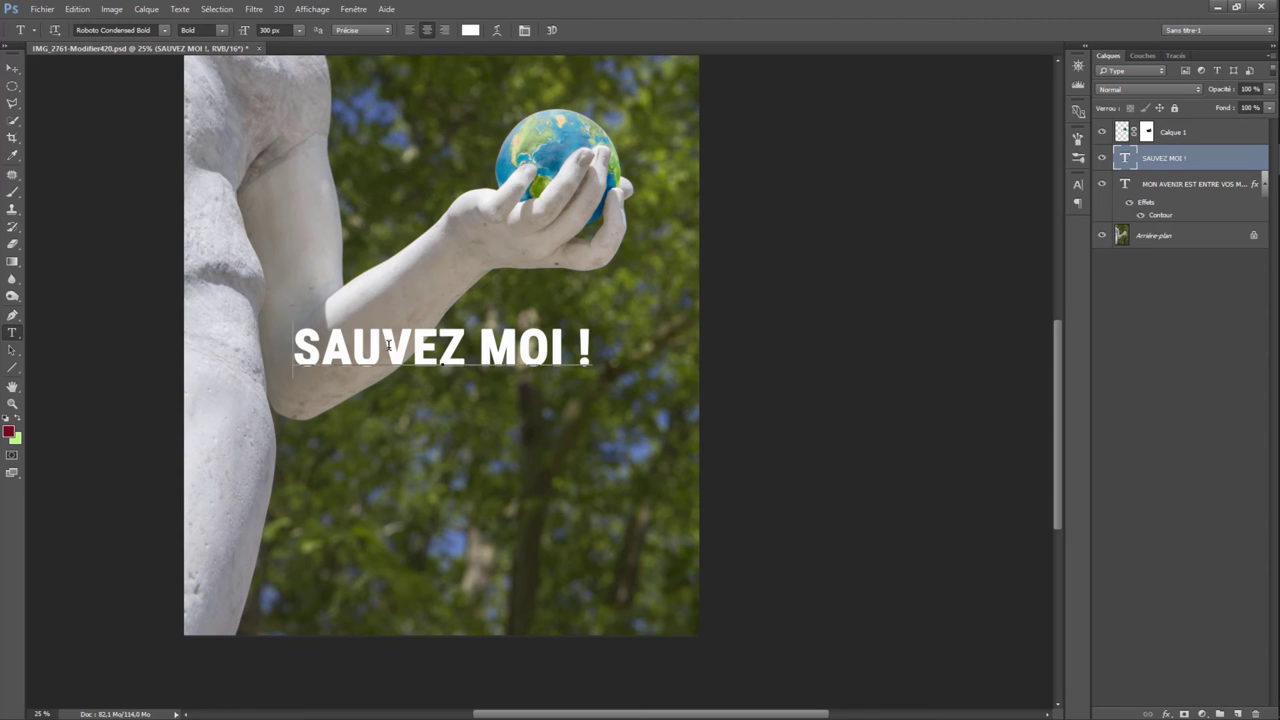
pyautogui.click(257, 31)
pyautogui.write('400')
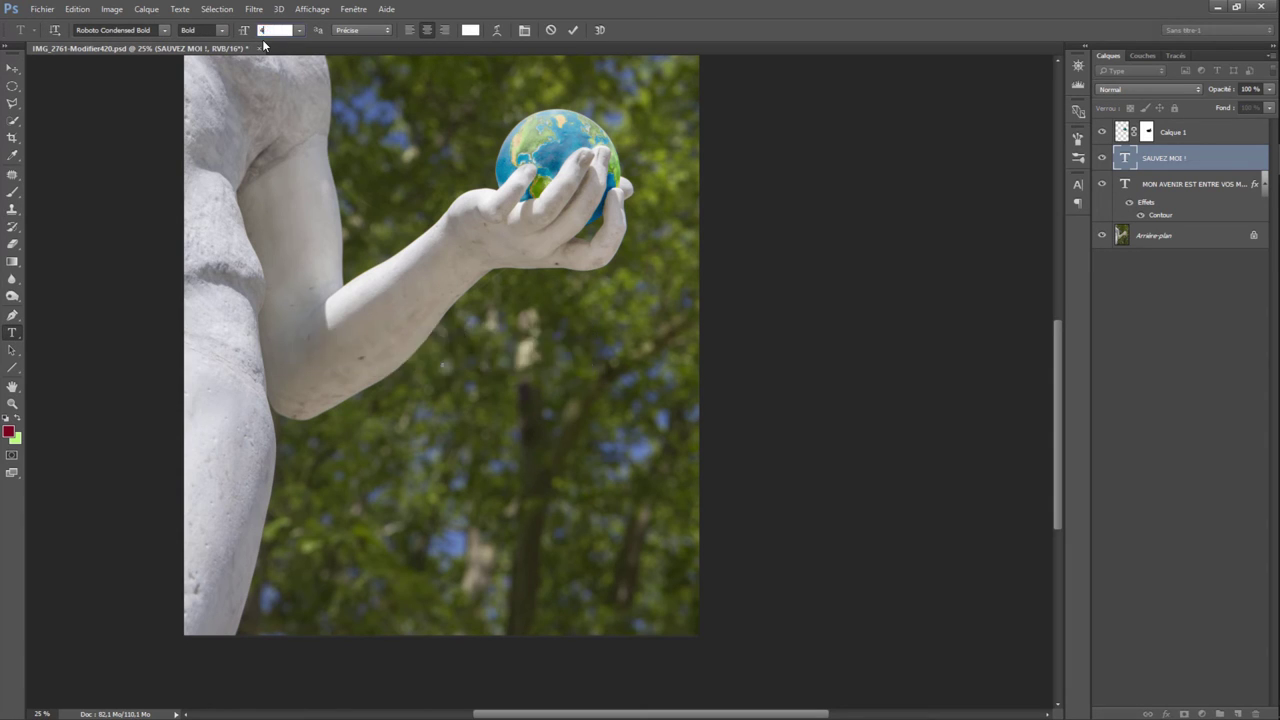
pyautogui.press('Return')
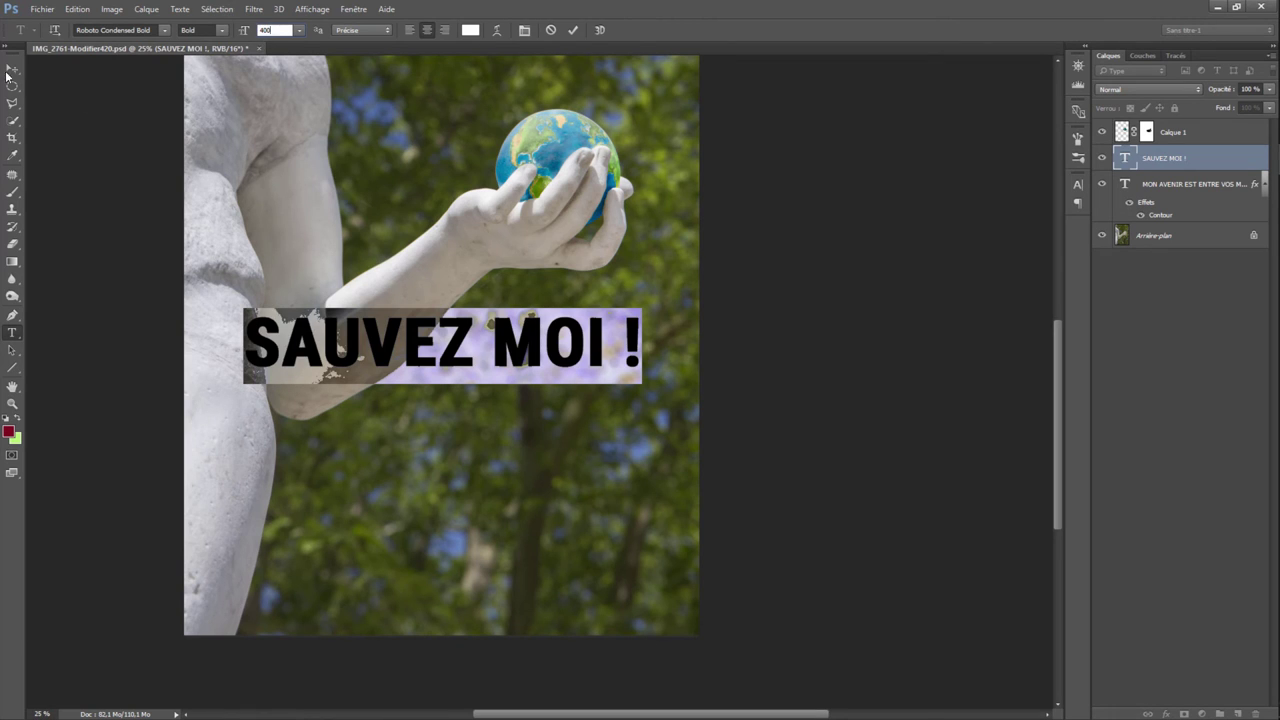
pyautogui.click(12, 67)
pyautogui.moveTo(466, 360); pyautogui.dragTo(473, 372)
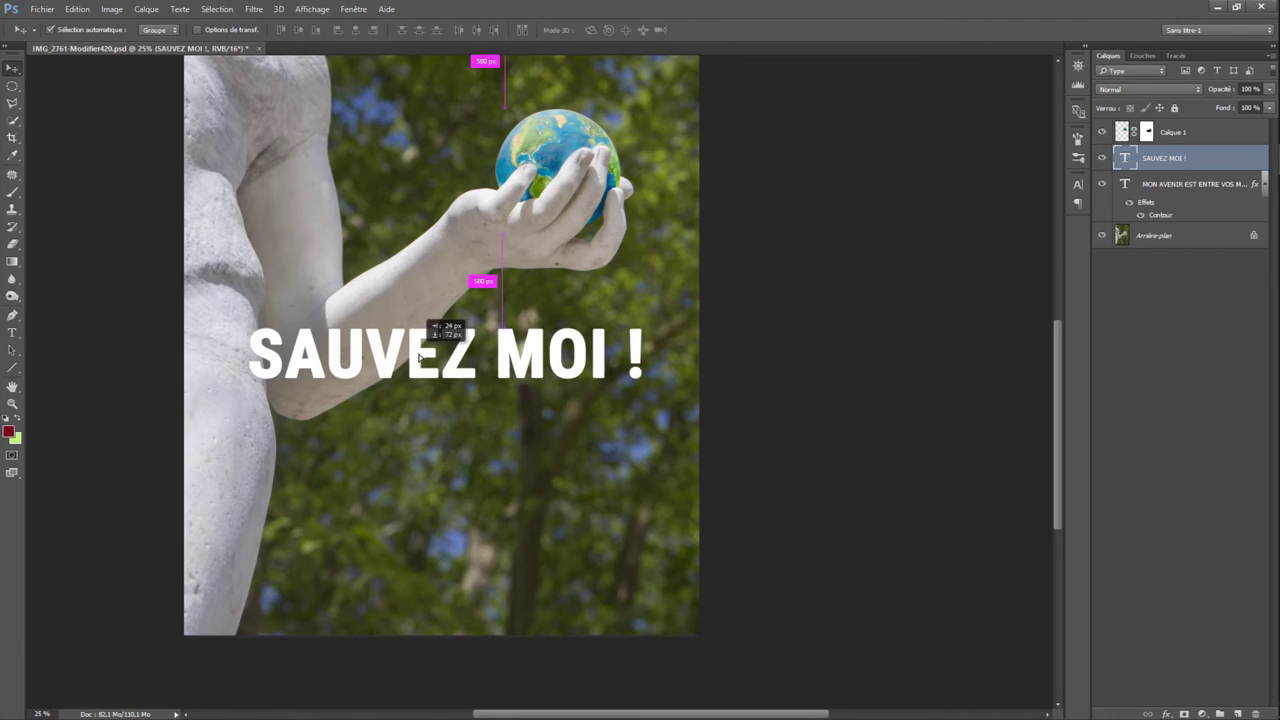
pyautogui.rightClick(1159, 161)
pyautogui.click(851, 146)
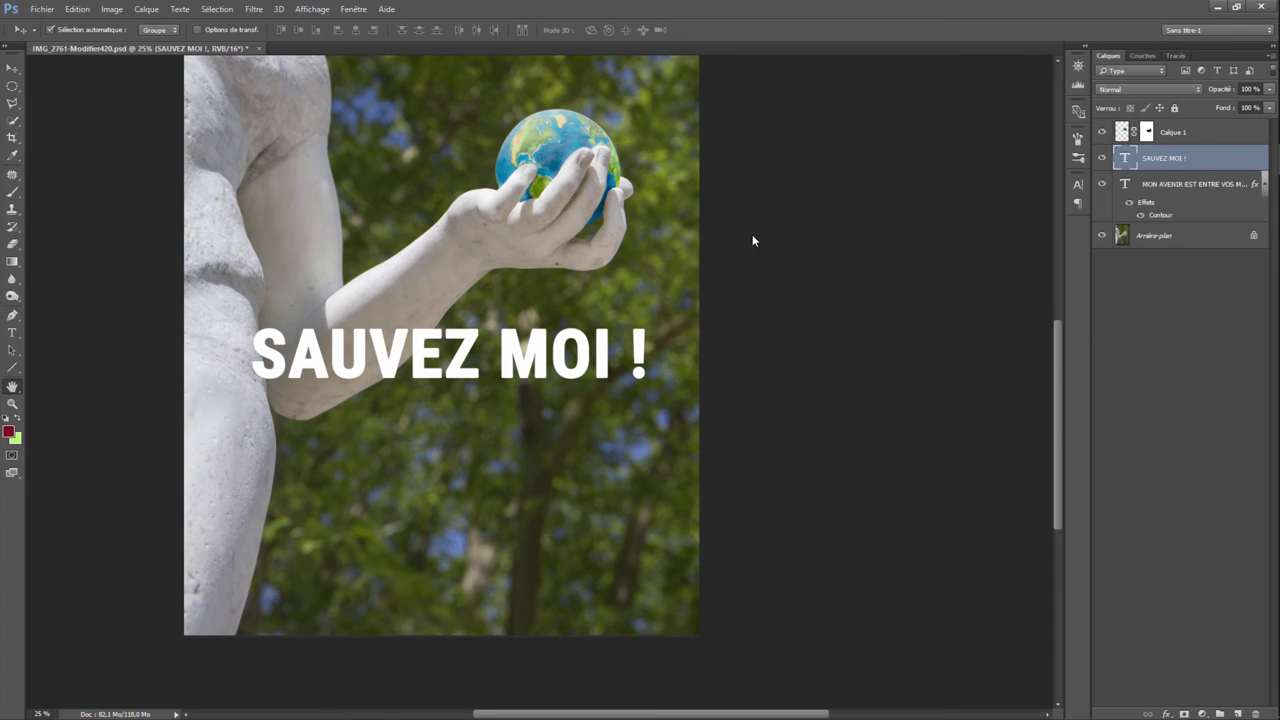
# Step: Give SAUVEZ MOI ! a thinner Contour stroke and a darker Ombre portée drop shadow
pyautogui.click(709, 230)
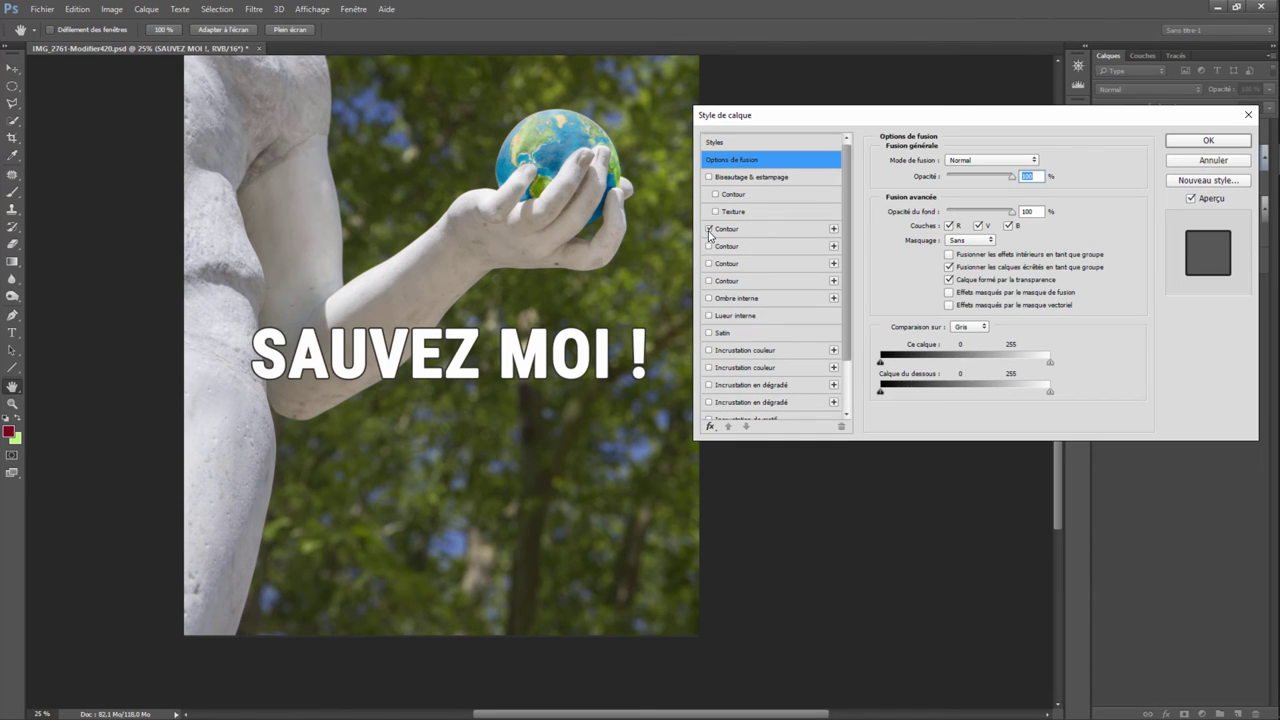
pyautogui.click(790, 237)
pyautogui.moveTo(955, 166); pyautogui.dragTo(957, 168)
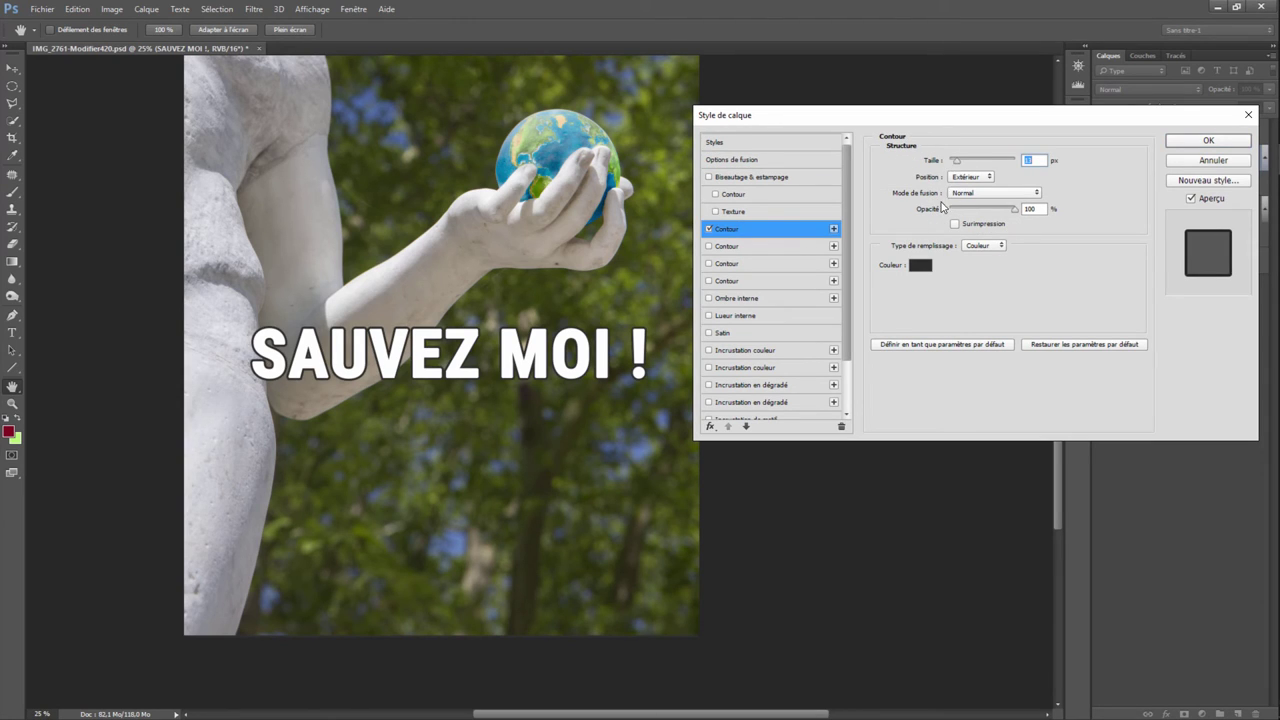
pyautogui.moveTo(845, 265); pyautogui.dragTo(840, 358)
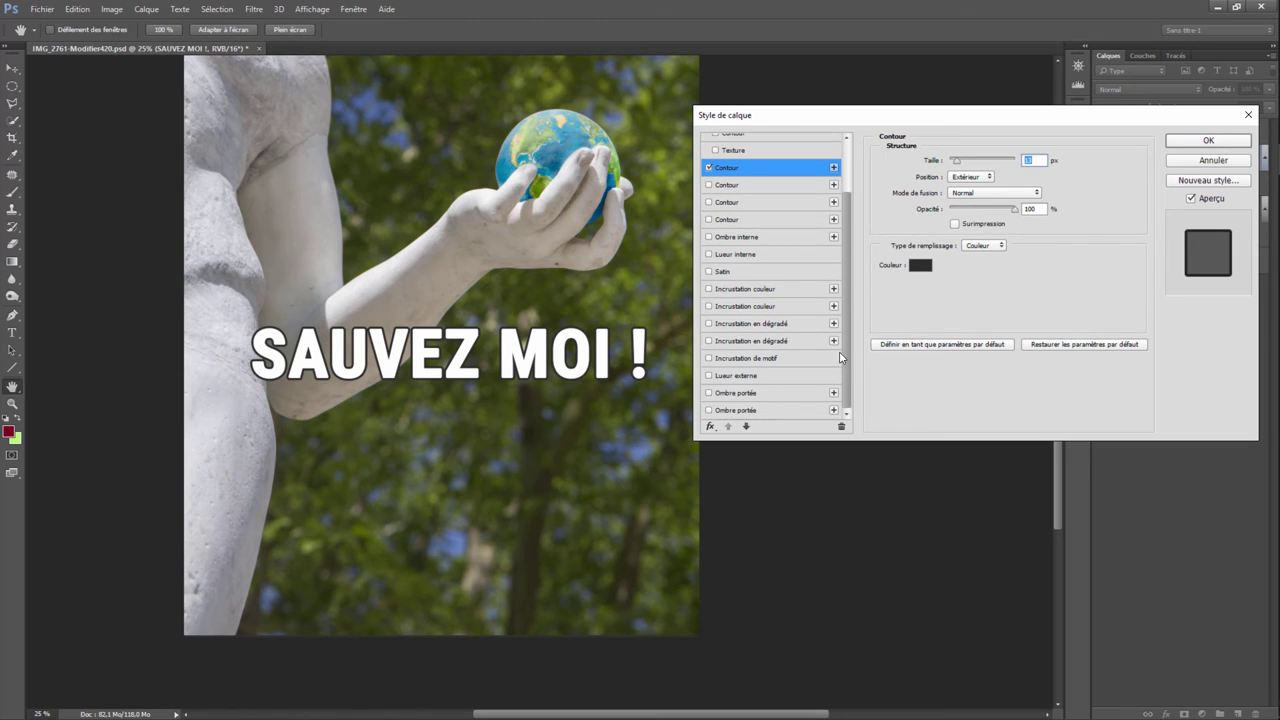
pyautogui.click(708, 394)
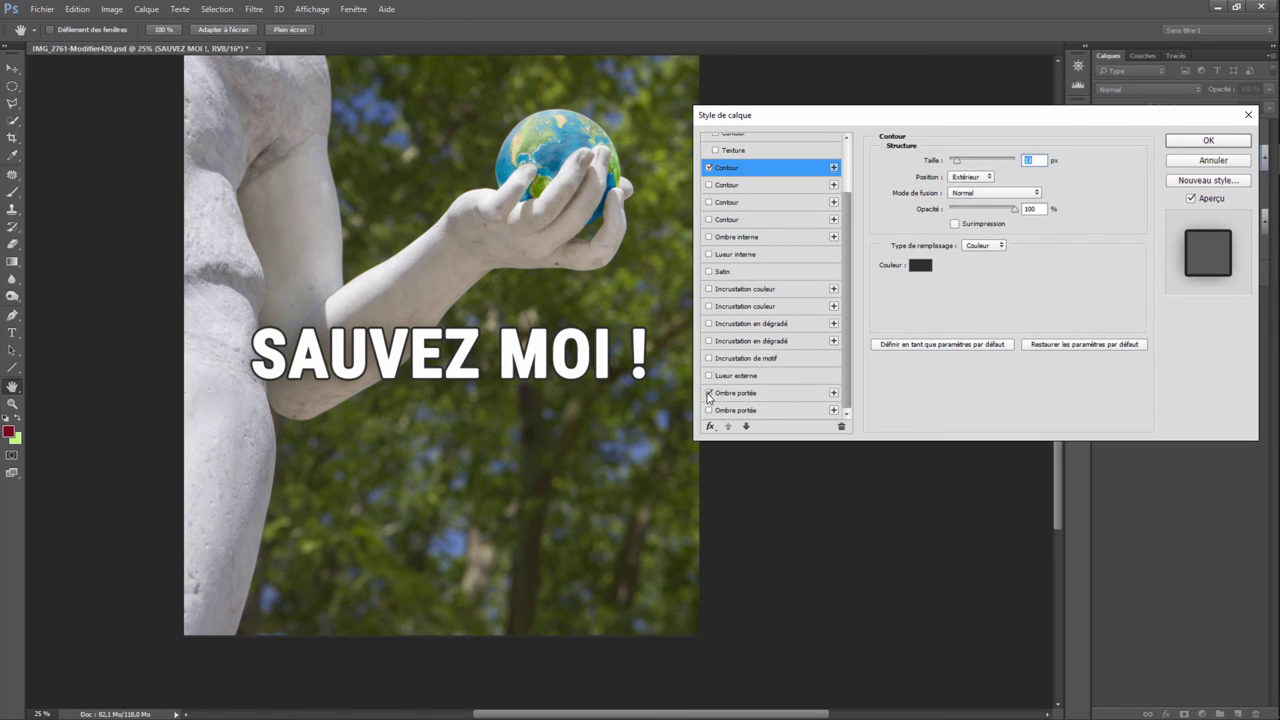
pyautogui.click(708, 394)
pyautogui.click(708, 394)
pyautogui.click(708, 394)
pyautogui.click(753, 395)
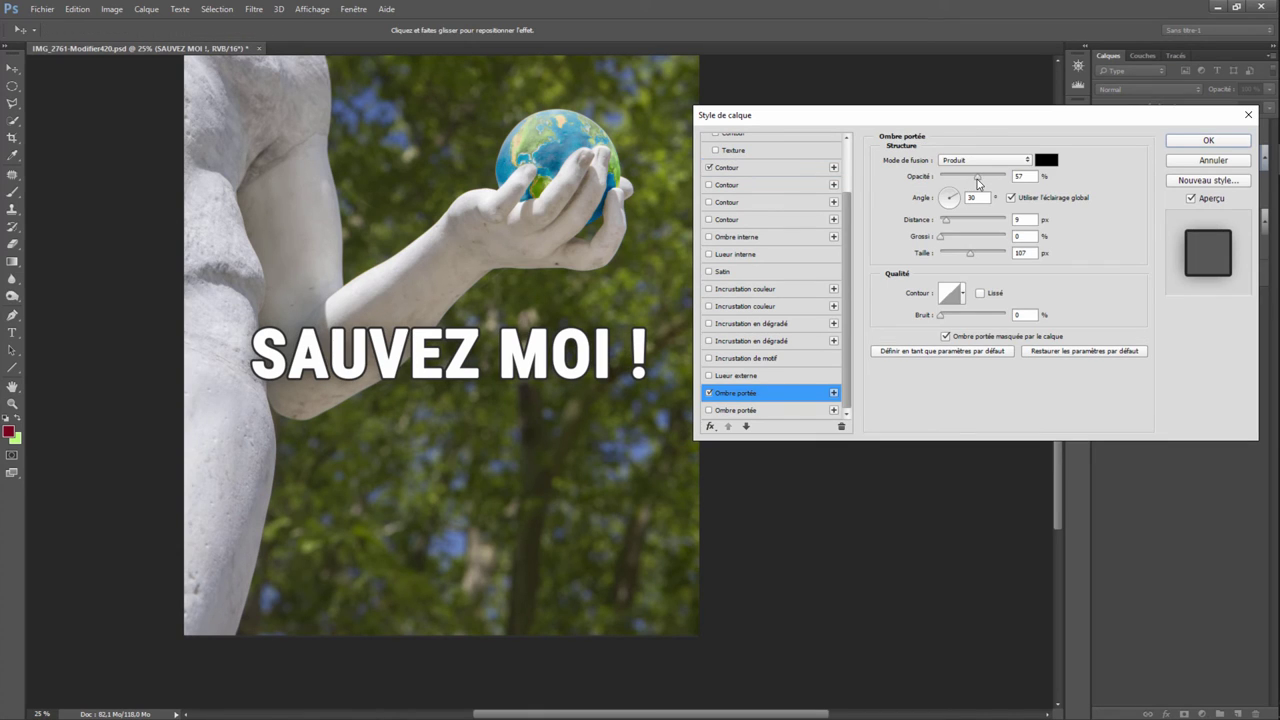
pyautogui.moveTo(981, 177)
pyautogui.mouseDown()
pyautogui.moveTo(1017, 178)
pyautogui.moveTo(981, 182)
pyautogui.mouseUp()
pyautogui.click(1205, 142)
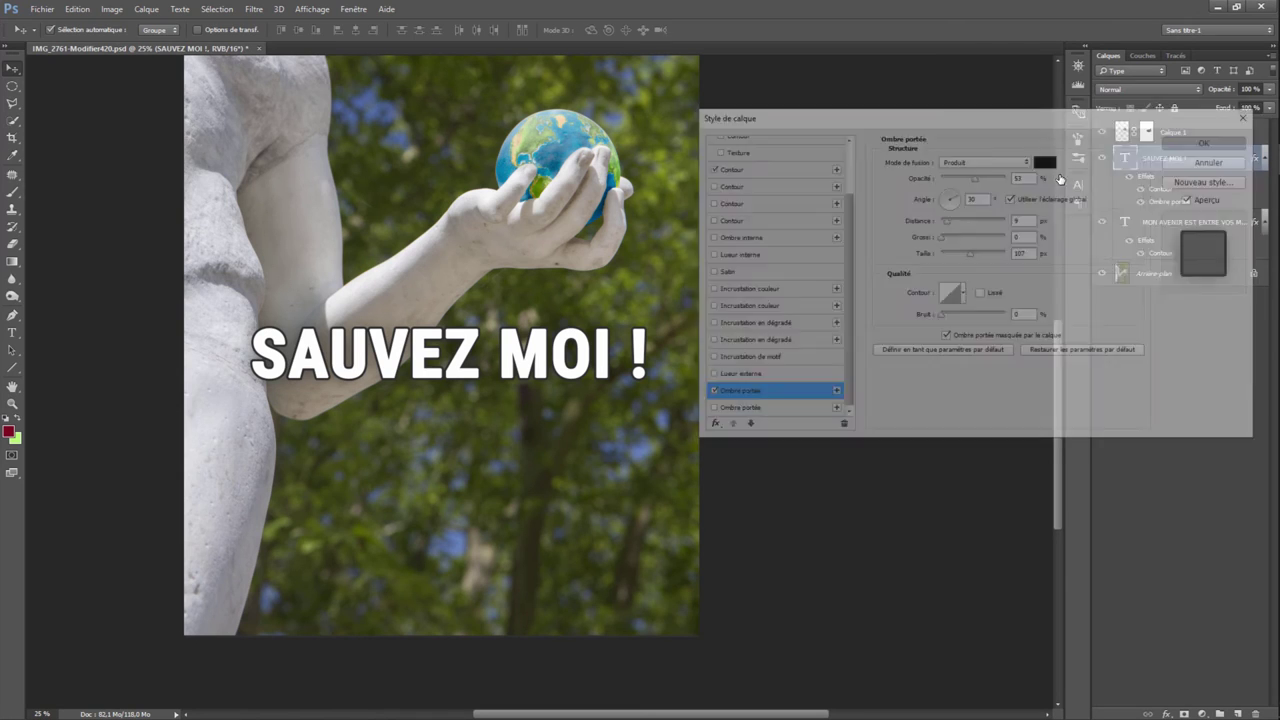
# Step: Move SAUVEZ MOI ! up slightly and the top caption down slightly
pyautogui.hotkey('ctrl', '-')
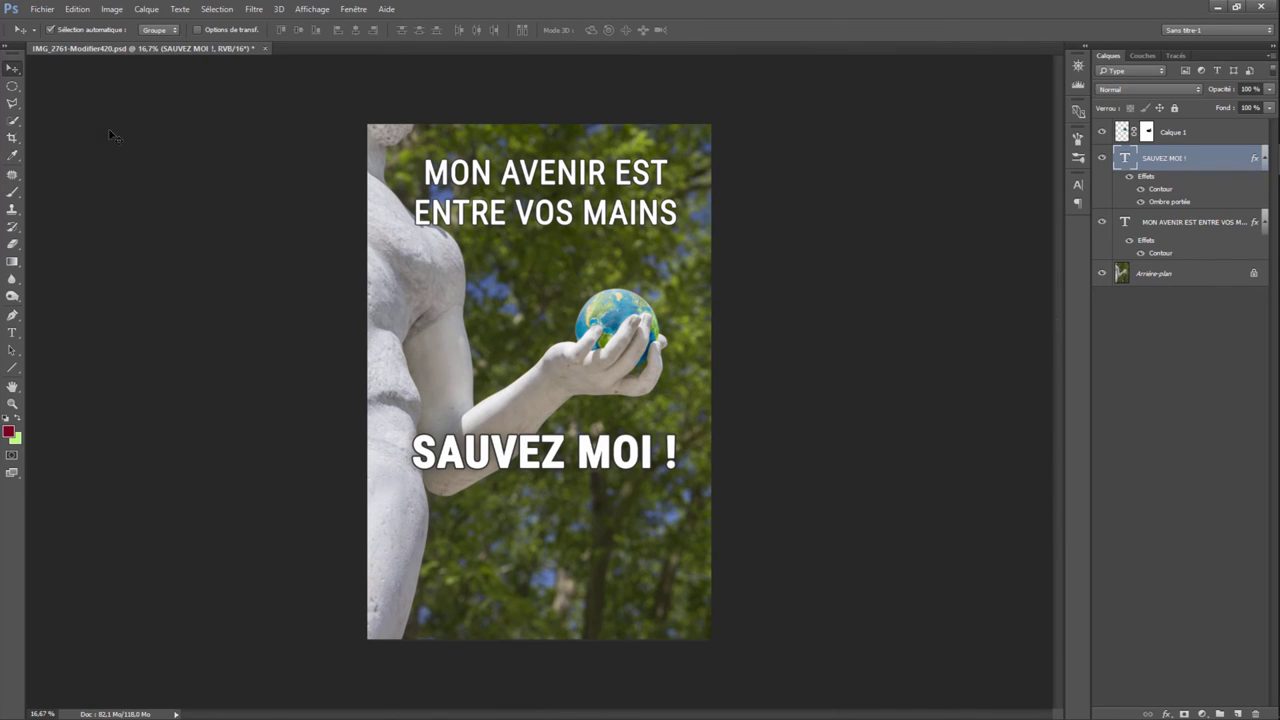
pyautogui.moveTo(527, 460); pyautogui.dragTo(530, 448)
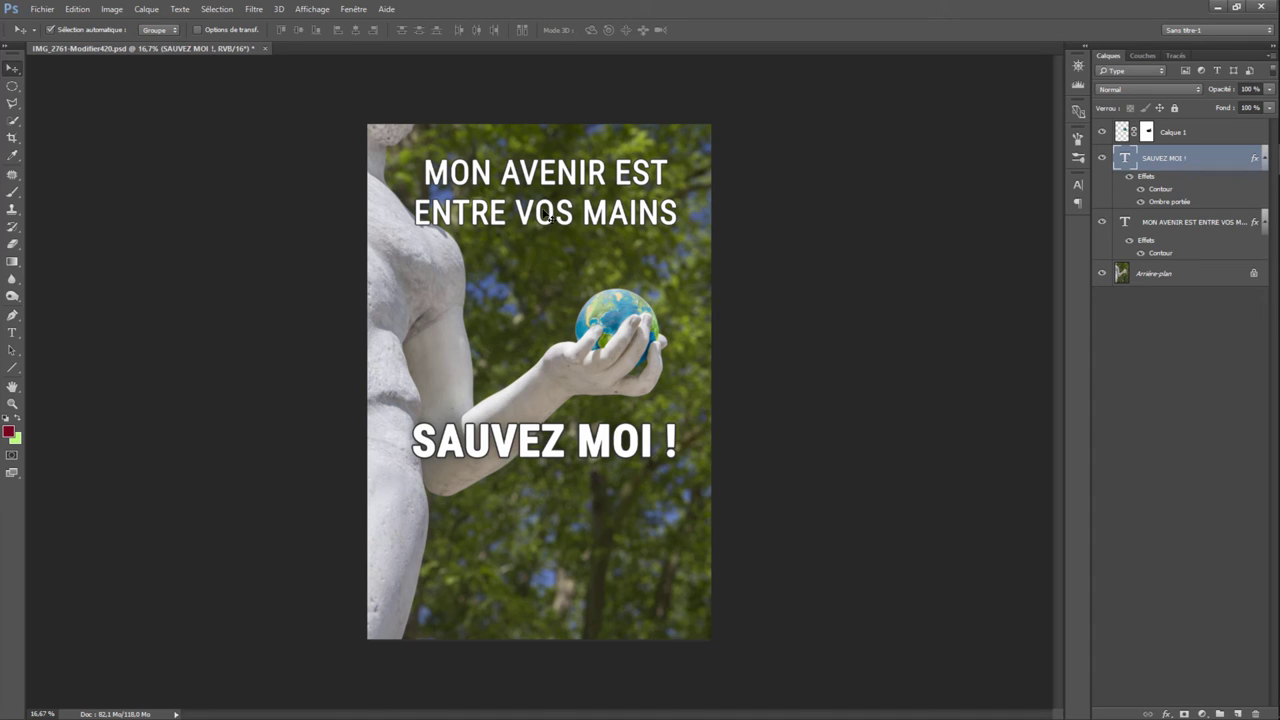
pyautogui.click(1145, 225)
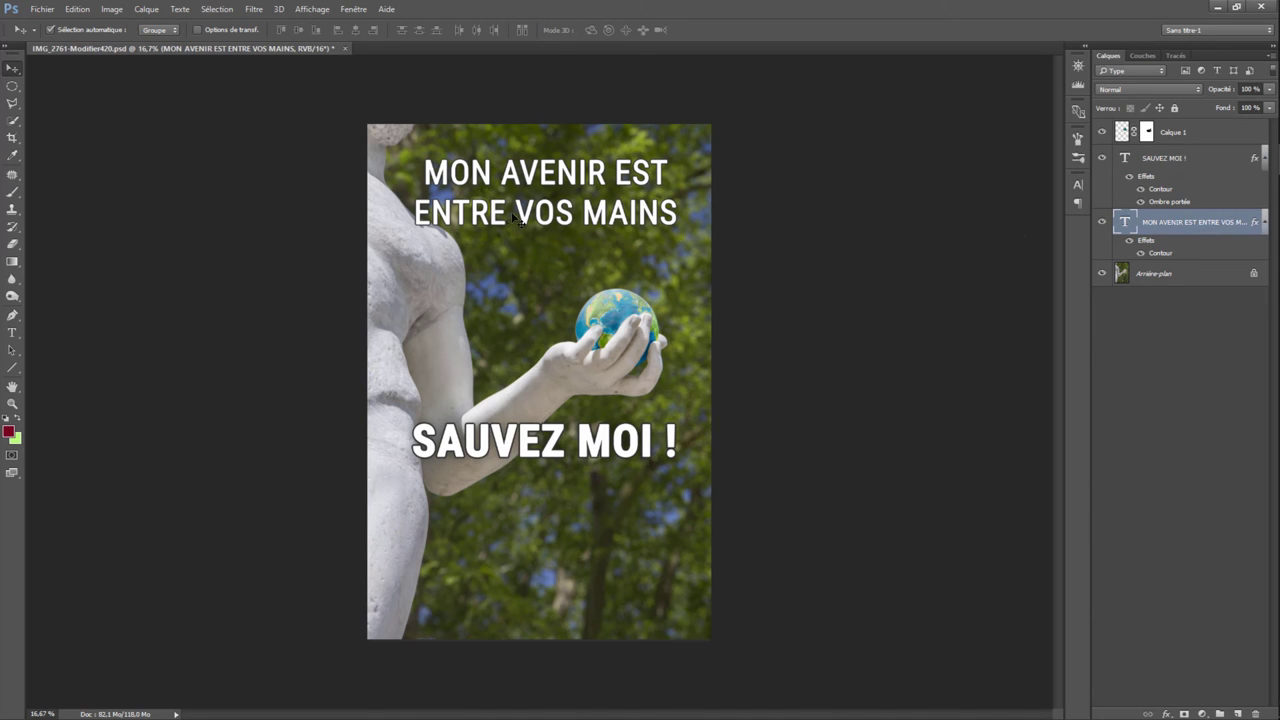
pyautogui.moveTo(521, 210); pyautogui.dragTo(523, 222)
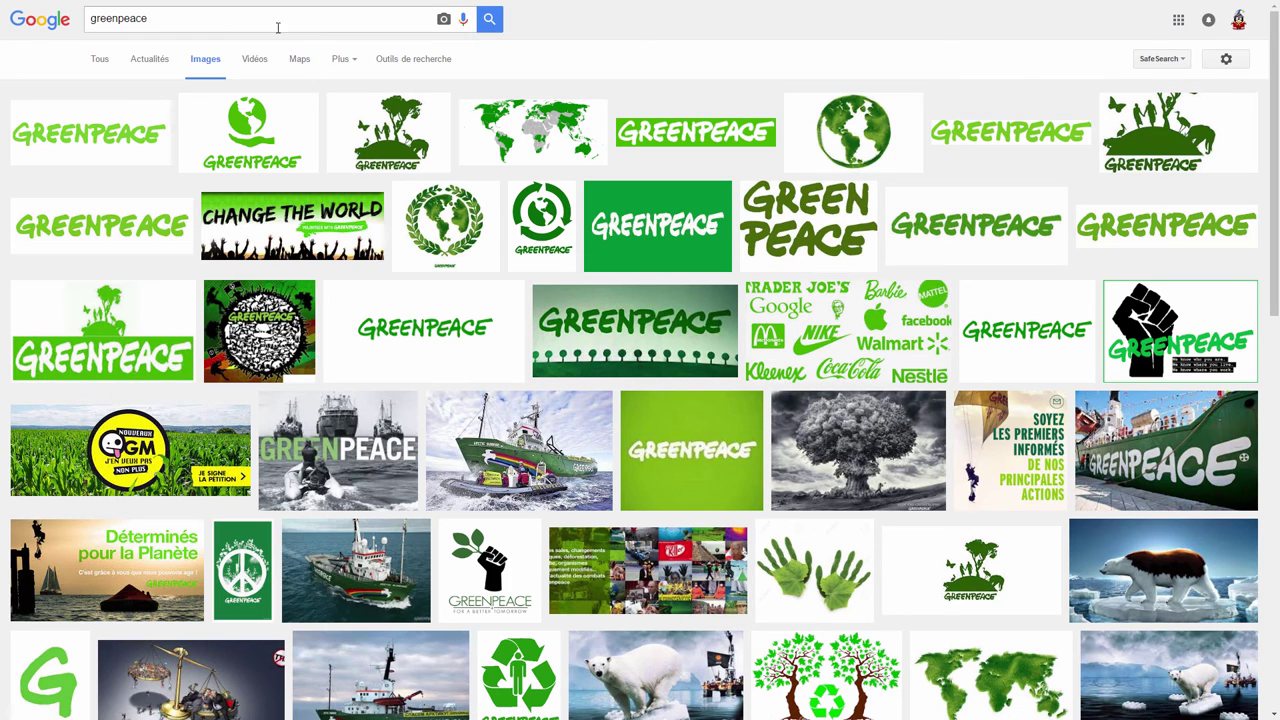
# Step: Copy the full-size green Greenpeace logo PNG from Google Images, then return to Photoshop
pyautogui.click(1020, 132)
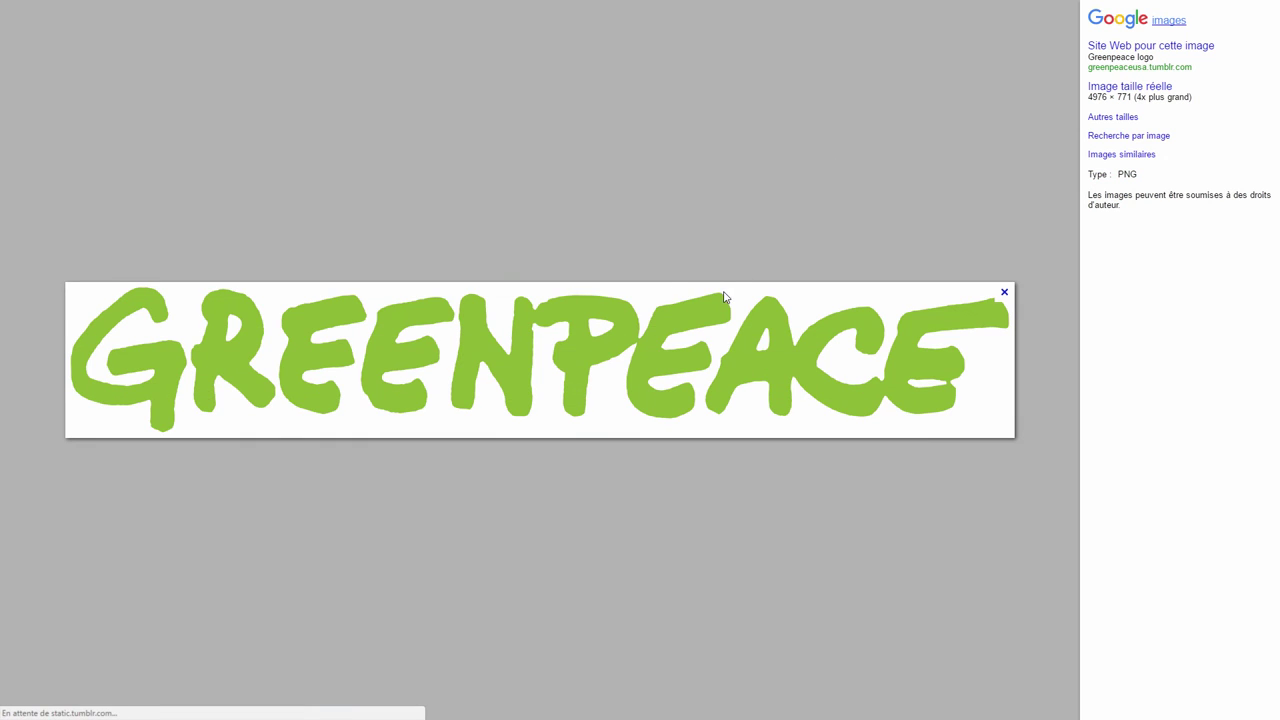
pyautogui.rightClick(585, 351)
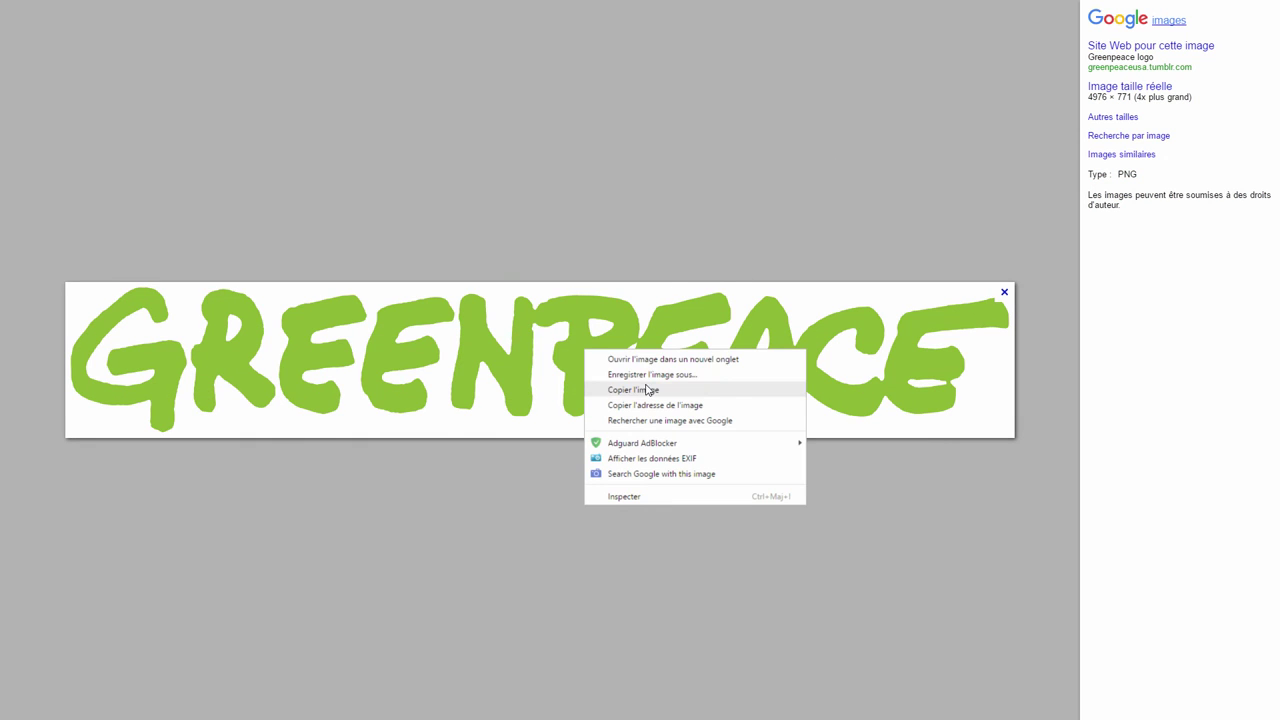
pyautogui.click(644, 390)
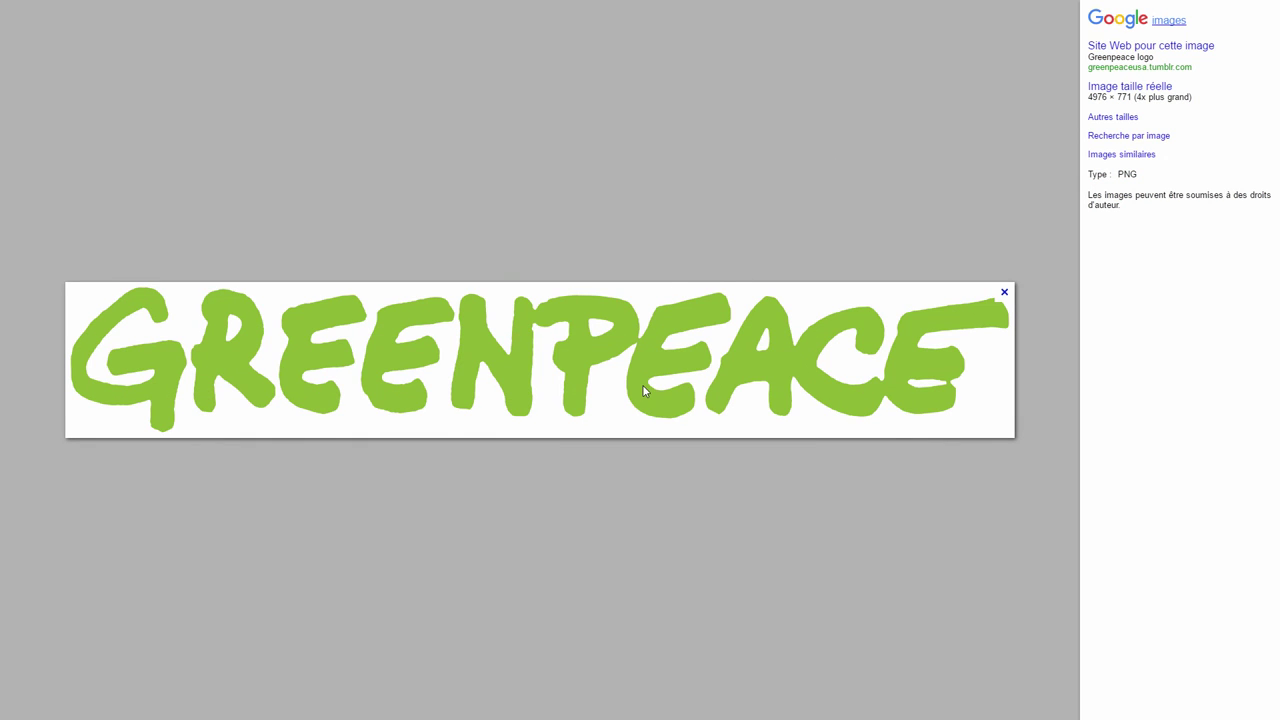
pyautogui.hotkey('alt', 'Tab')
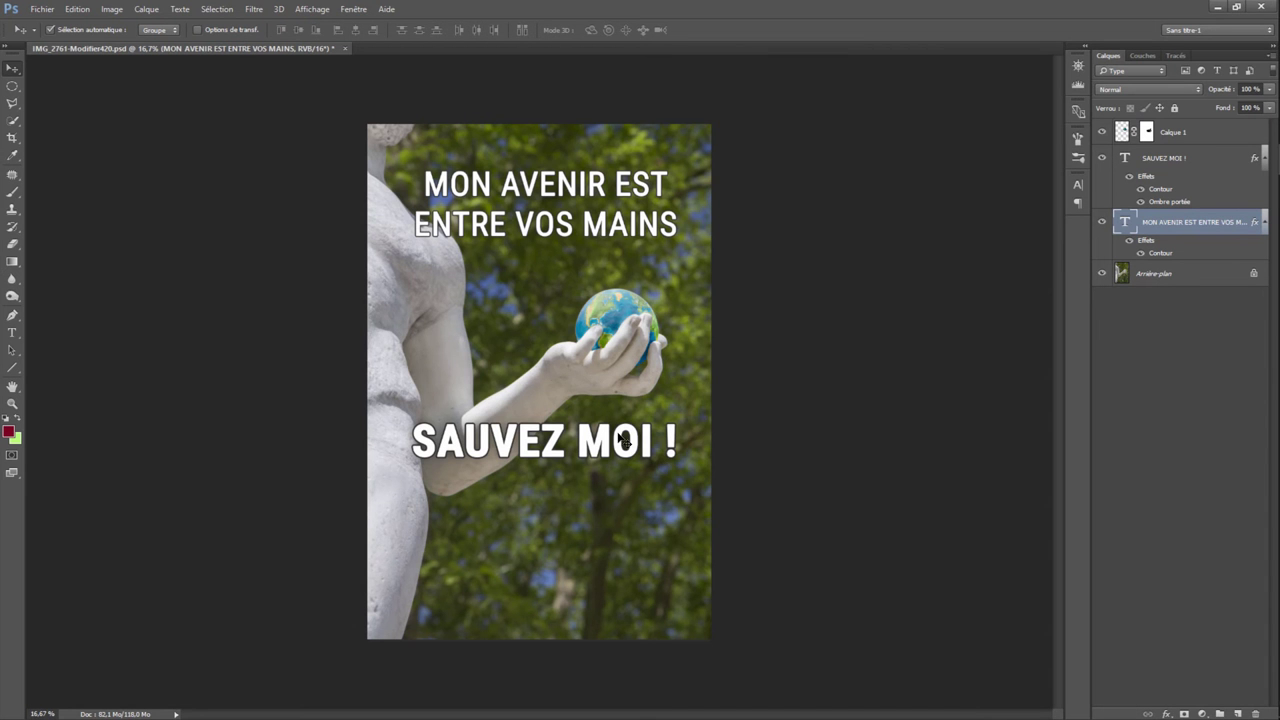
# Step: Paste the Greenpeace logo and delete its black background band with the Magic Wand
pyautogui.hotkey('ctrl', 'v')
pyautogui.moveTo(620, 438); pyautogui.dragTo(620, 438)
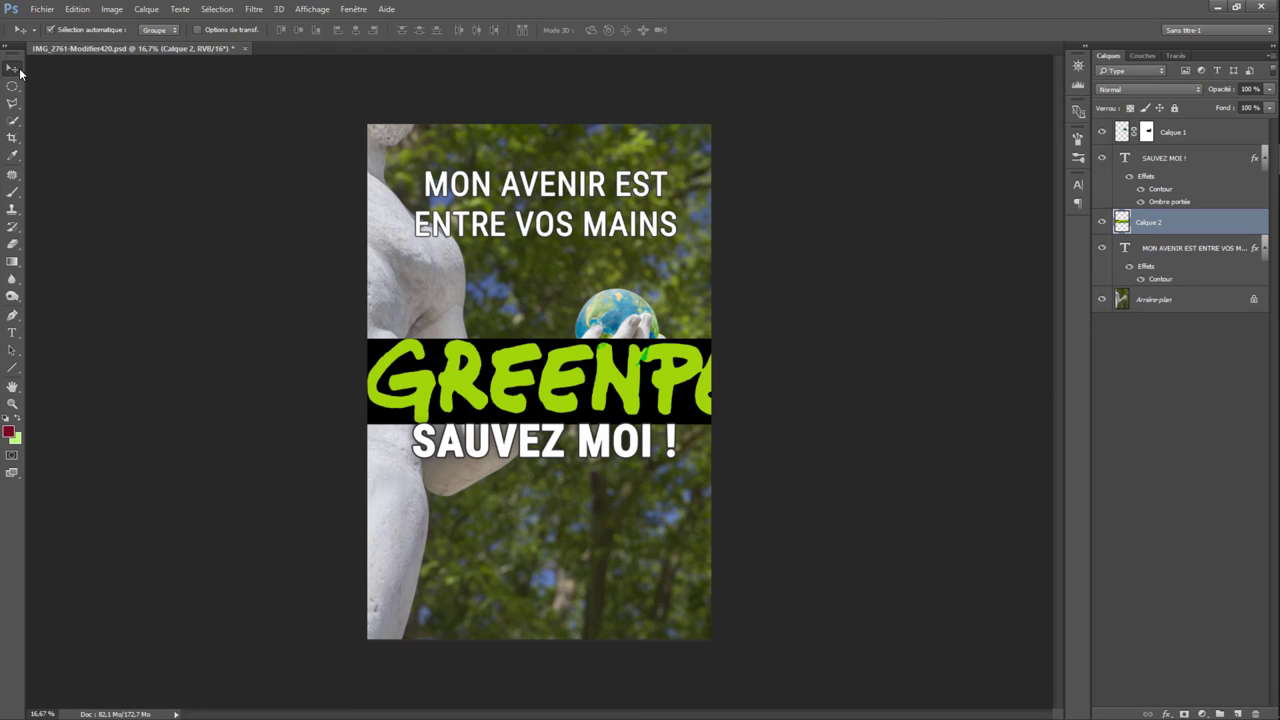
pyautogui.click(18, 122)
pyautogui.click(85, 131)
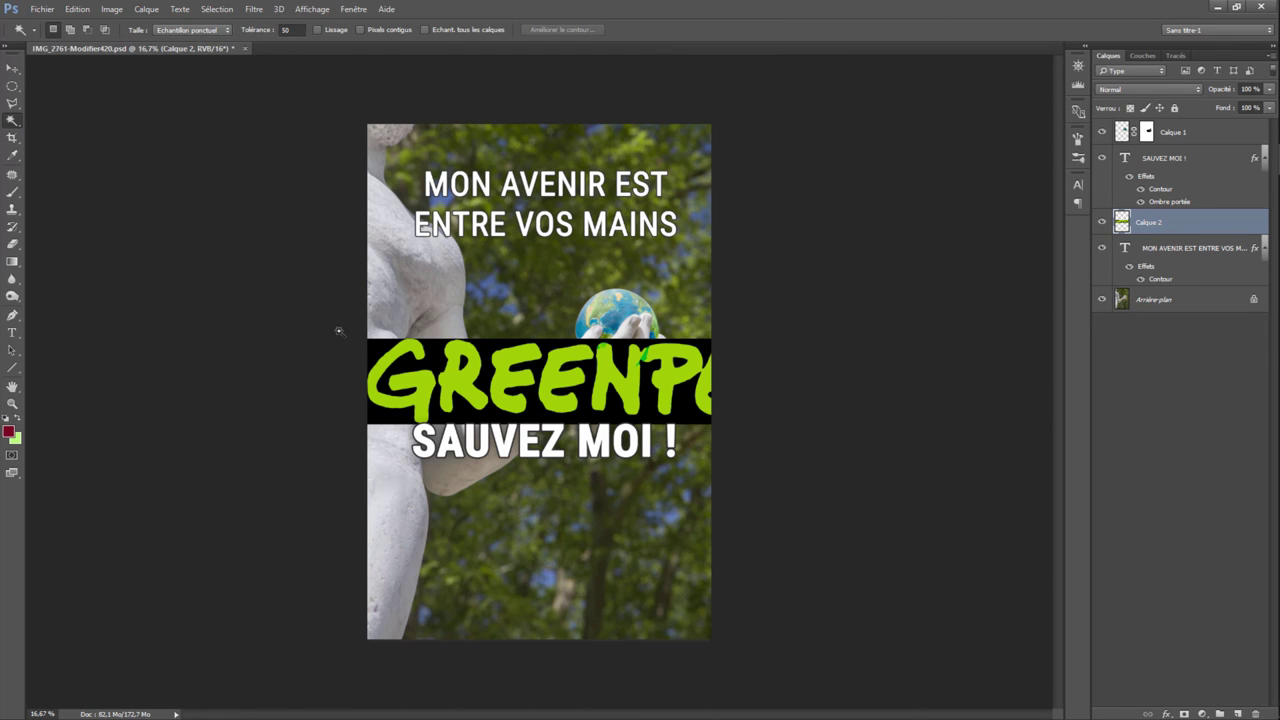
pyautogui.click(442, 376)
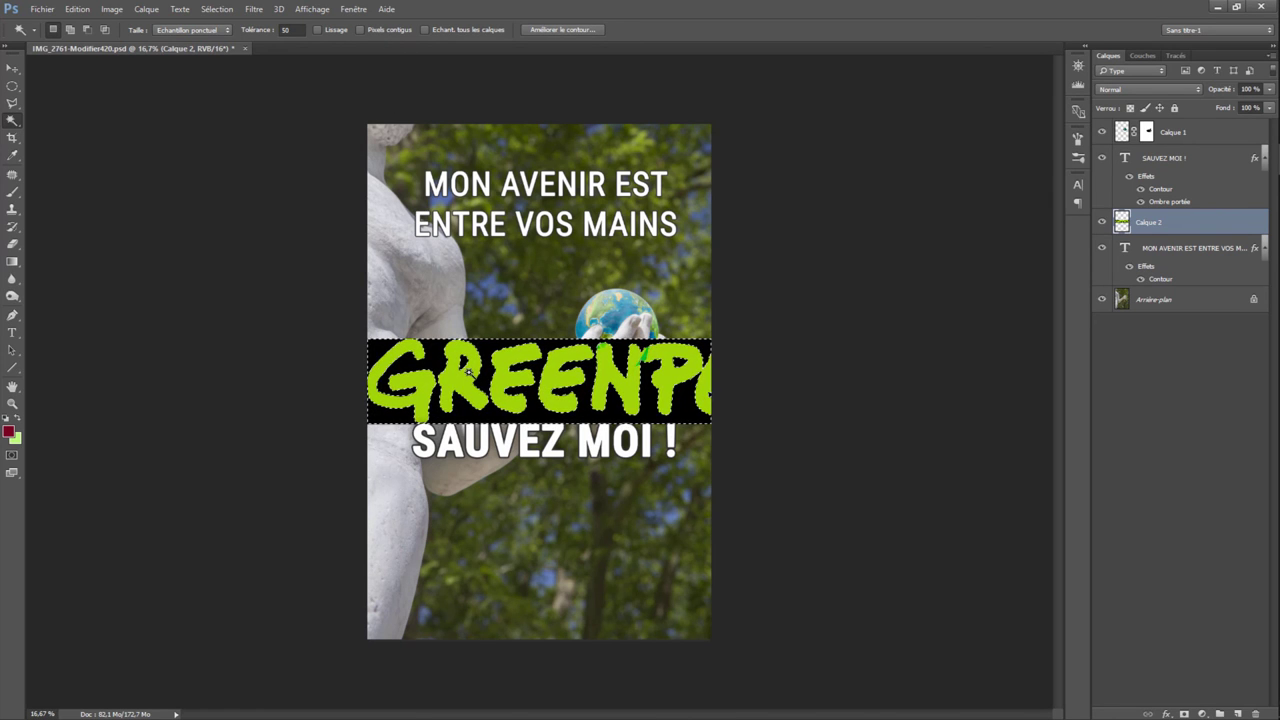
pyautogui.press('Delete')
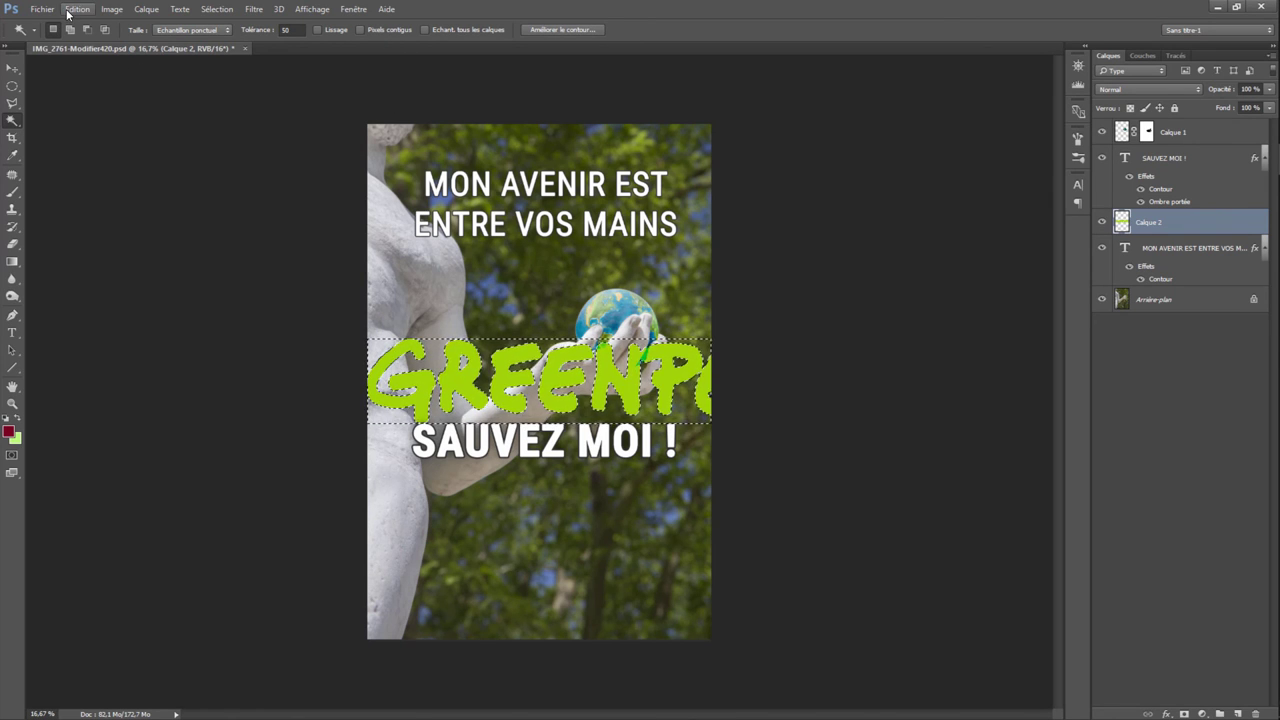
pyautogui.hotkey('ctrl', 'd')
# Step: Scale the logo to about a quarter at bottom right and clean leftover pixels near ACE
pyautogui.click(75, 12)
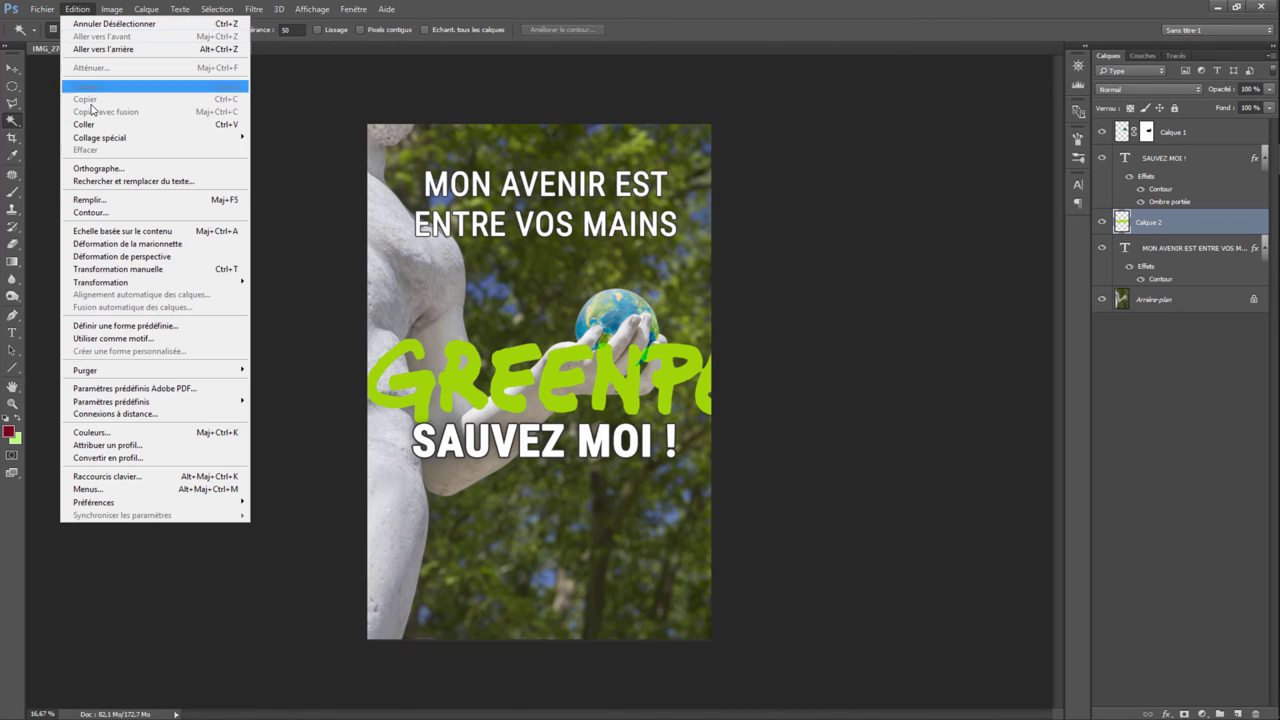
pyautogui.click(290, 297)
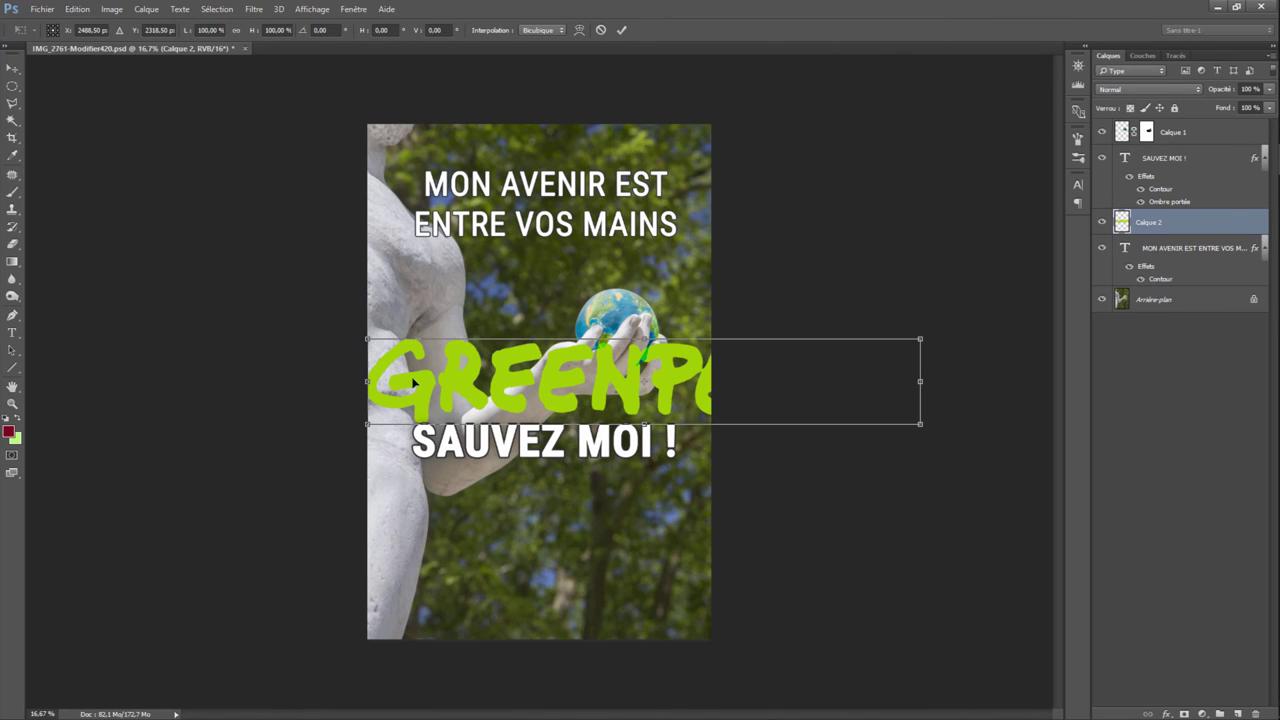
pyautogui.moveTo(386, 353)
pyautogui.mouseDown()
pyautogui.moveTo(782, 440)
pyautogui.moveTo(606, 614)
pyautogui.mouseUp()
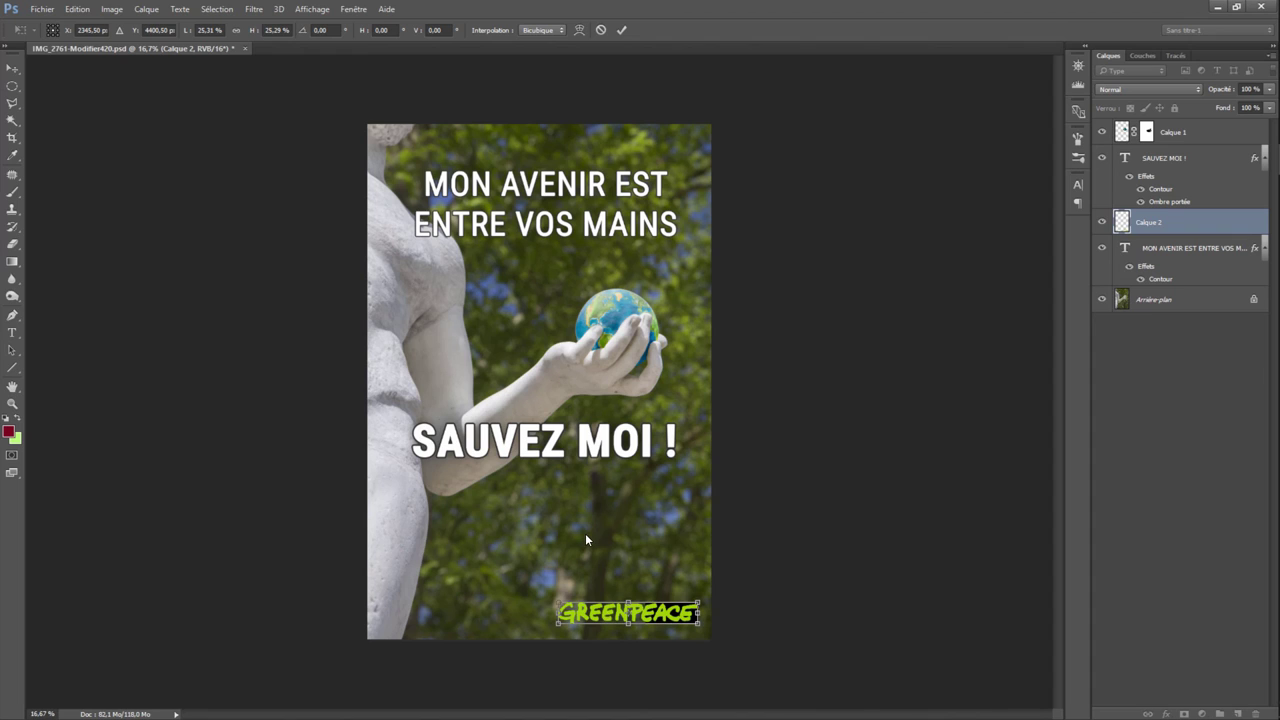
pyautogui.press('Return')
pyautogui.press('w')
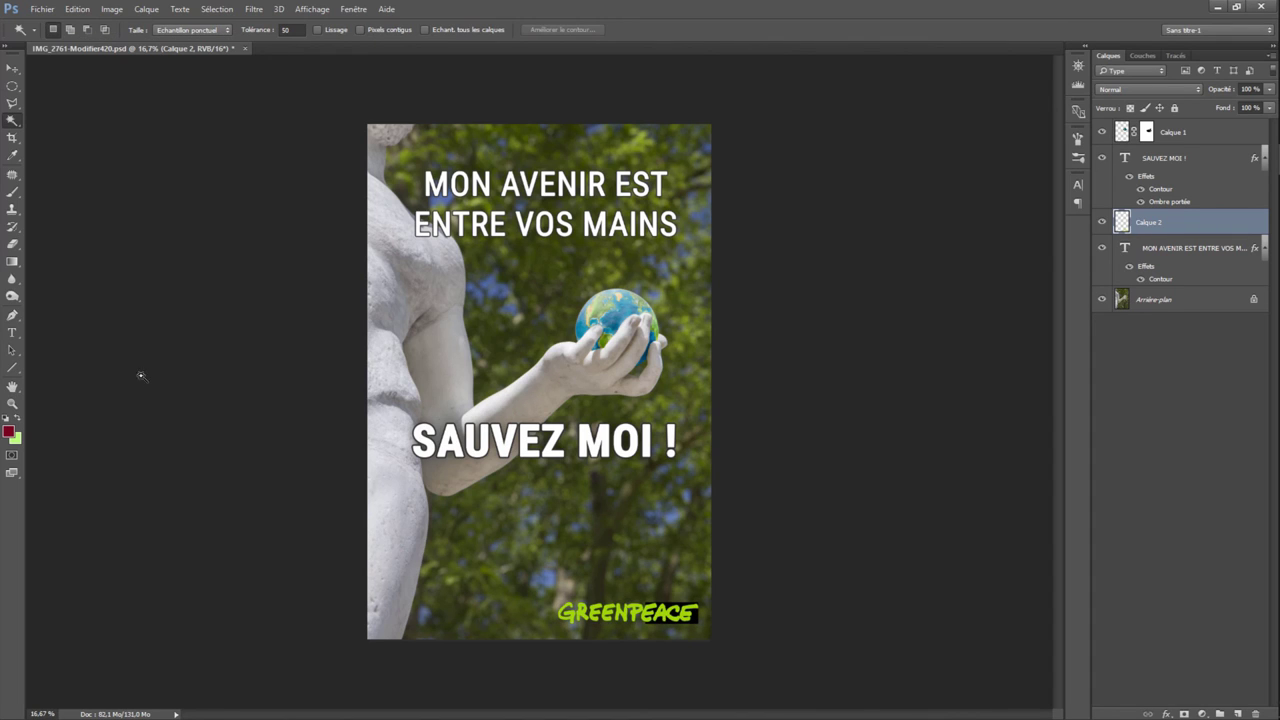
pyautogui.click(695, 619)
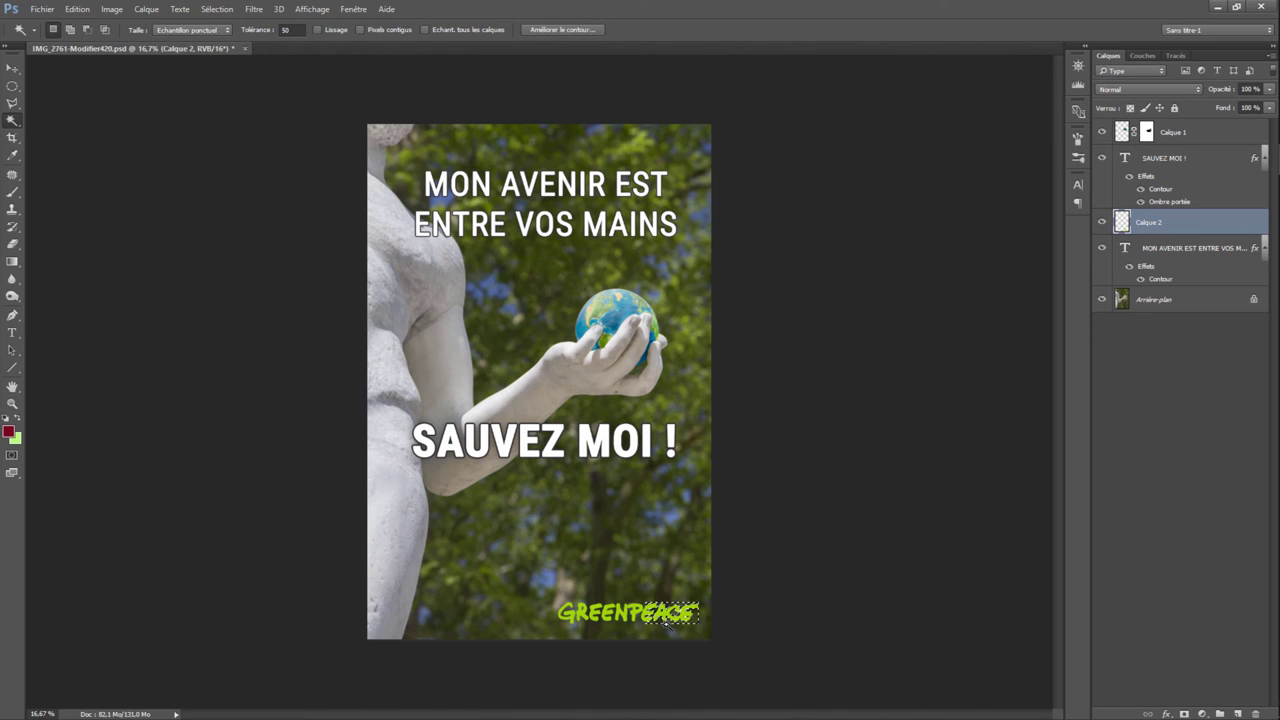
pyautogui.hotkey('ctrl', 'd')
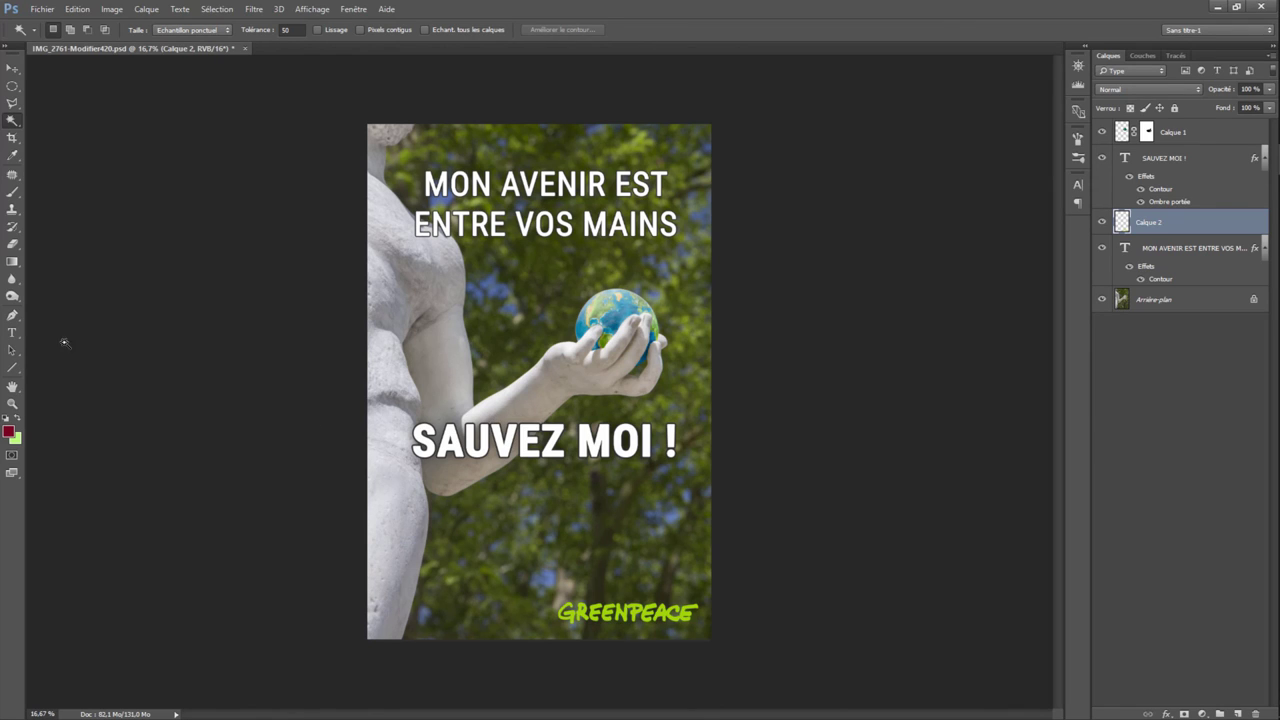
# Step: Type the slogan 'BIENTOT IL SERA TROP TARD' at the poster's bottom at 100 px
pyautogui.click(12, 332)
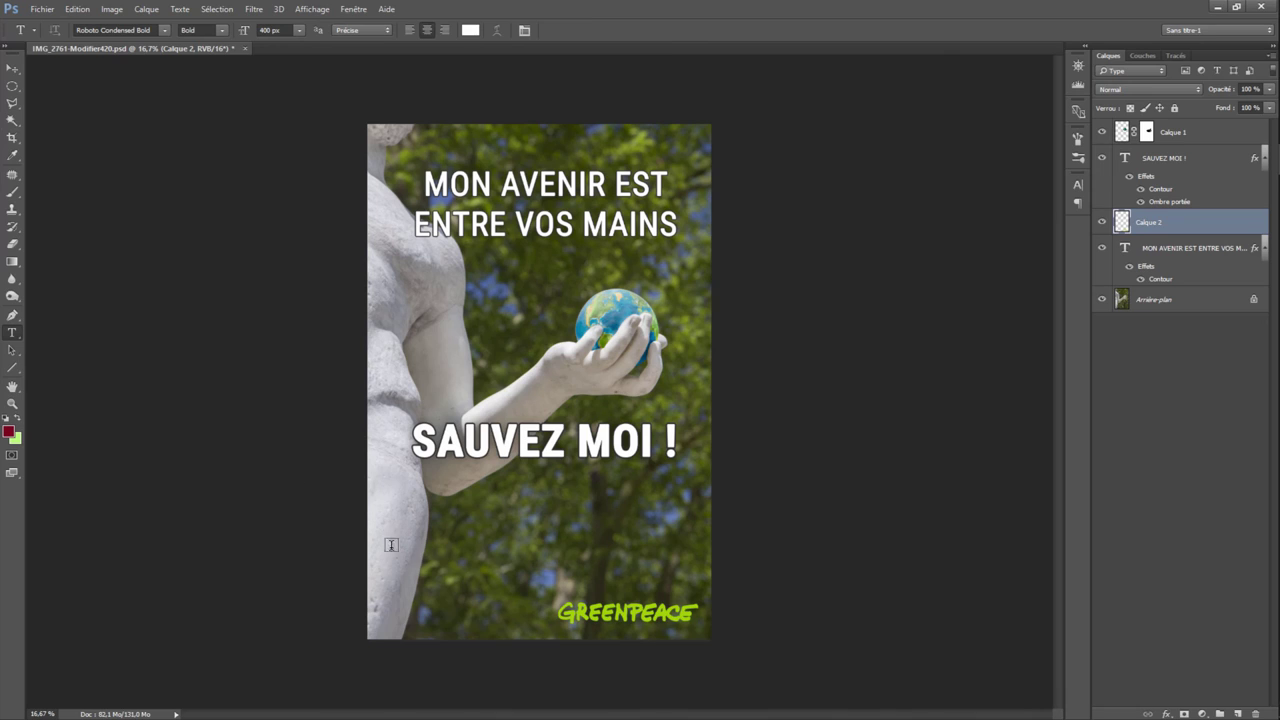
pyautogui.click(400, 608)
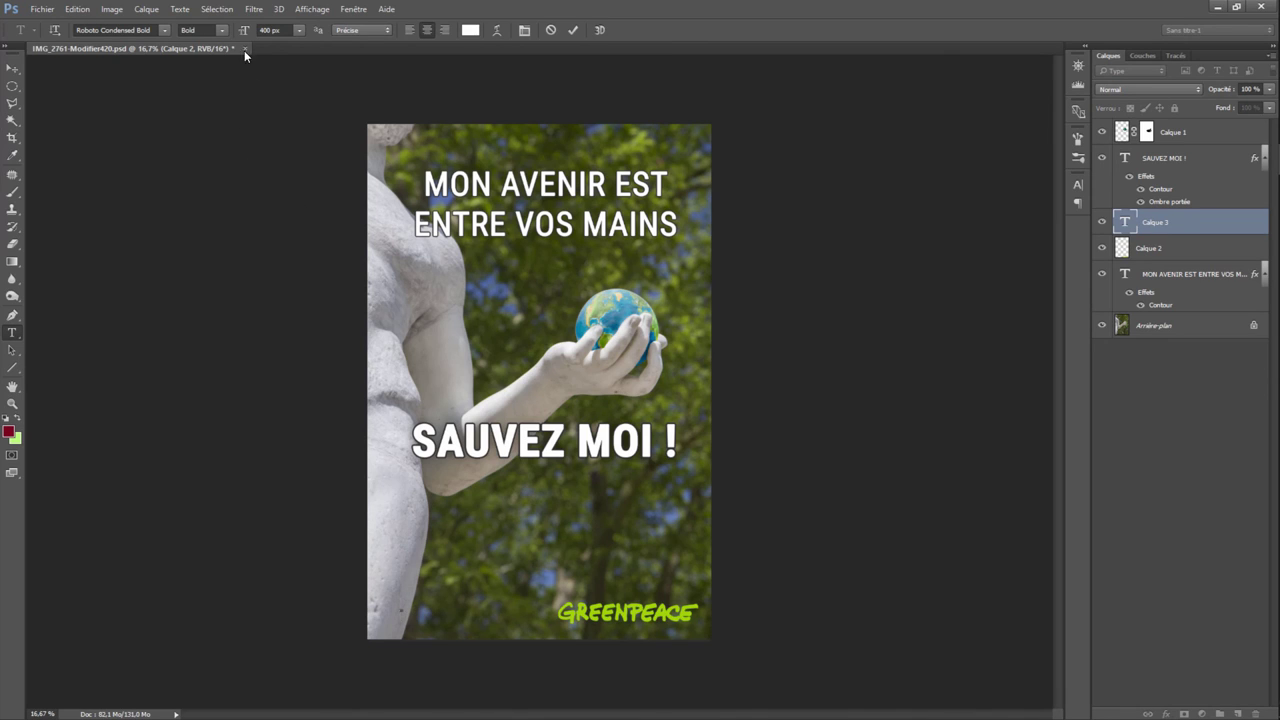
pyautogui.click(298, 30)
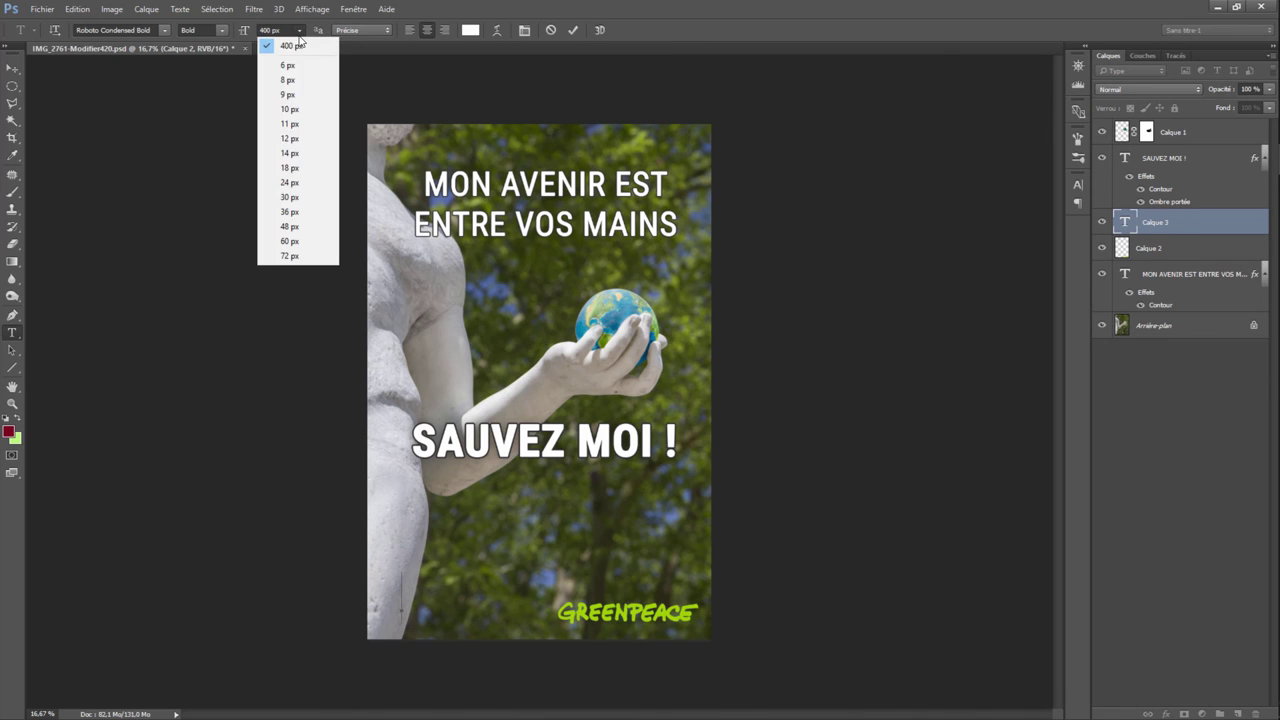
pyautogui.click(285, 30)
pyautogui.click(241, 34)
pyautogui.write('100')
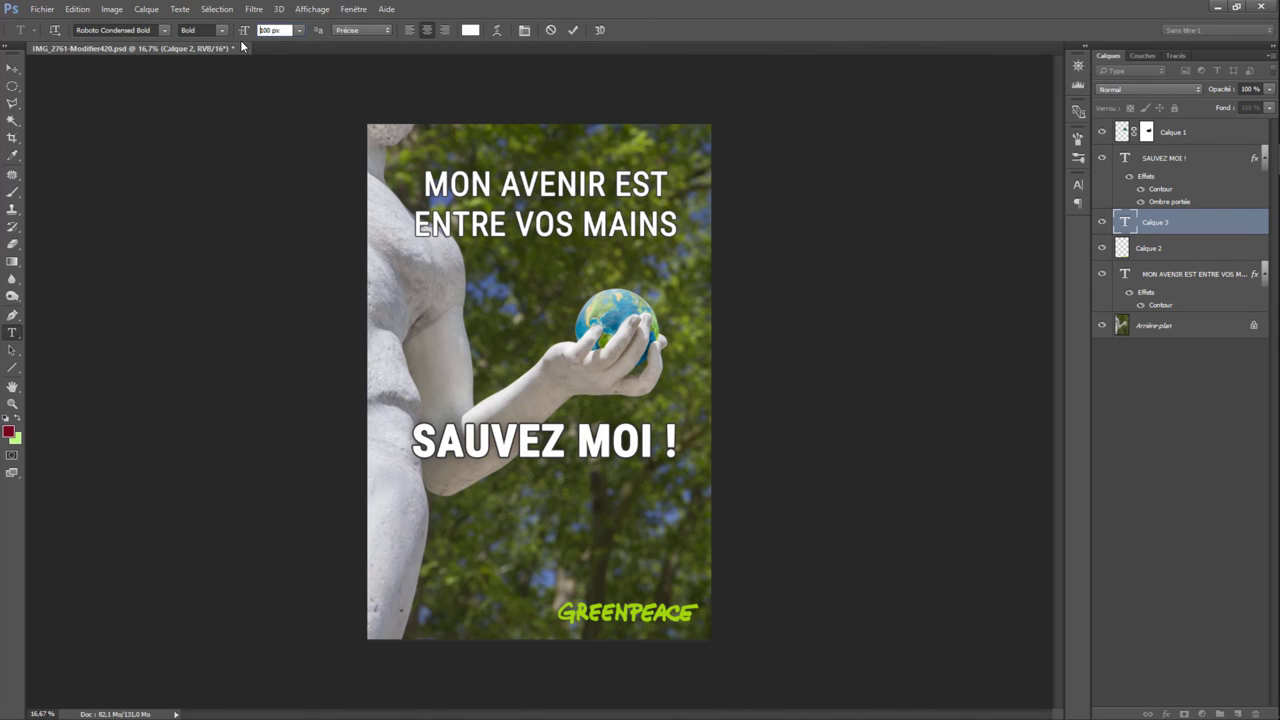
pyautogui.press('Return')
pyautogui.write('BIENTO')
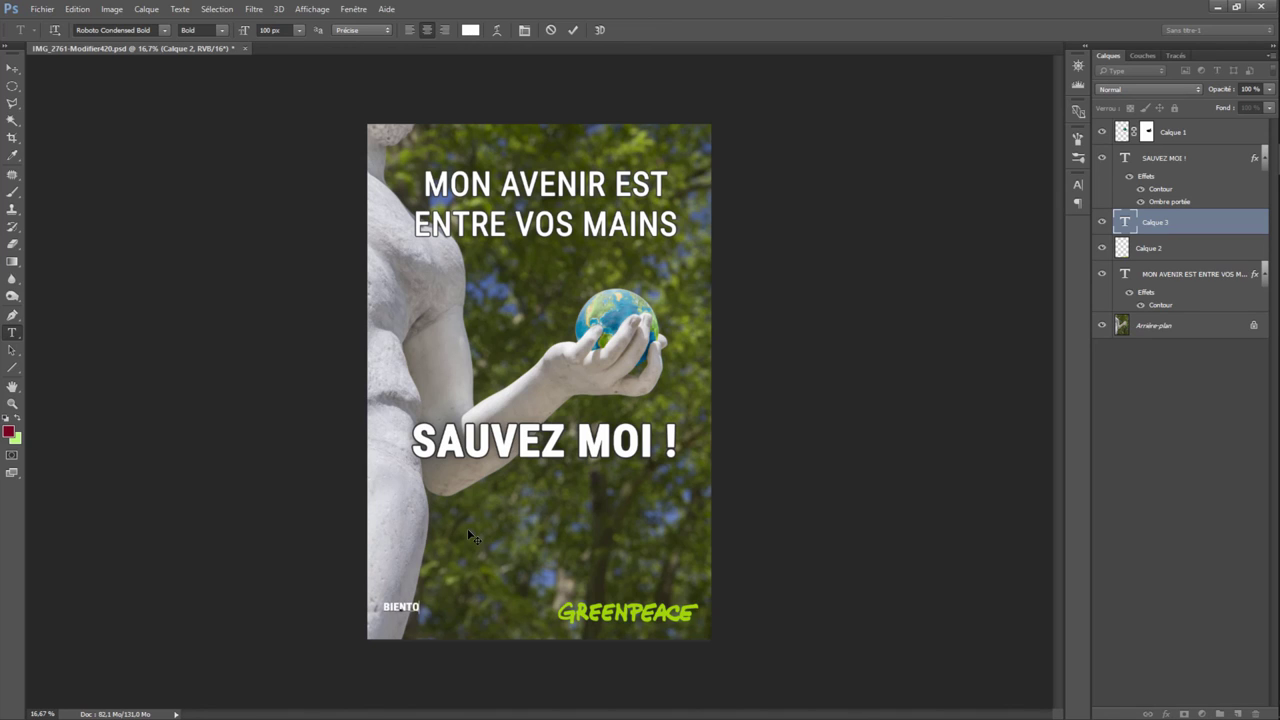
pyautogui.write('T IS')
pyautogui.press('BackSpace')
pyautogui.write('L S')
pyautogui.write('ERA TROP')
pyautogui.write(' TARD')
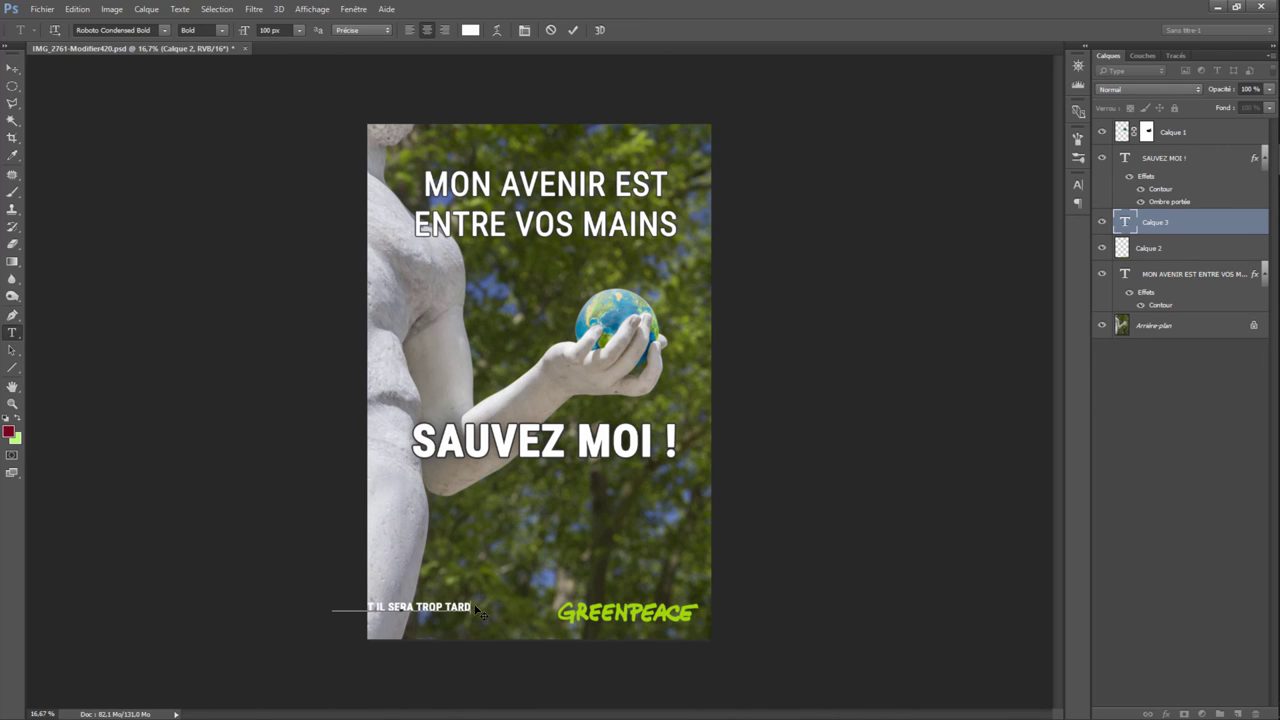
# Step: Set the slogan font to Roboto Condensed Regular and move it to the bottom left
pyautogui.hotkey('ctrl', 'a')
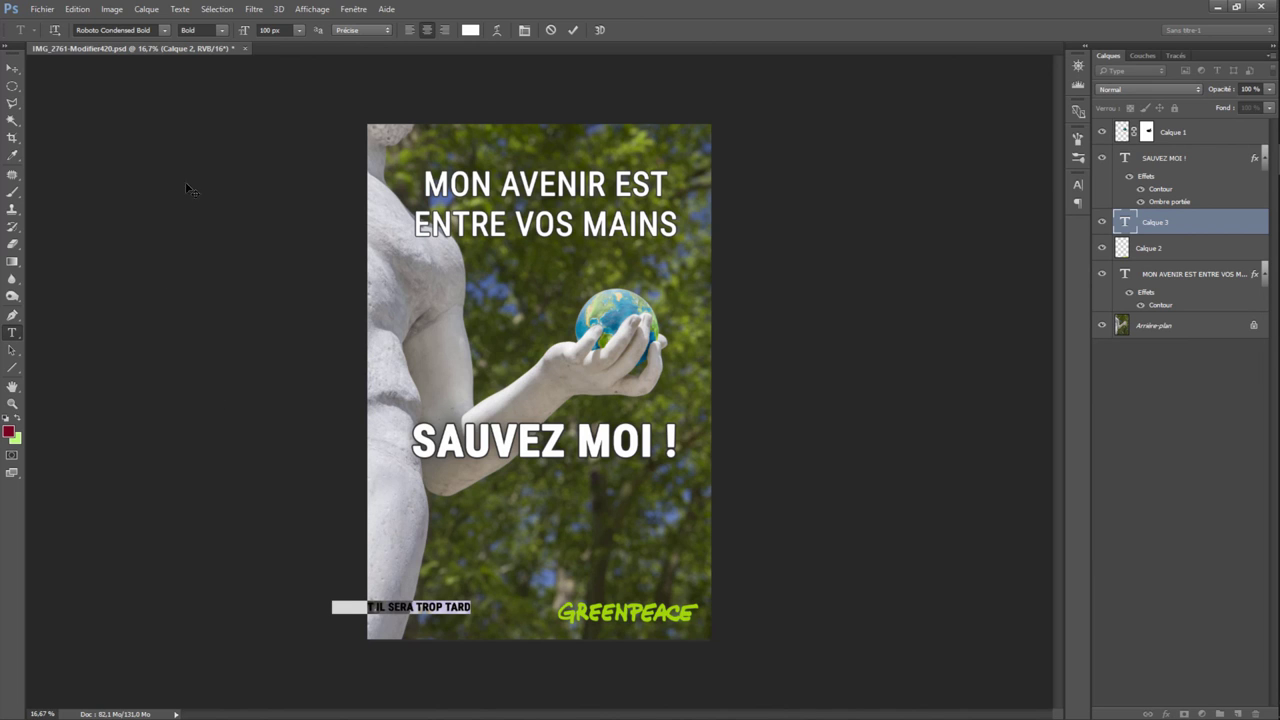
pyautogui.click(164, 31)
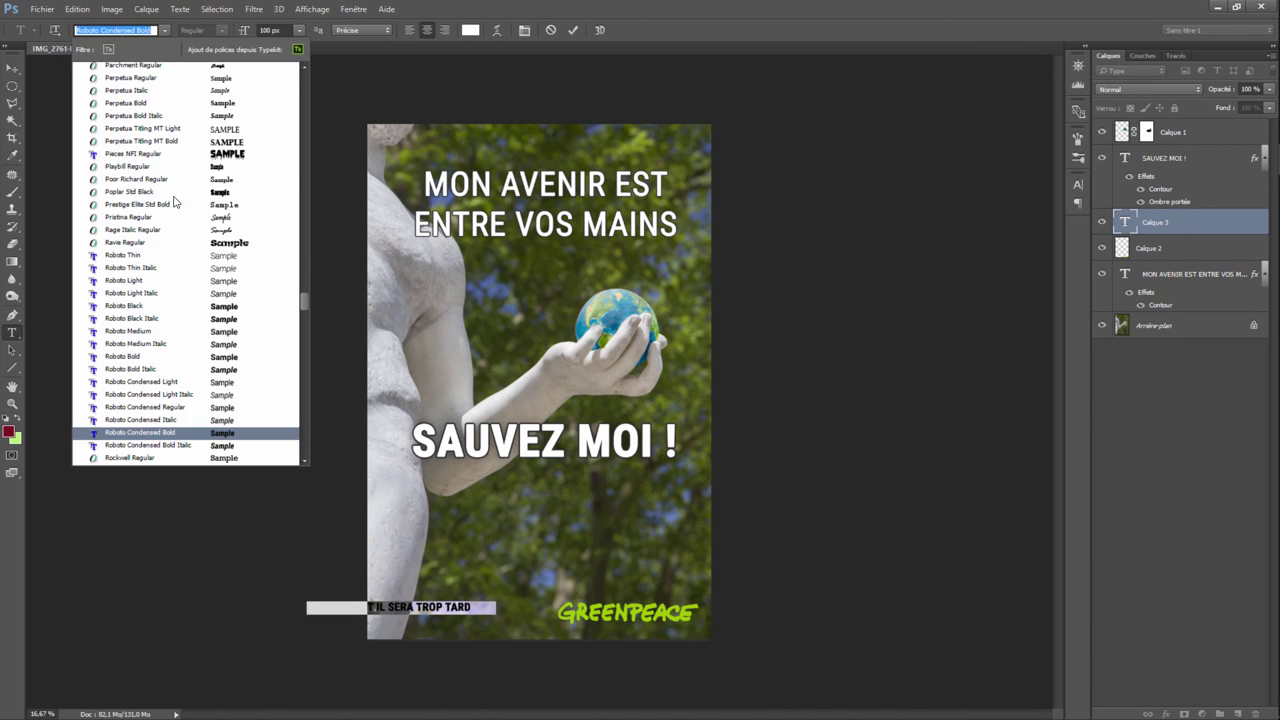
pyautogui.click(166, 409)
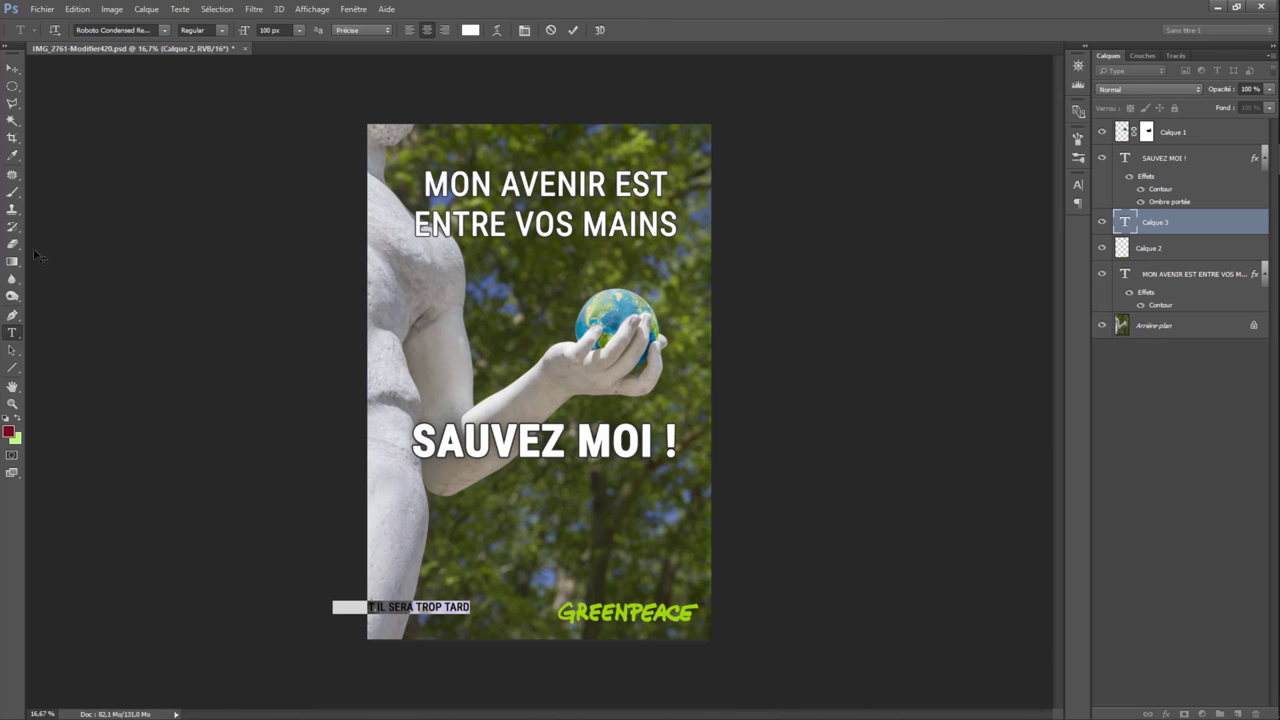
pyautogui.click(16, 70)
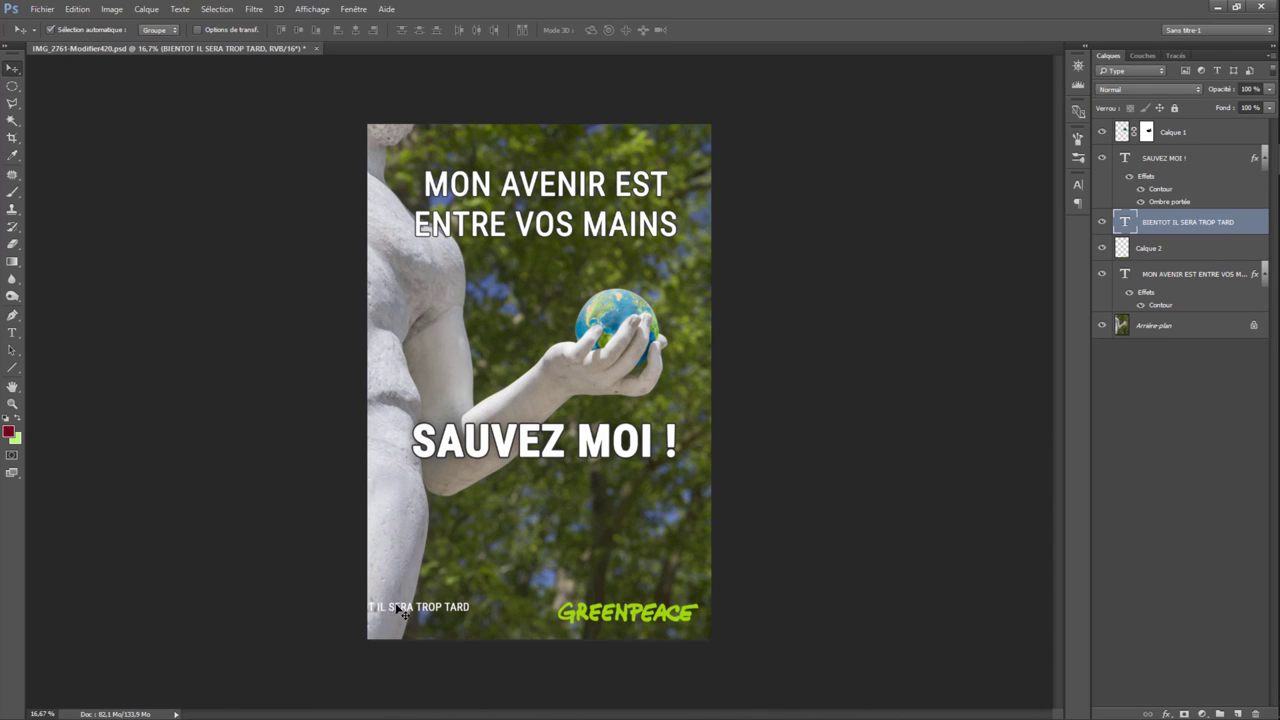
pyautogui.moveTo(399, 610); pyautogui.dragTo(448, 615)
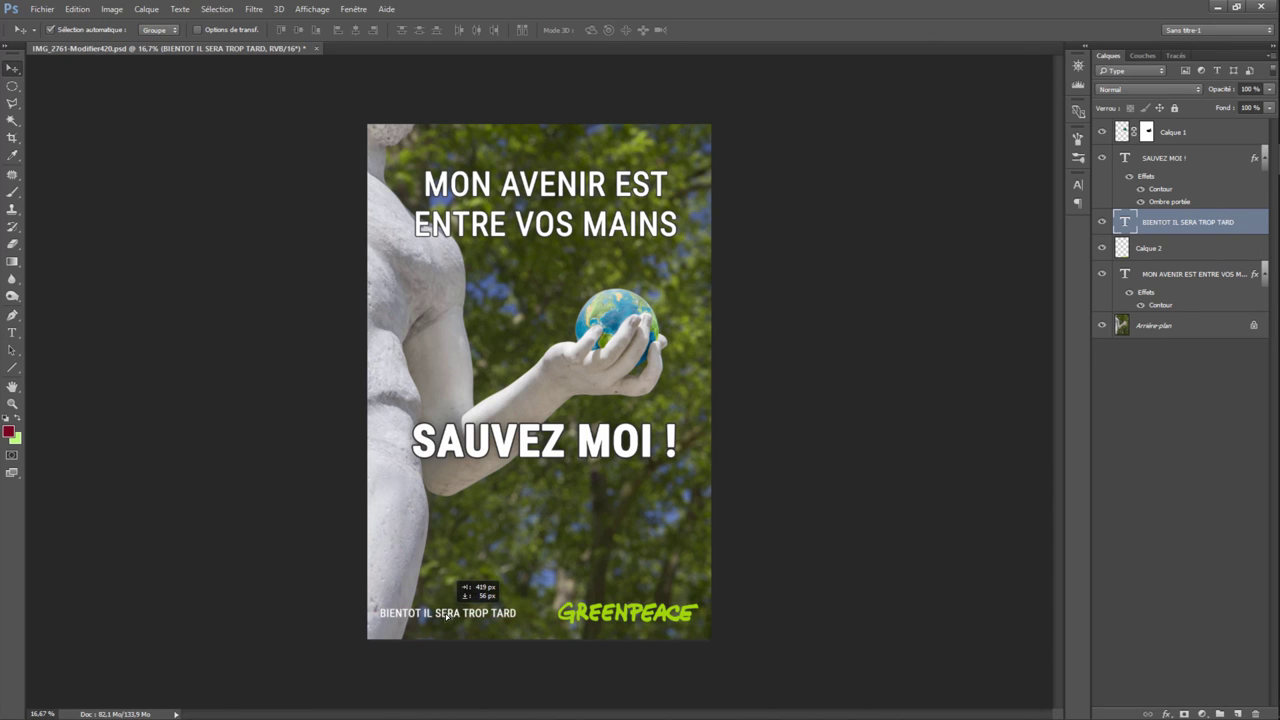
# Step: Enlarge the slogan to 120 px and nudge it slightly right
pyautogui.click(13, 336)
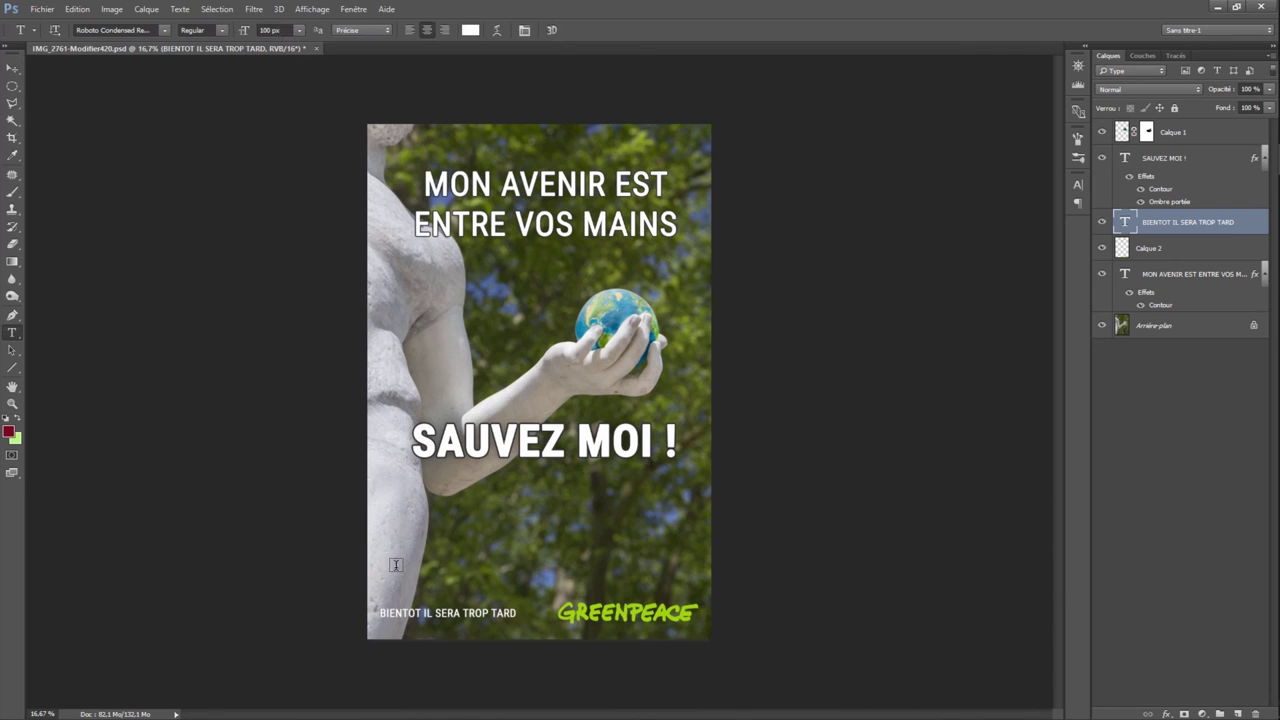
pyautogui.moveTo(380, 612); pyautogui.dragTo(517, 613)
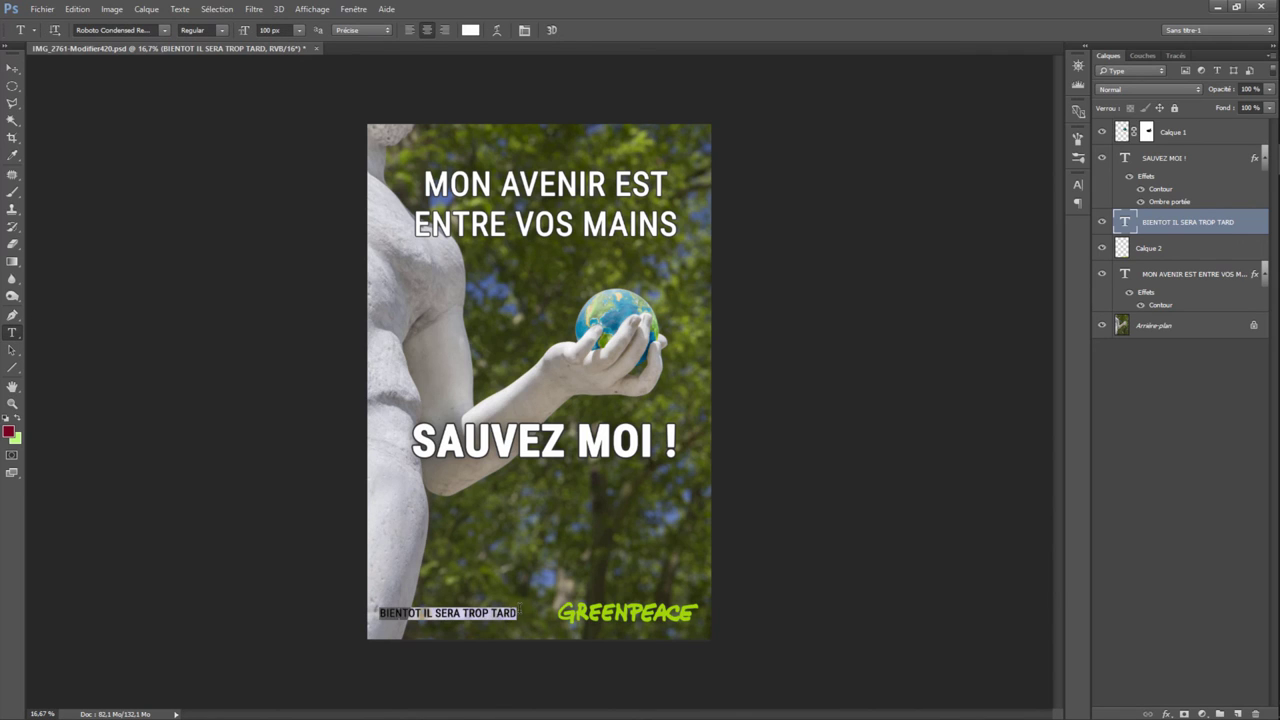
pyautogui.click(299, 31)
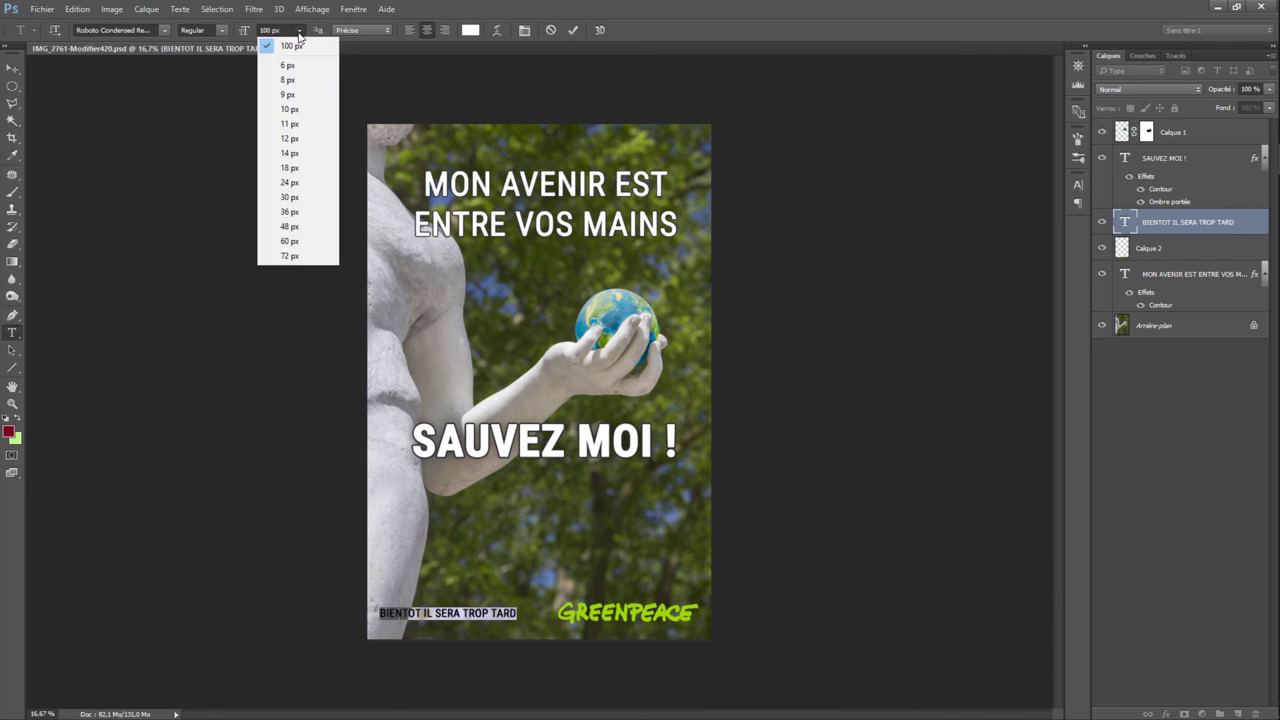
pyautogui.click(296, 35)
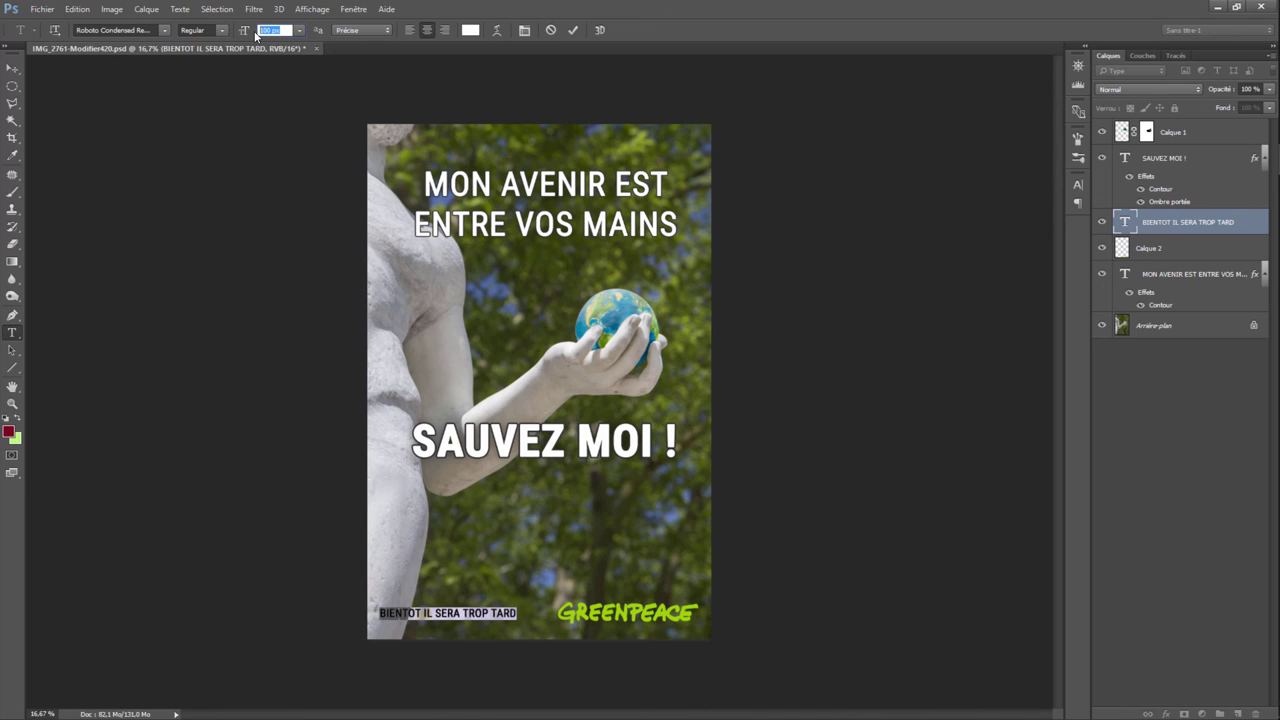
pyautogui.write('150')
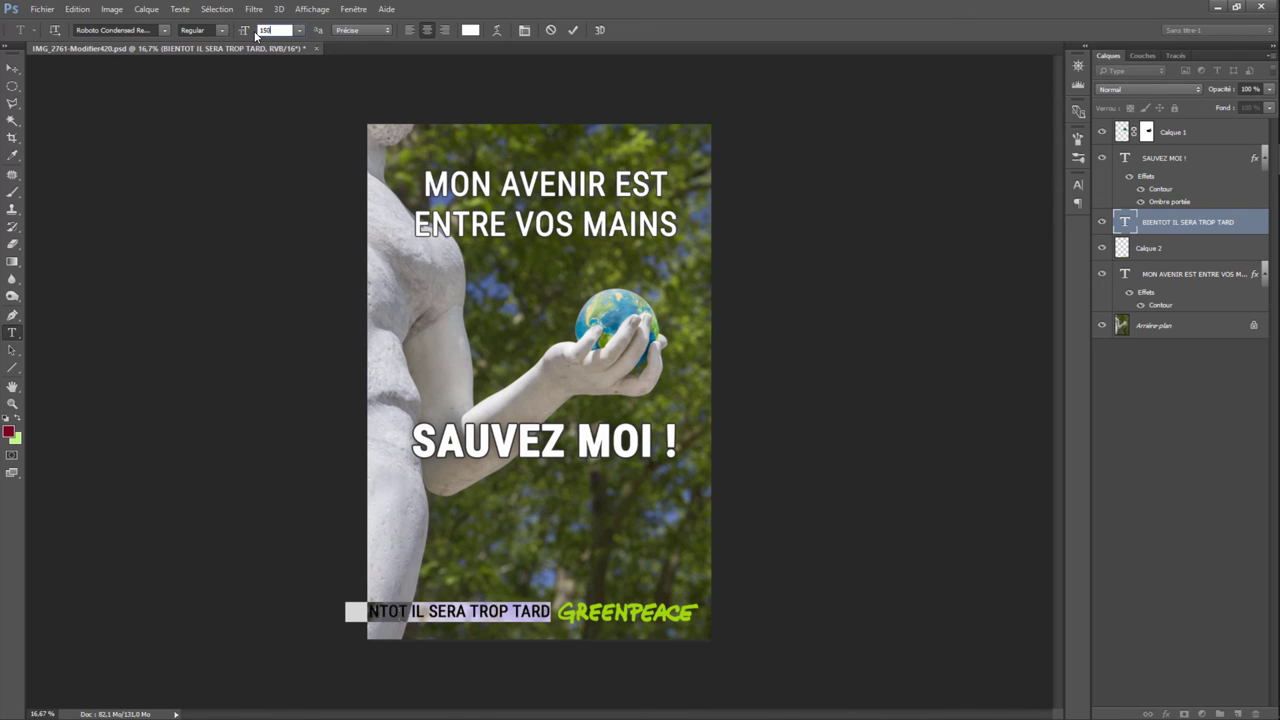
pyautogui.press('BackSpace')
pyautogui.write('0')
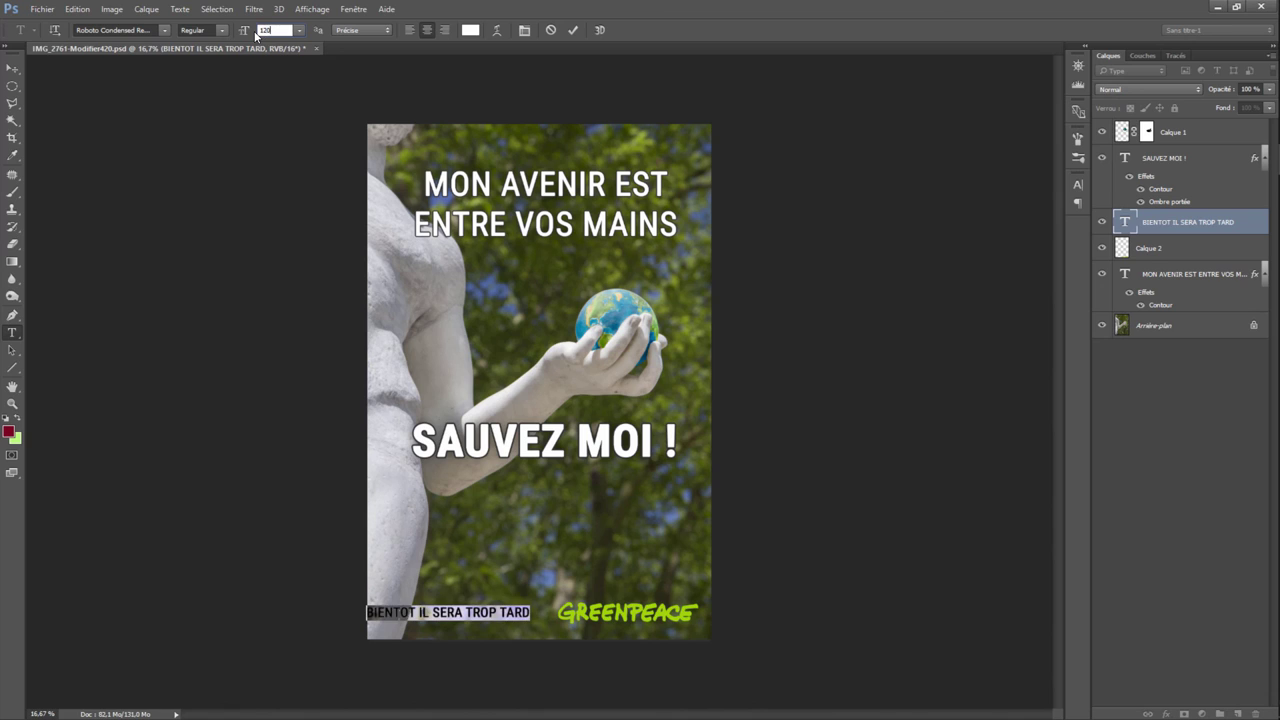
pyautogui.click(12, 68)
pyautogui.moveTo(423, 613); pyautogui.dragTo(437, 614)
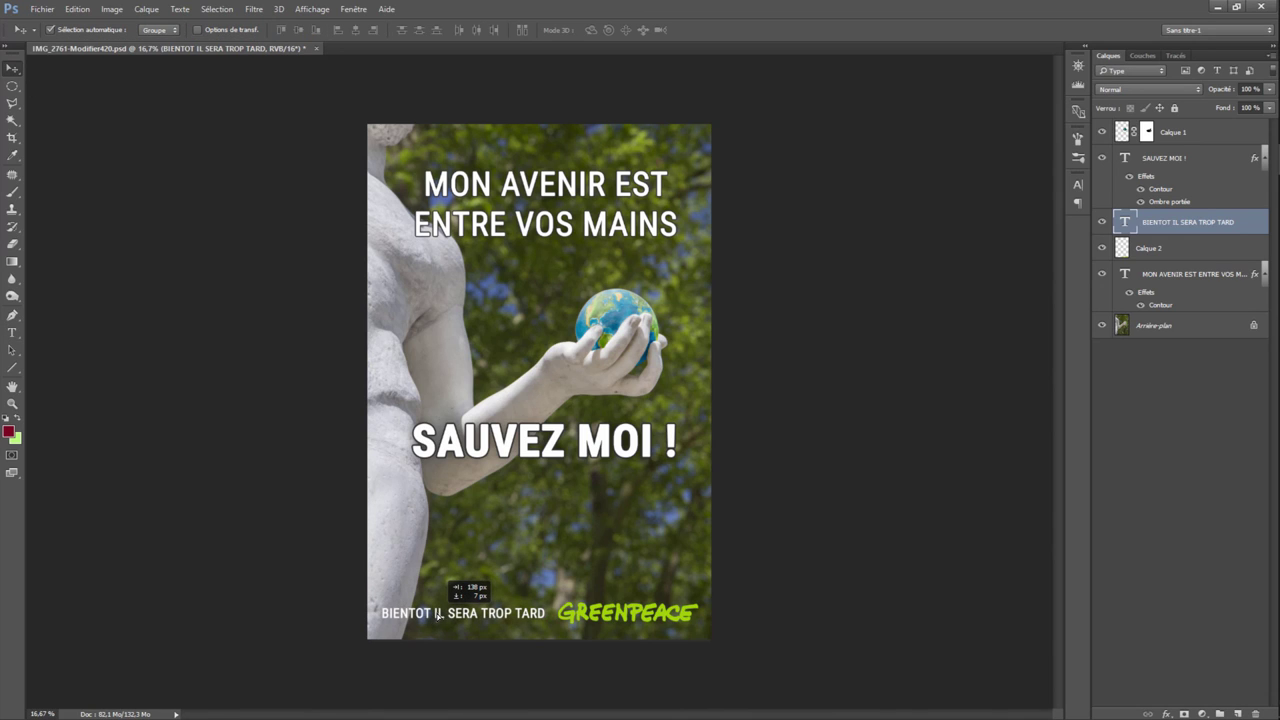
# Step: Add a Contour stroke effect to the BIENTOT slogan layer through Options de fusion
pyautogui.rightClick(1129, 222)
pyautogui.click(770, 150)
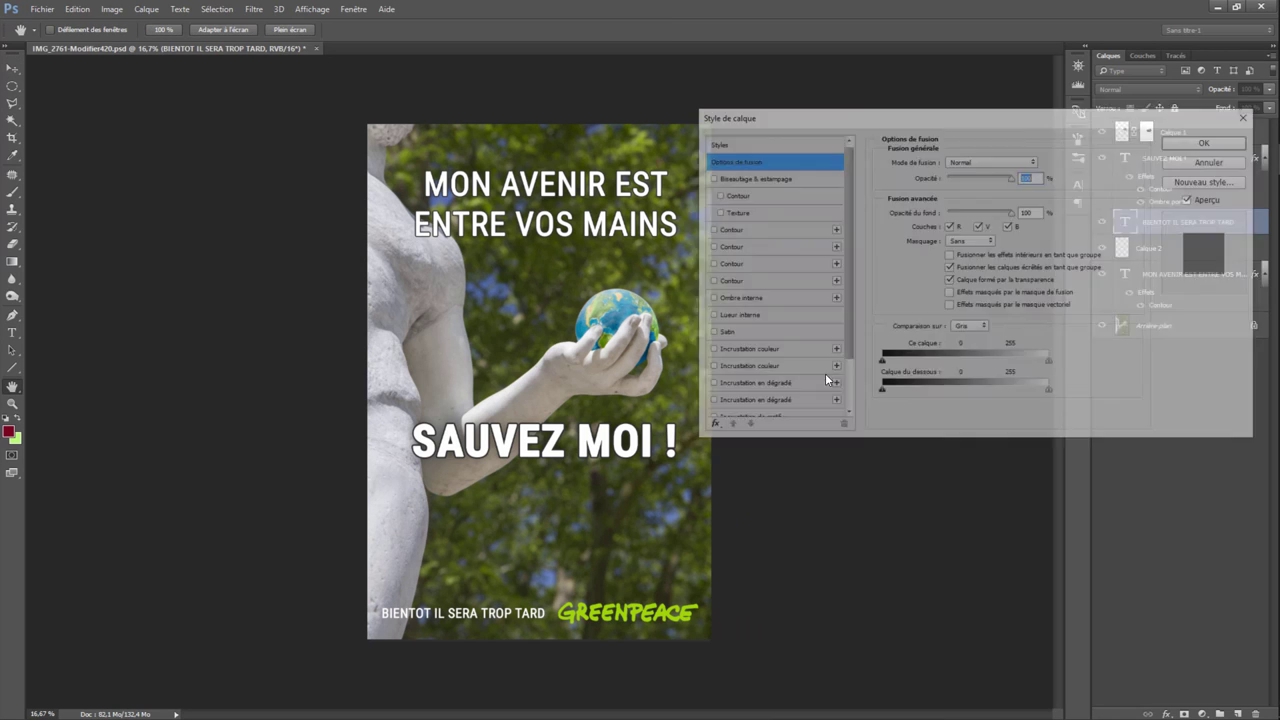
pyautogui.click(711, 229)
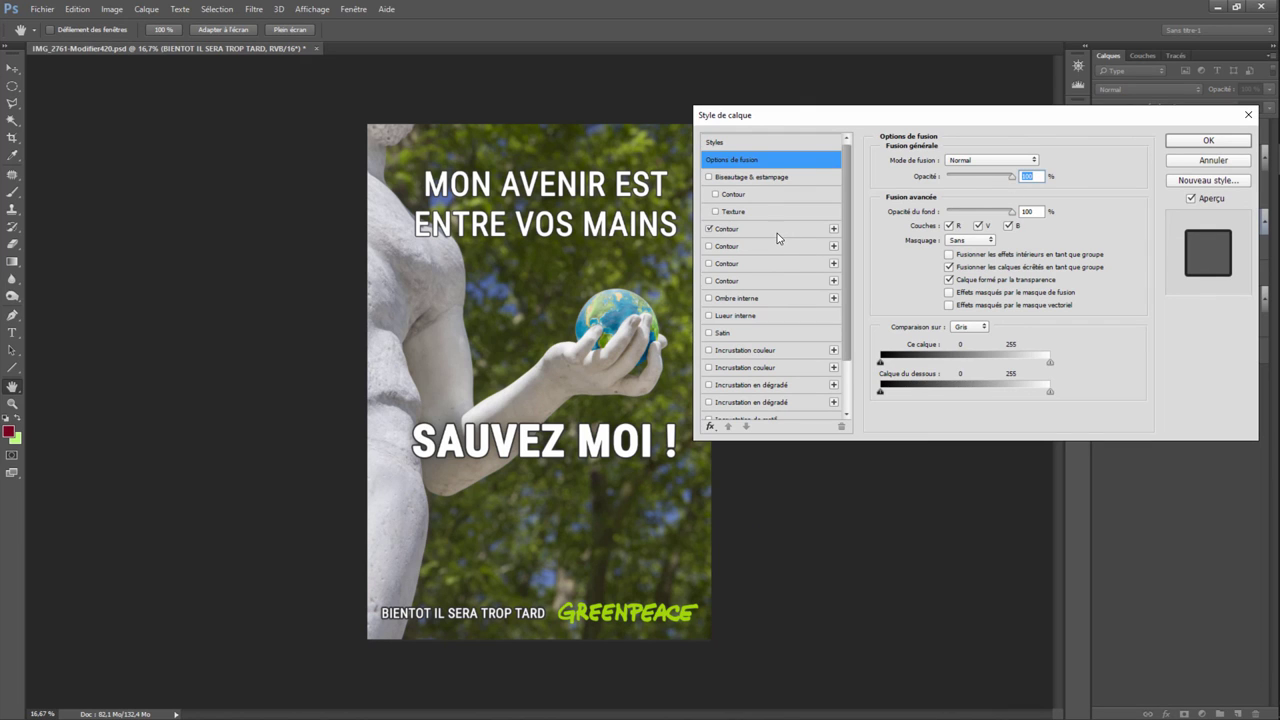
pyautogui.click(777, 233)
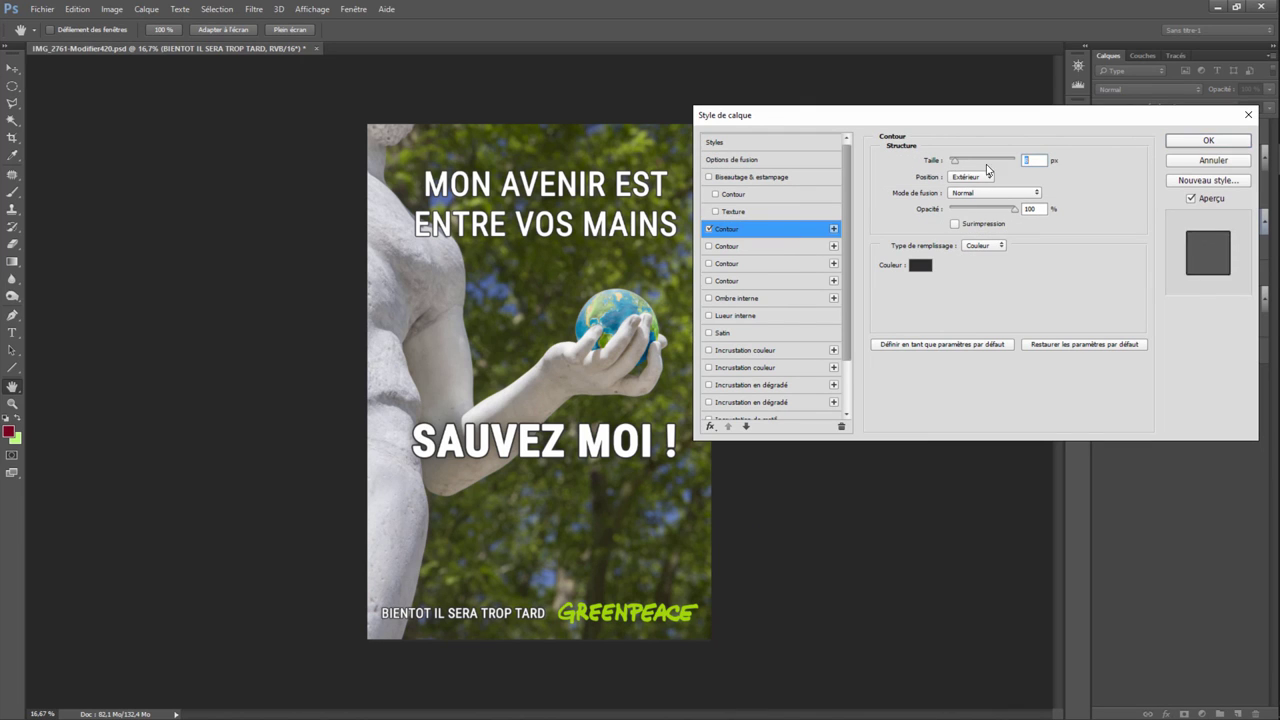
pyautogui.click(1208, 140)
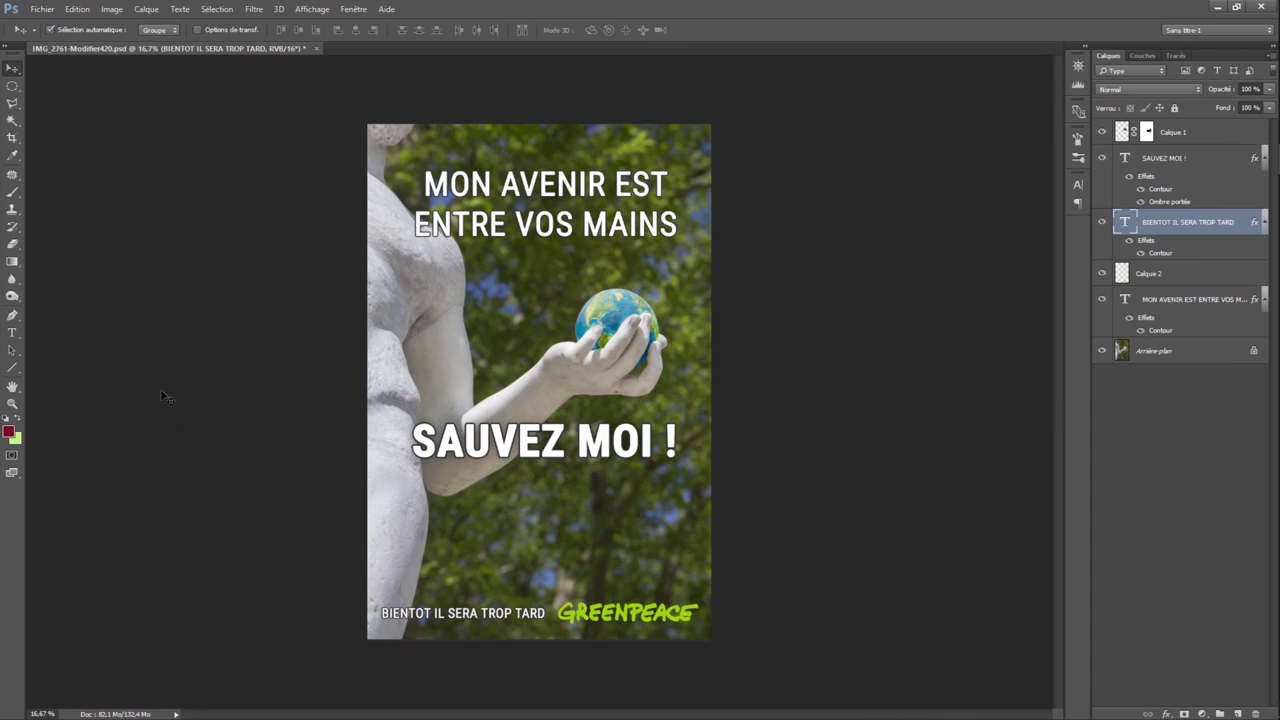
pyautogui.click(1168, 272)
# Step: Scale the Greenpeace logo down to about 85% and place it beside the slogan
pyautogui.click(80, 10)
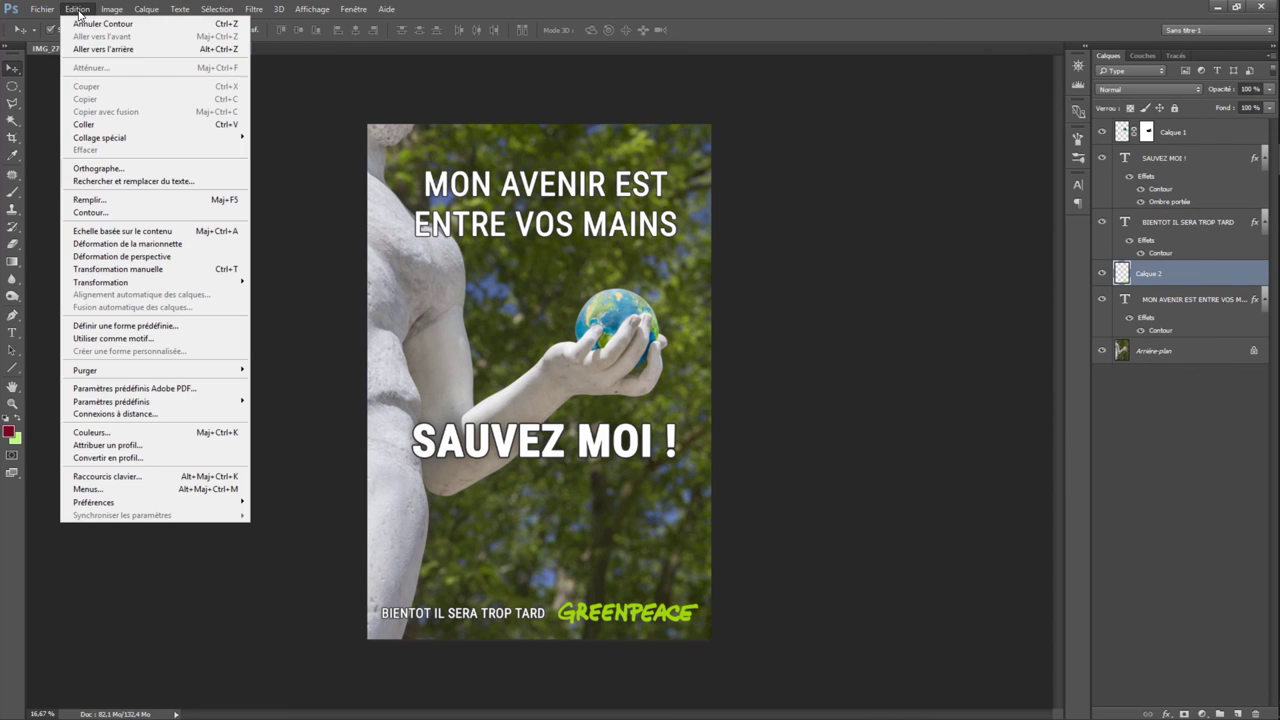
pyautogui.moveTo(101, 282)
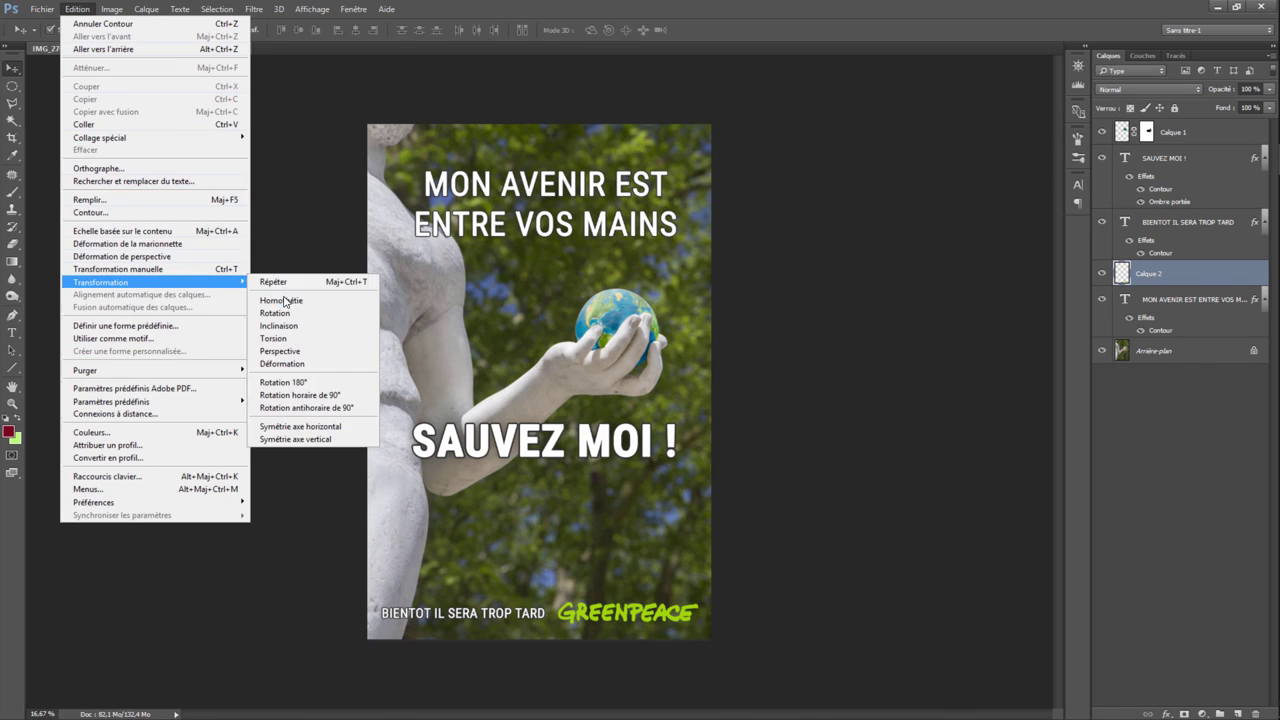
pyautogui.click(283, 300)
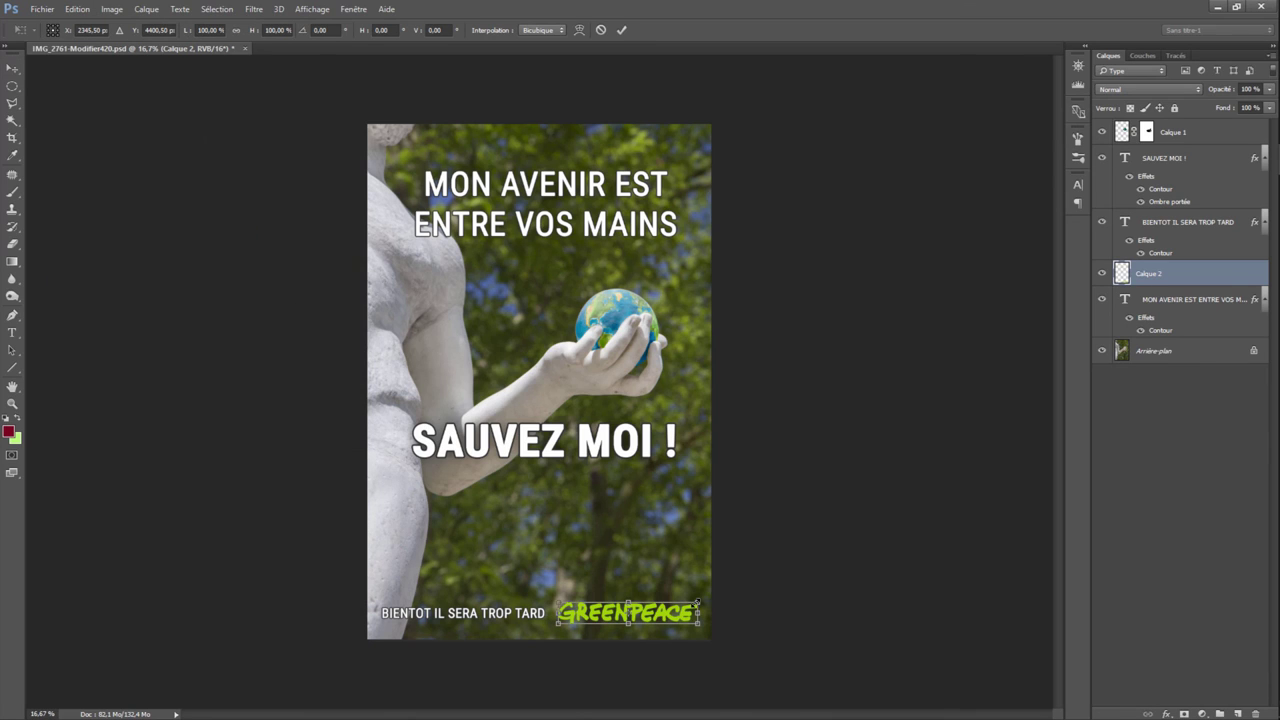
pyautogui.moveTo(697, 604); pyautogui.dragTo(679, 607)
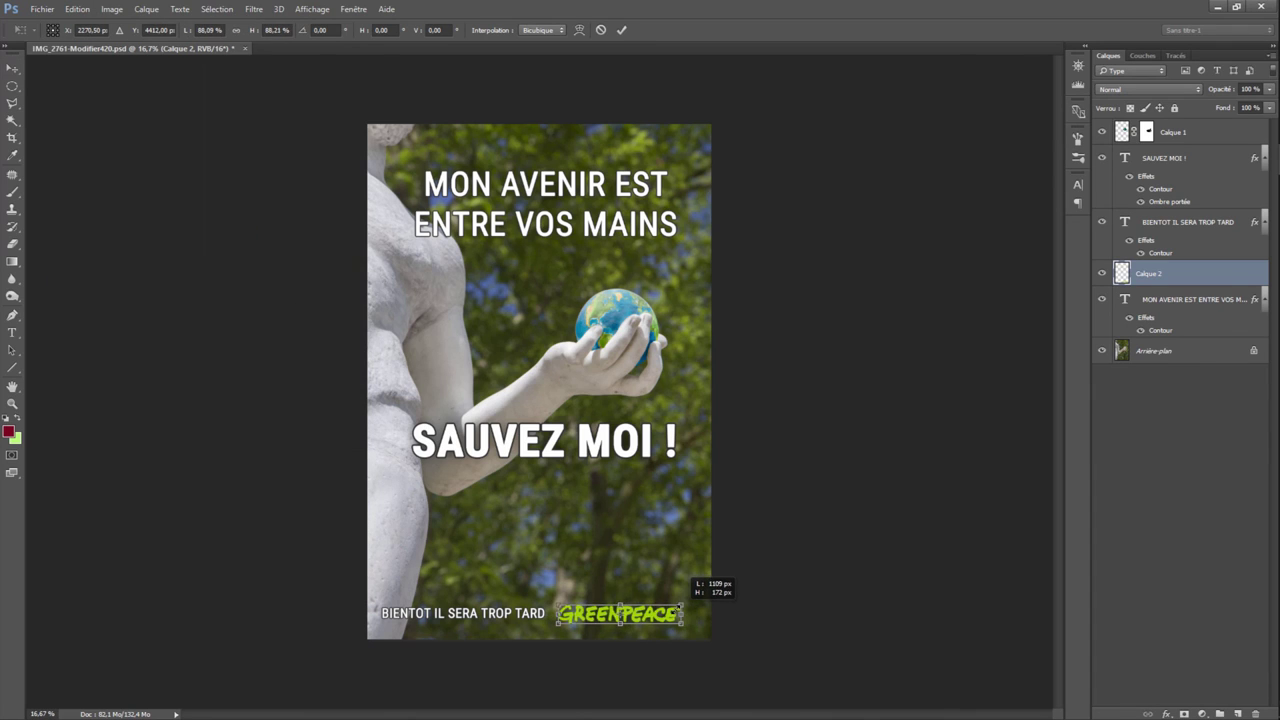
pyautogui.press('Return')
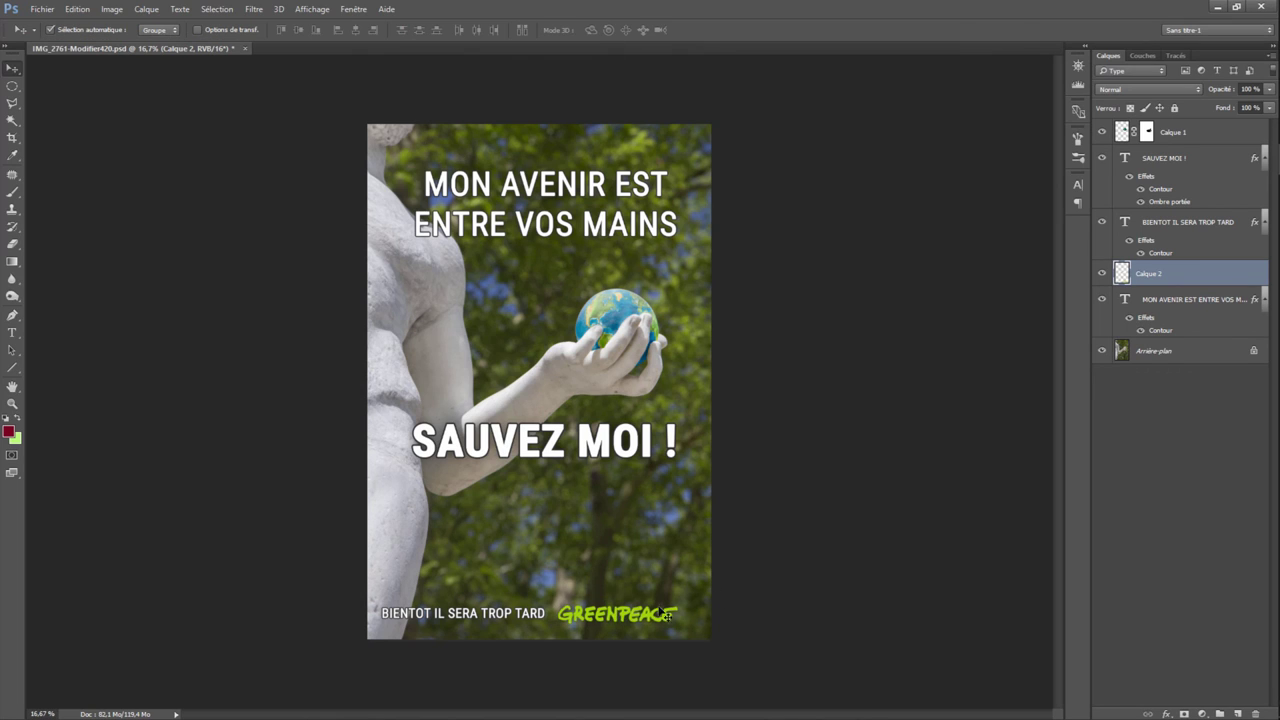
pyautogui.moveTo(620, 618); pyautogui.dragTo(651, 616)
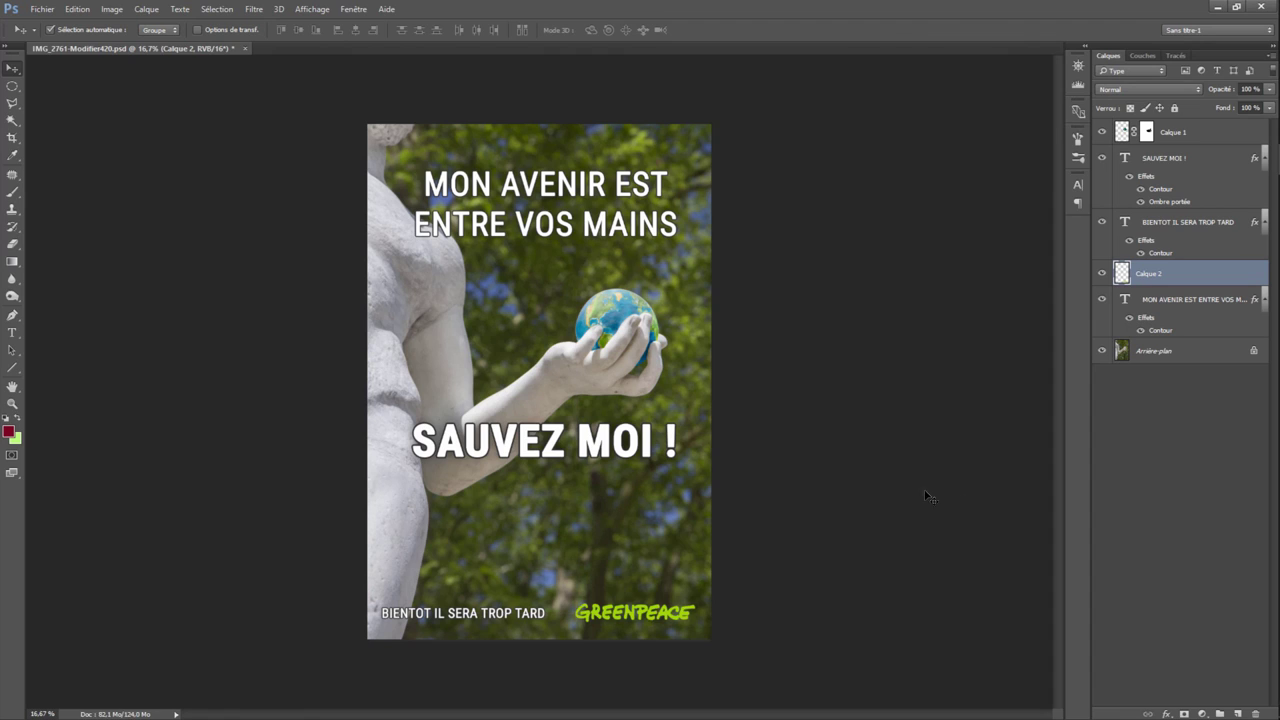